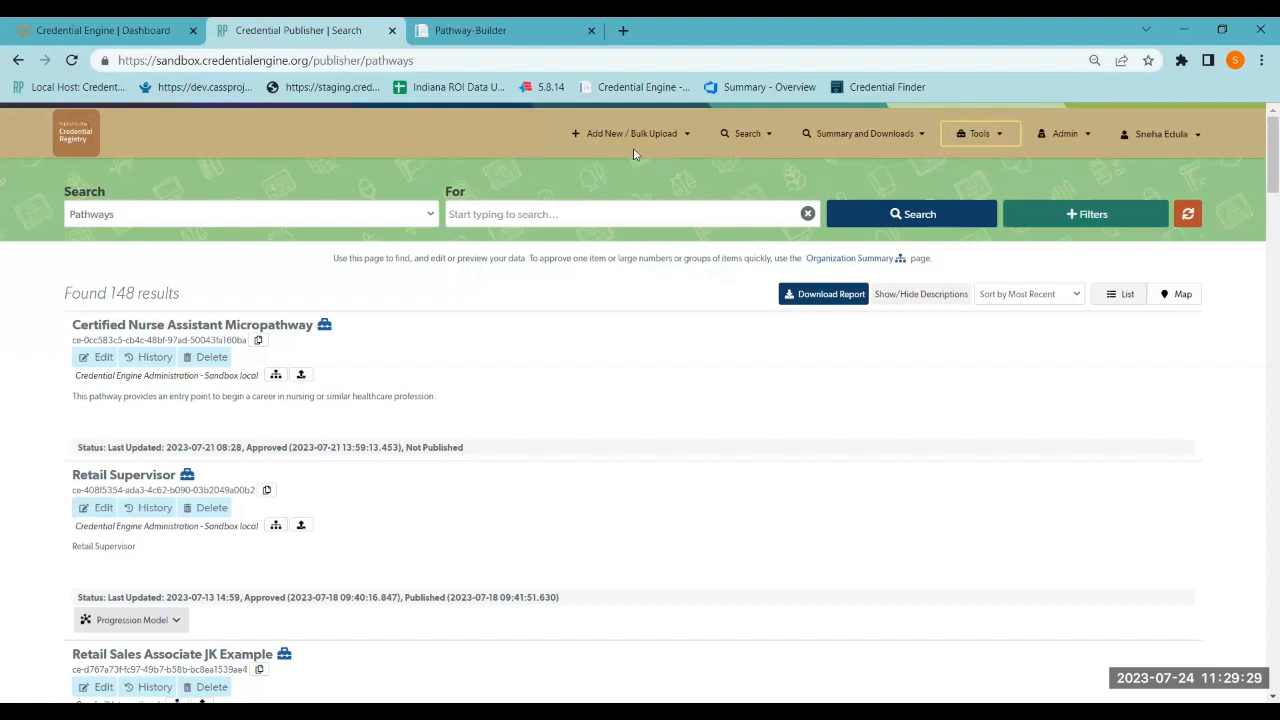
Launch Pathway Builder from the publisher site and start a new pathway for the Credential Engine Administration organization
left_click(998, 145)
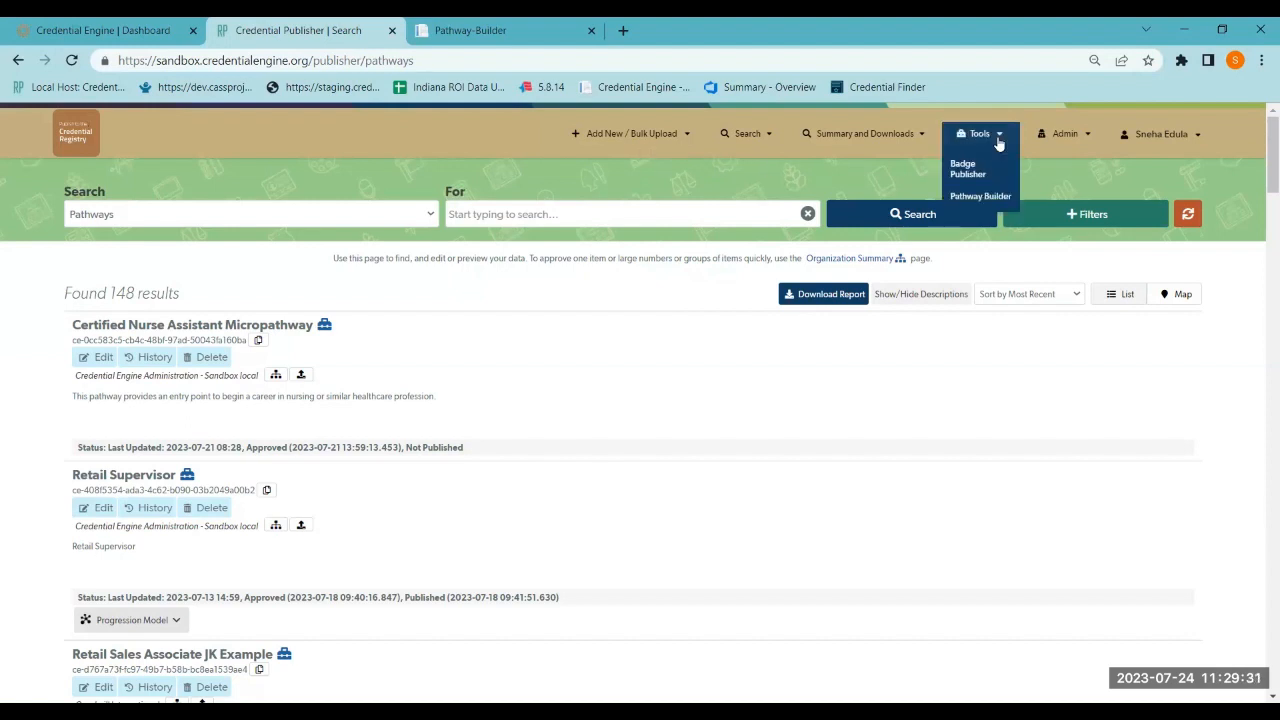
left_click(968, 198)
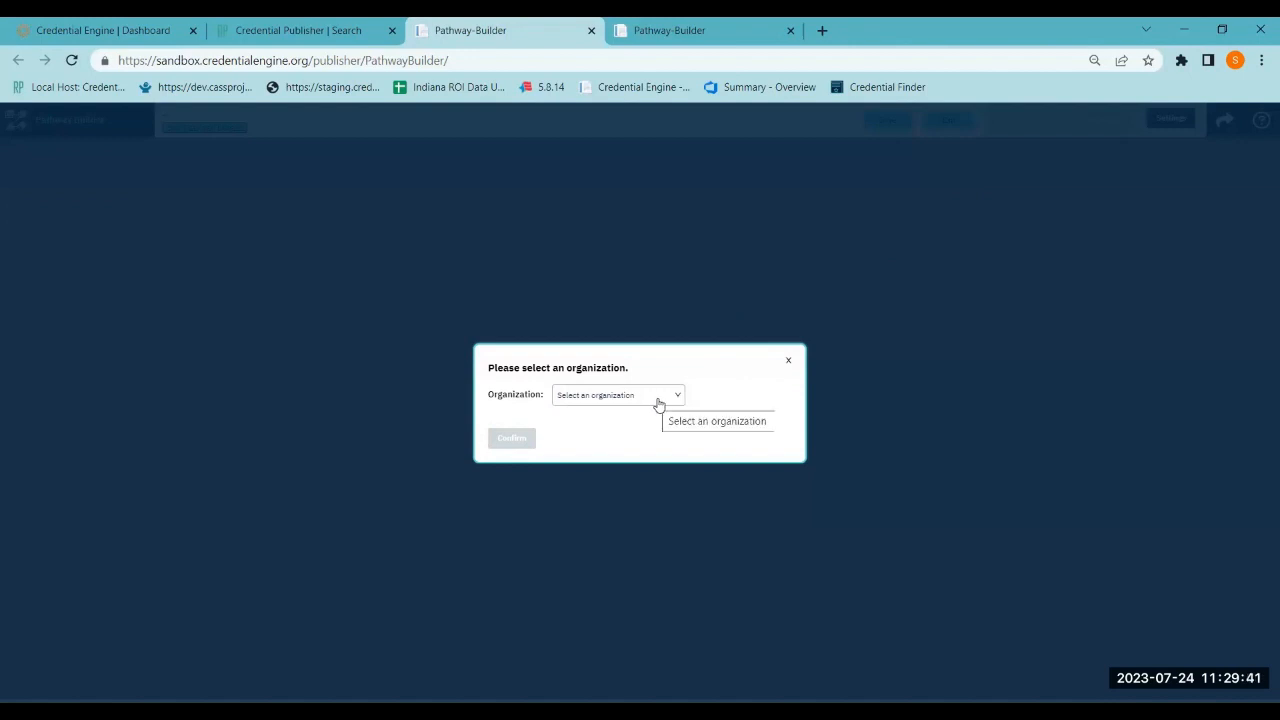
left_click(657, 401)
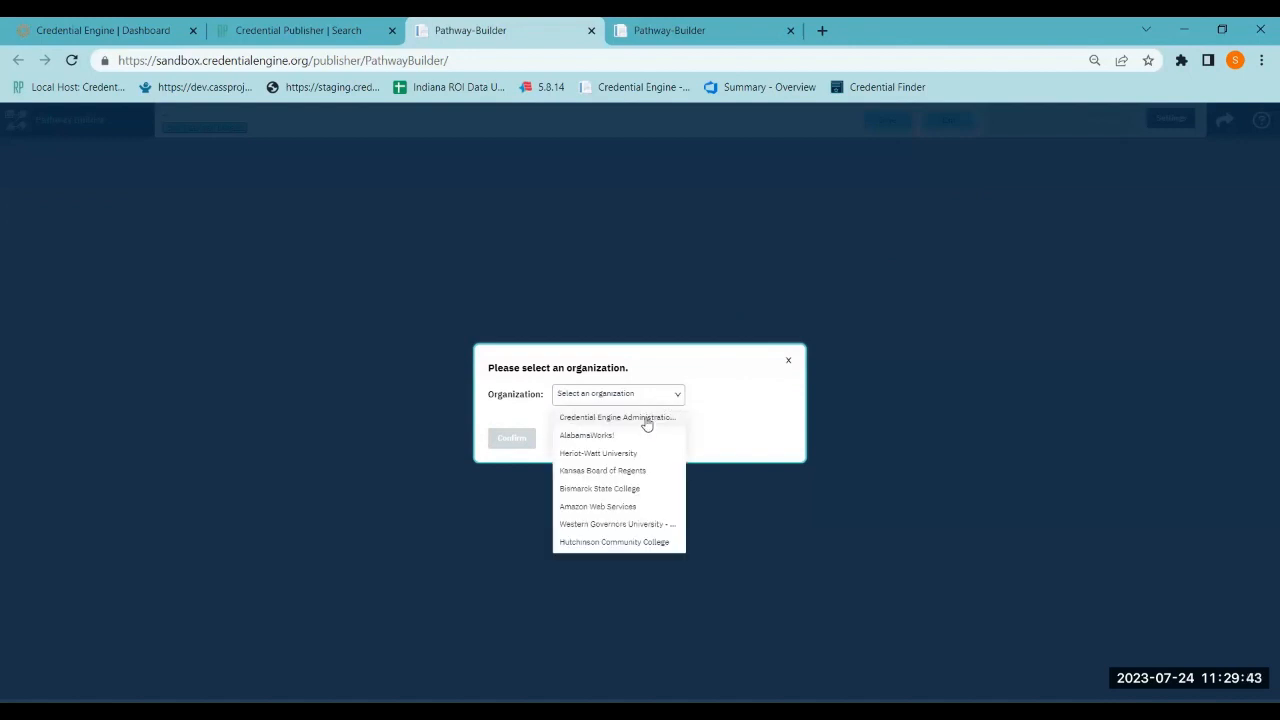
left_click(647, 420)
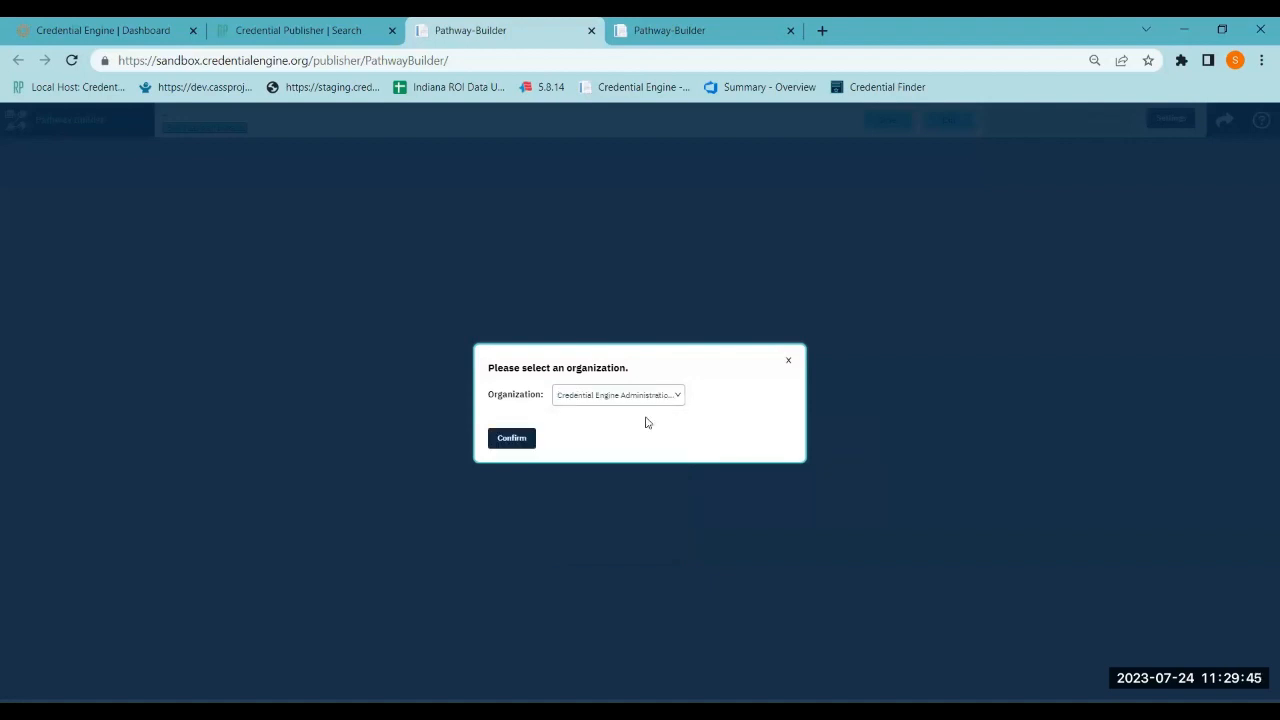
left_click(515, 440)
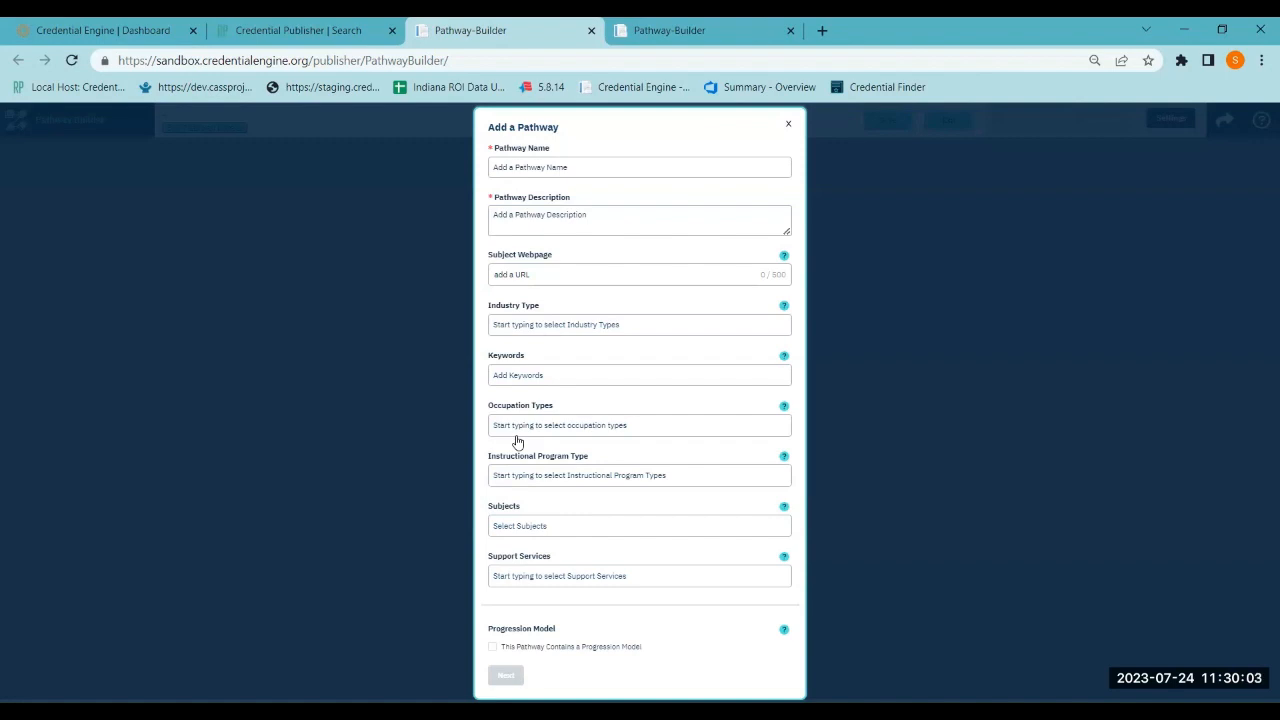
left_click(727, 28)
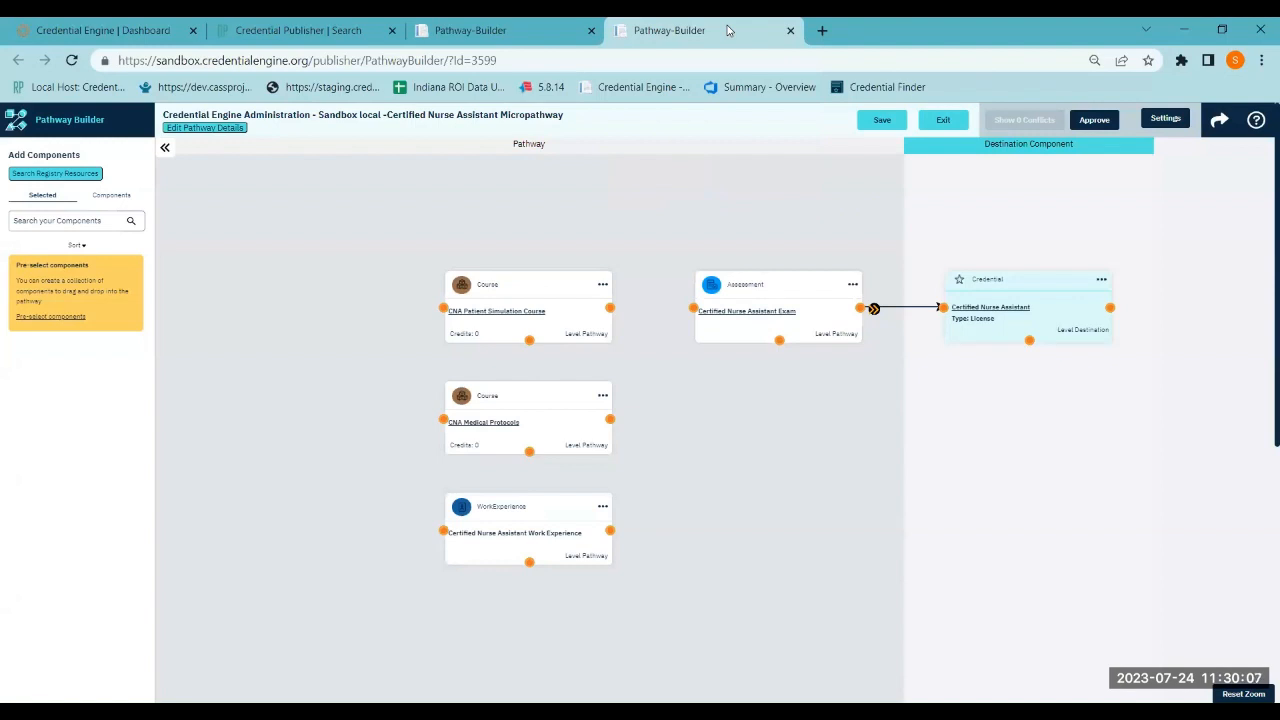
left_click(221, 130)
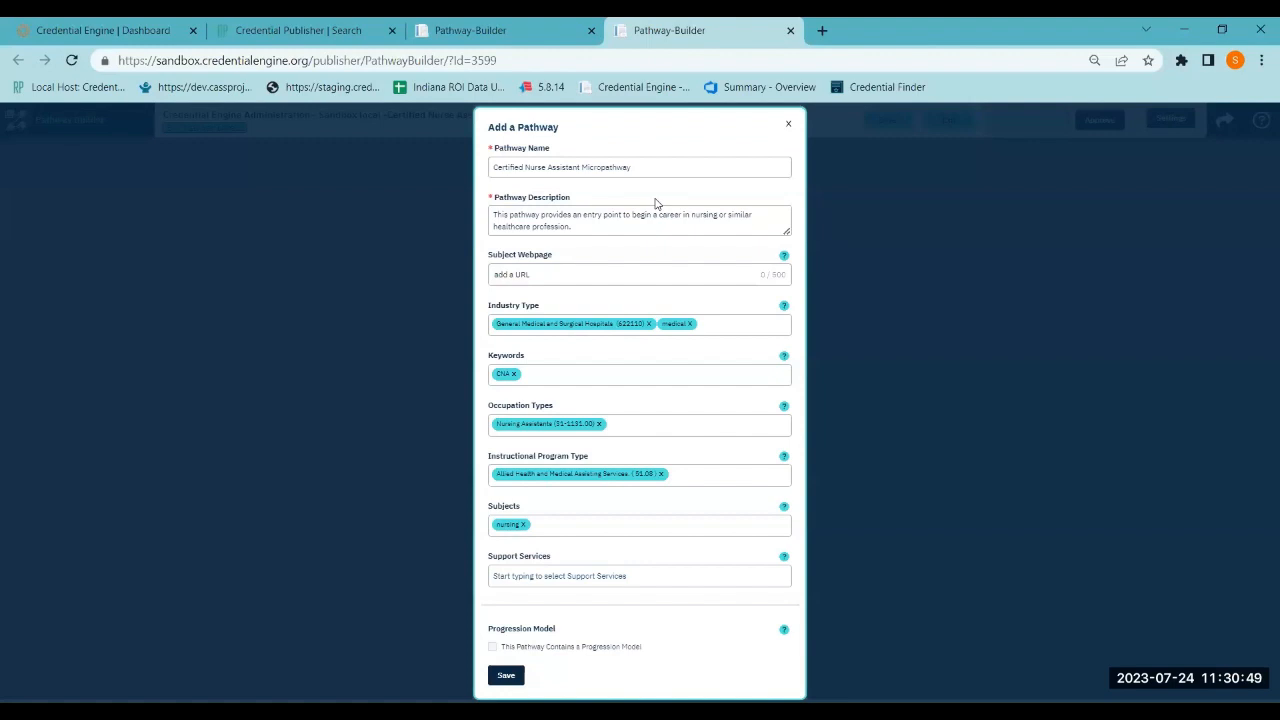
left_click(627, 266)
left_click(628, 273)
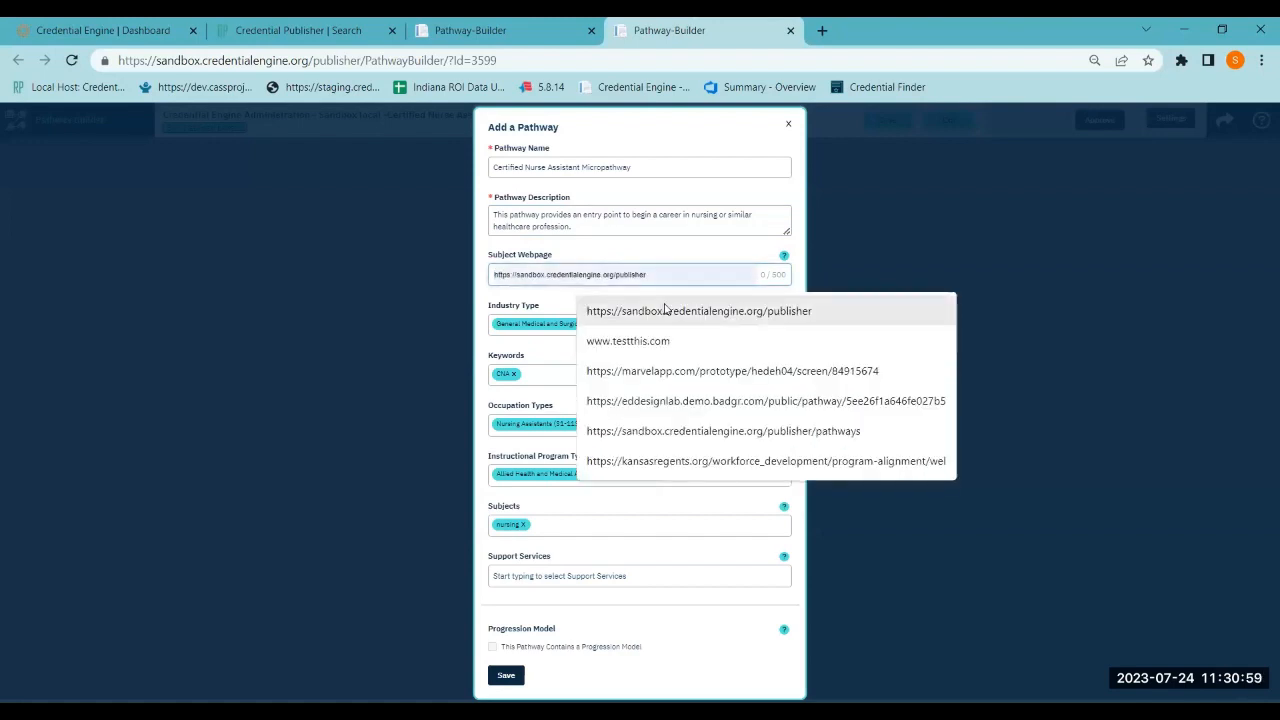
left_click(665, 310)
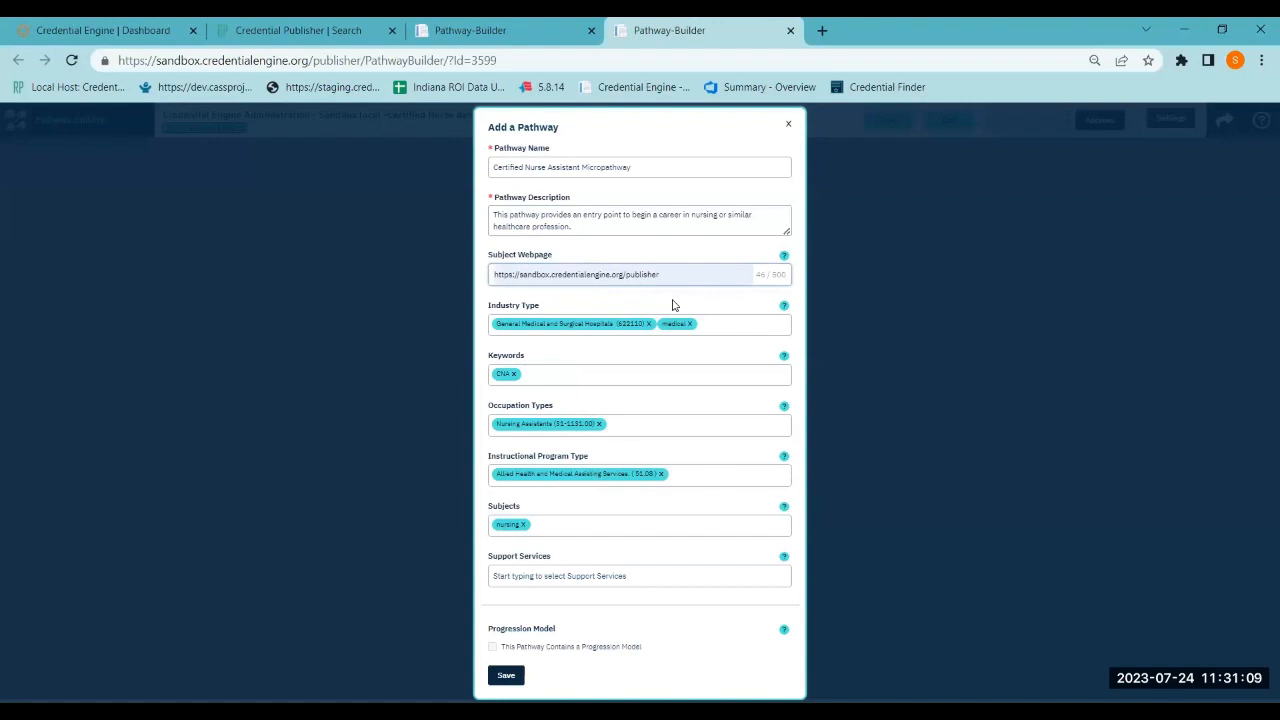
Show the Industry Type help text and add Nursing Care Facilities (Skilled Nursing Facilities) (623110) as an industry type
left_click(730, 327)
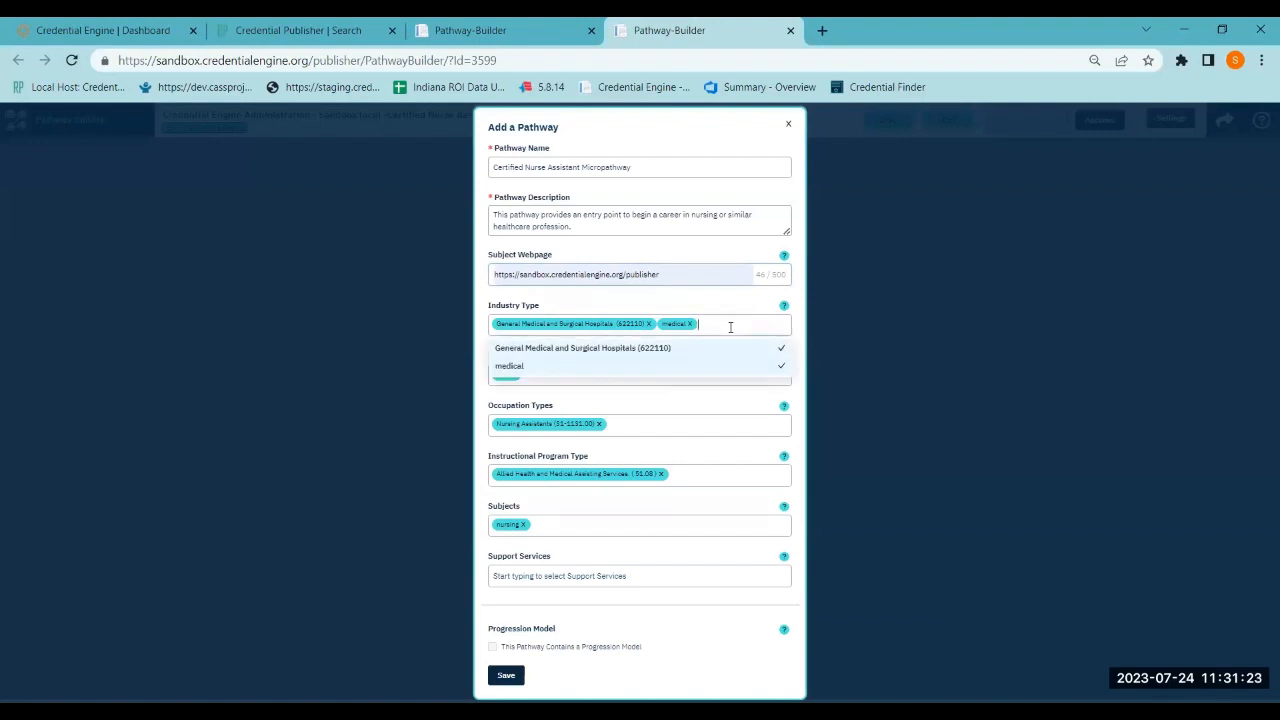
left_click(782, 308)
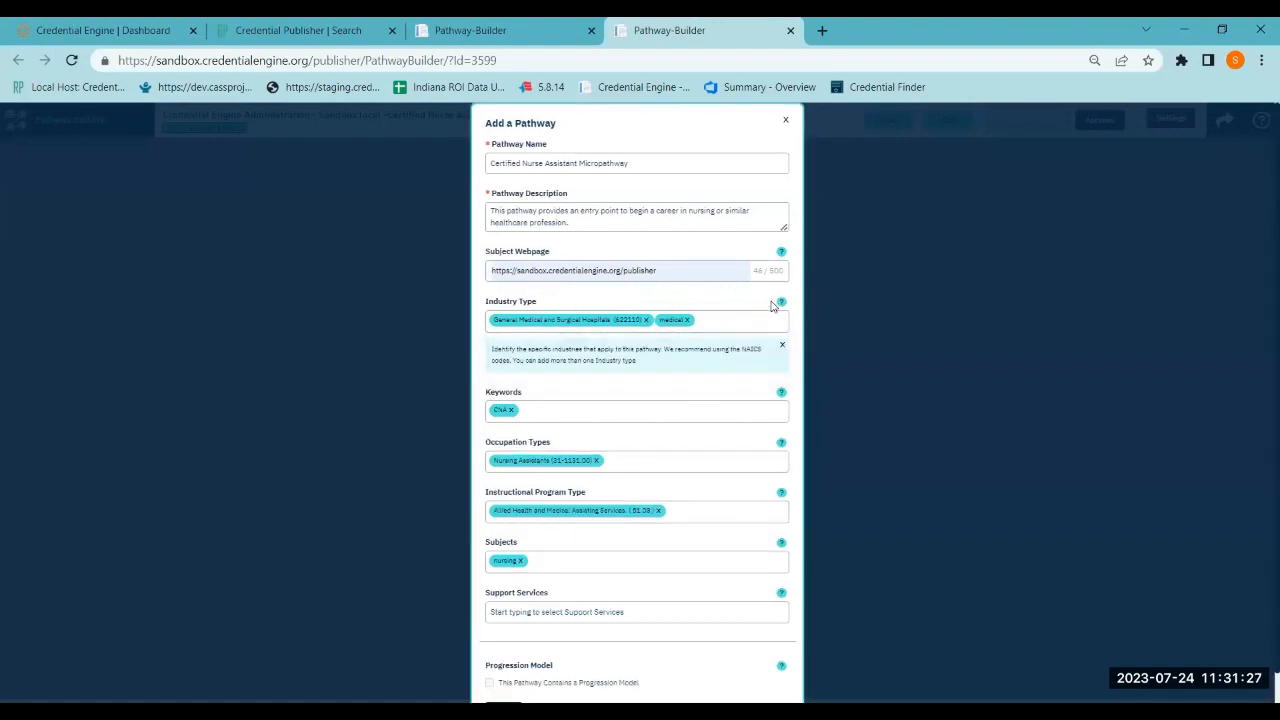
left_click(720, 323)
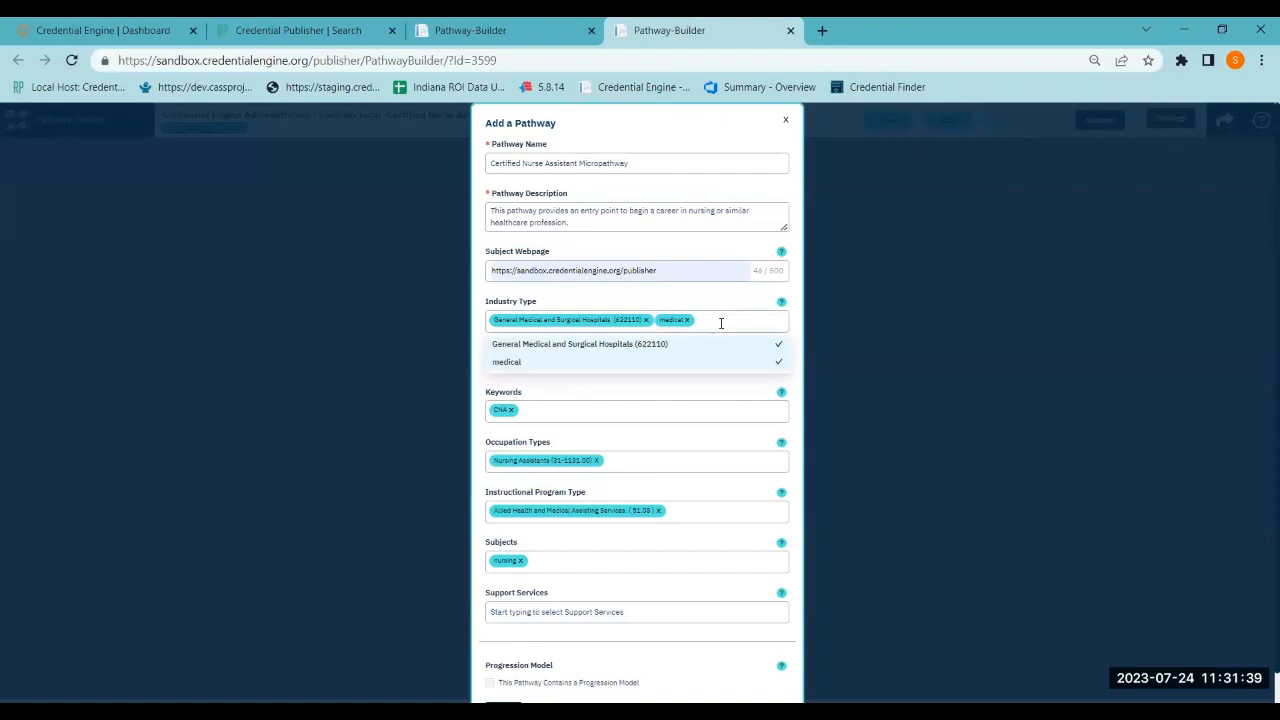
type("Nursing")
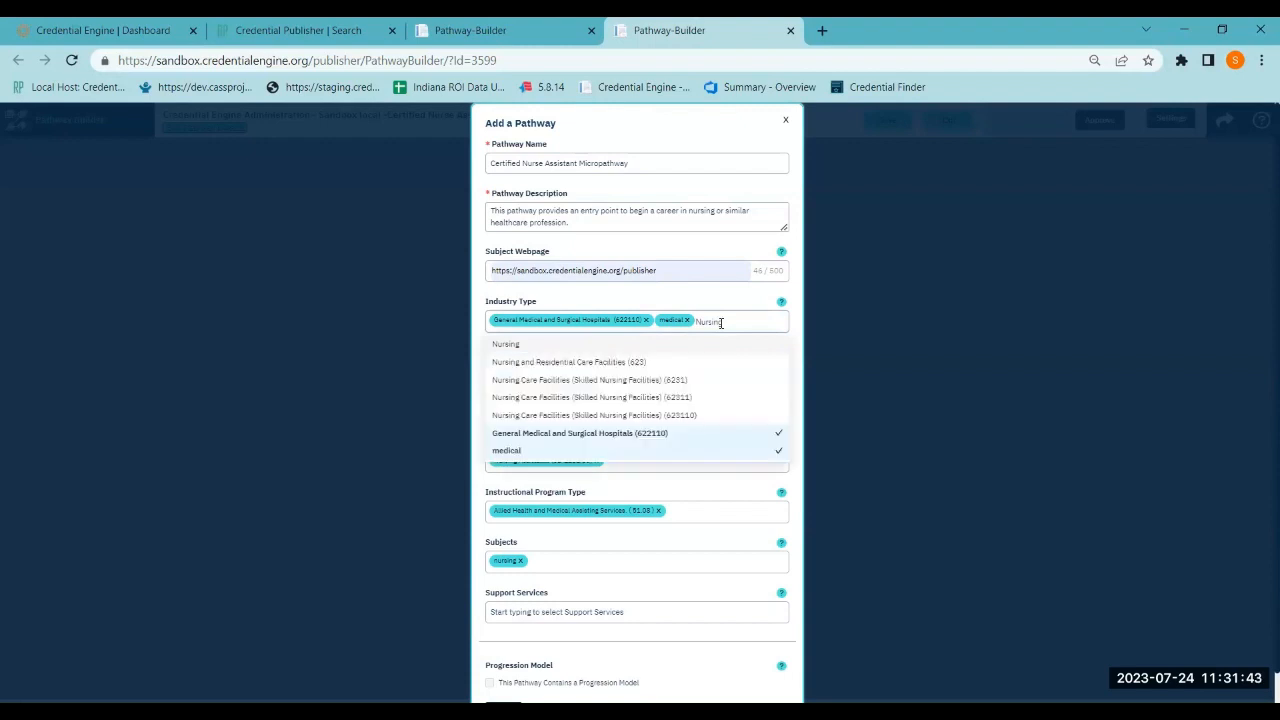
left_click(657, 415)
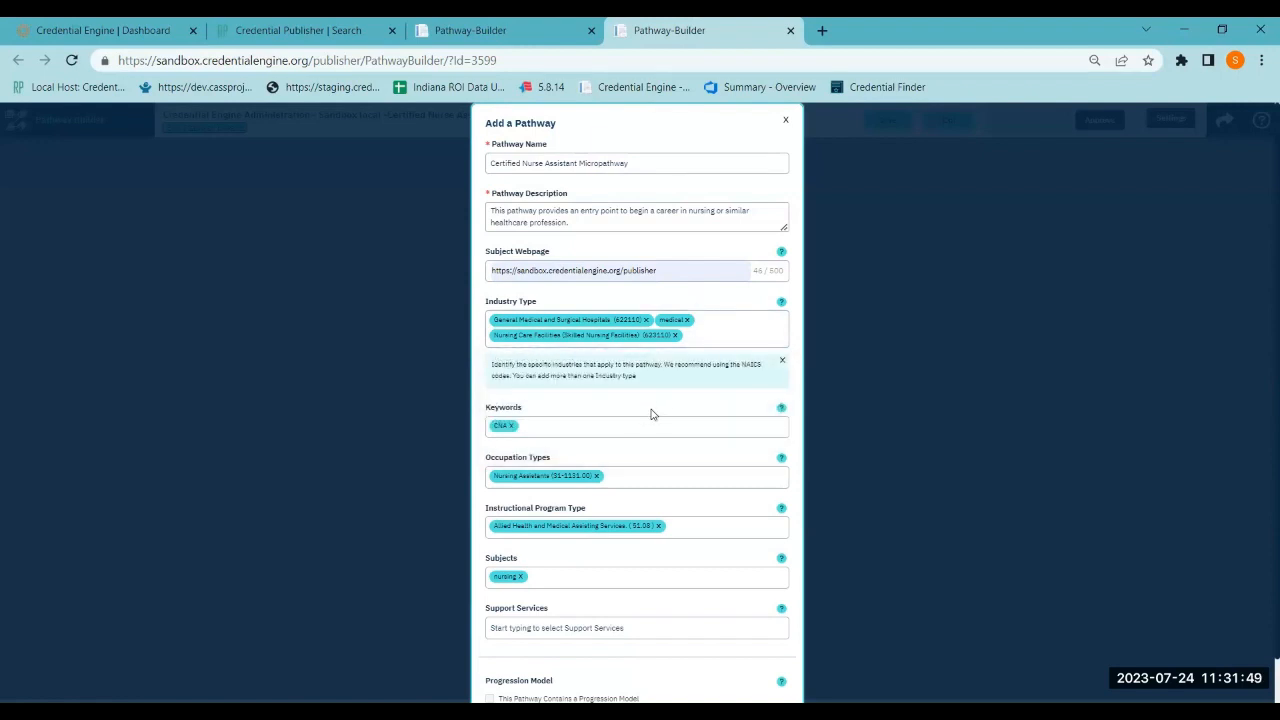
Show the Keywords help text and add Nursing as a custom occupation type
scroll(660, 407, "down", 1)
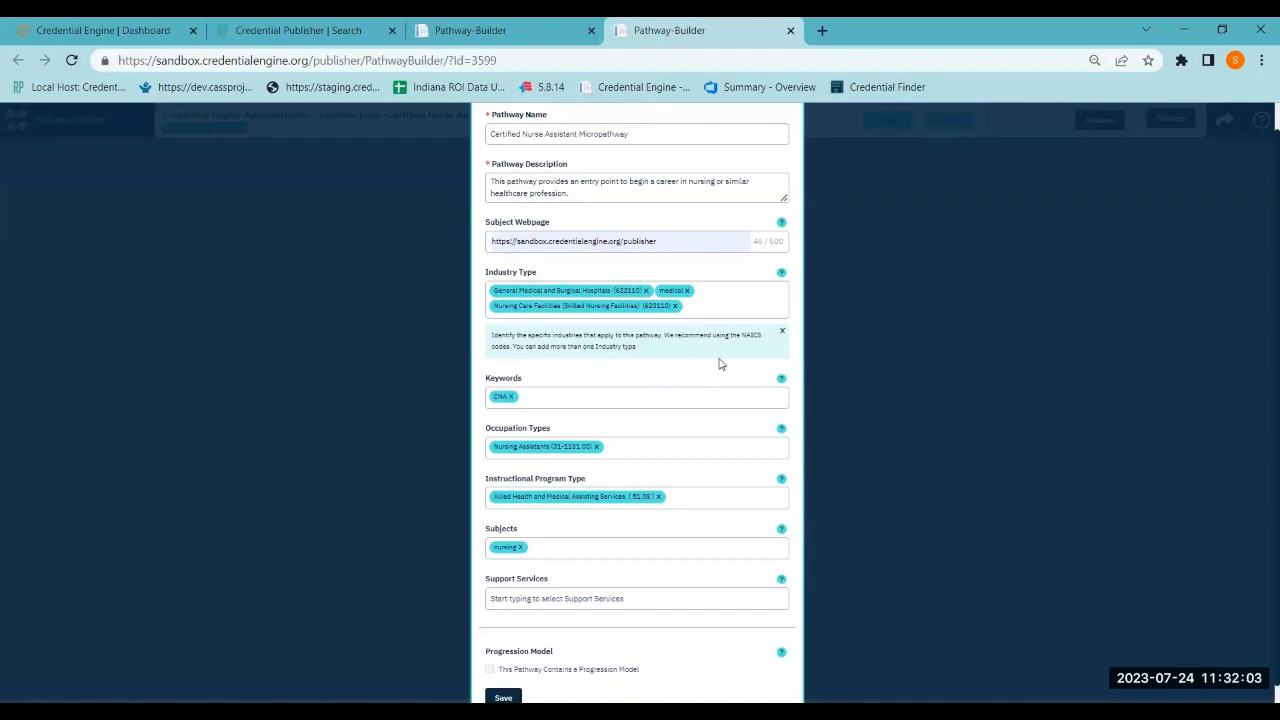
left_click(782, 380)
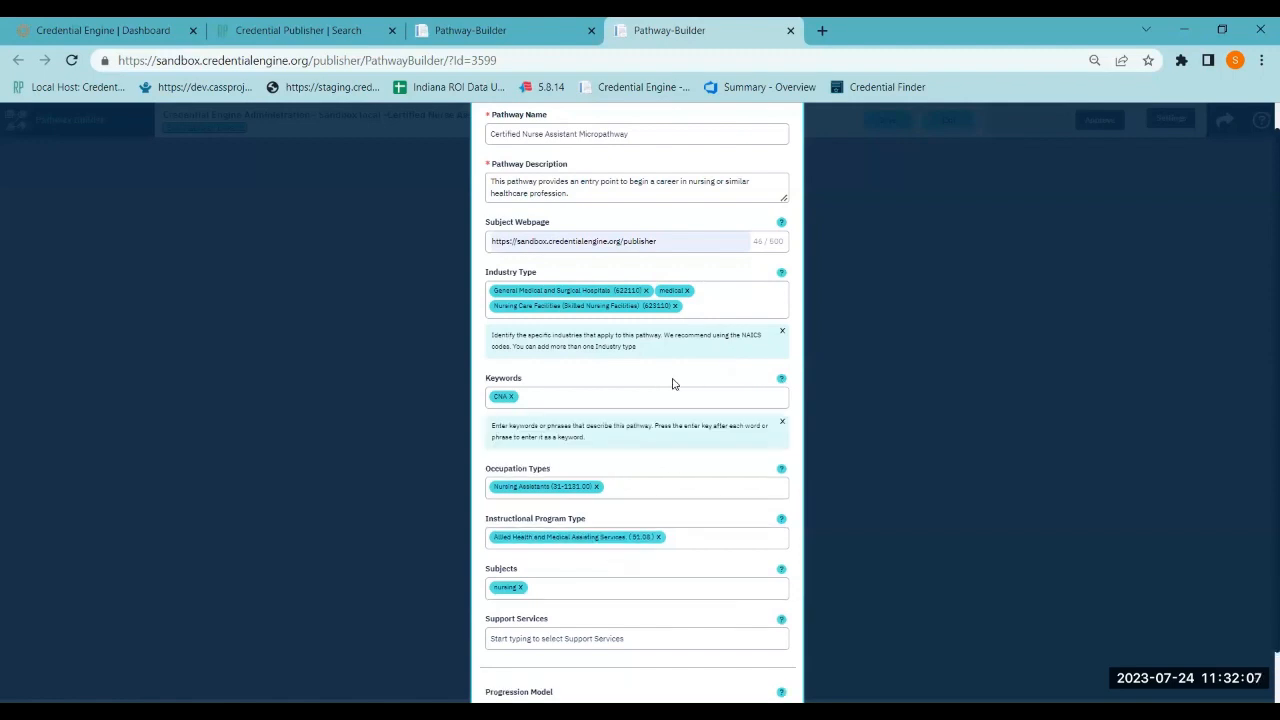
scroll(674, 380, "down", 1)
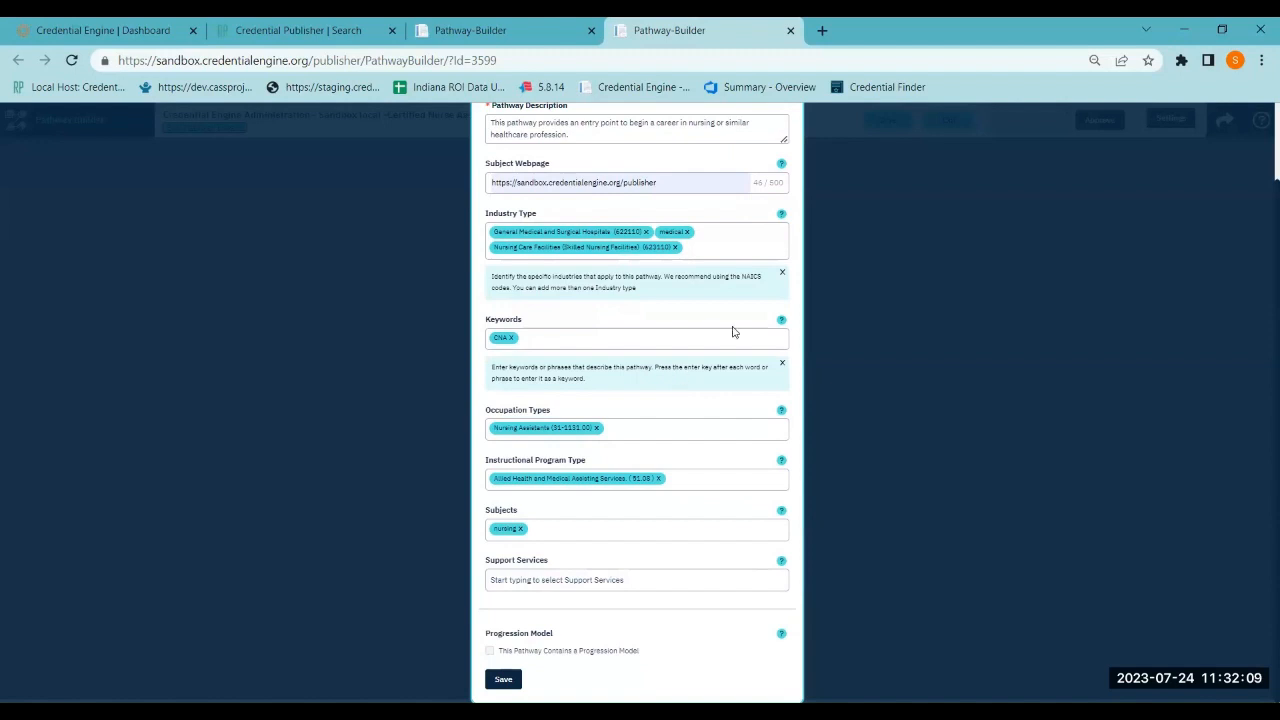
left_click(662, 430)
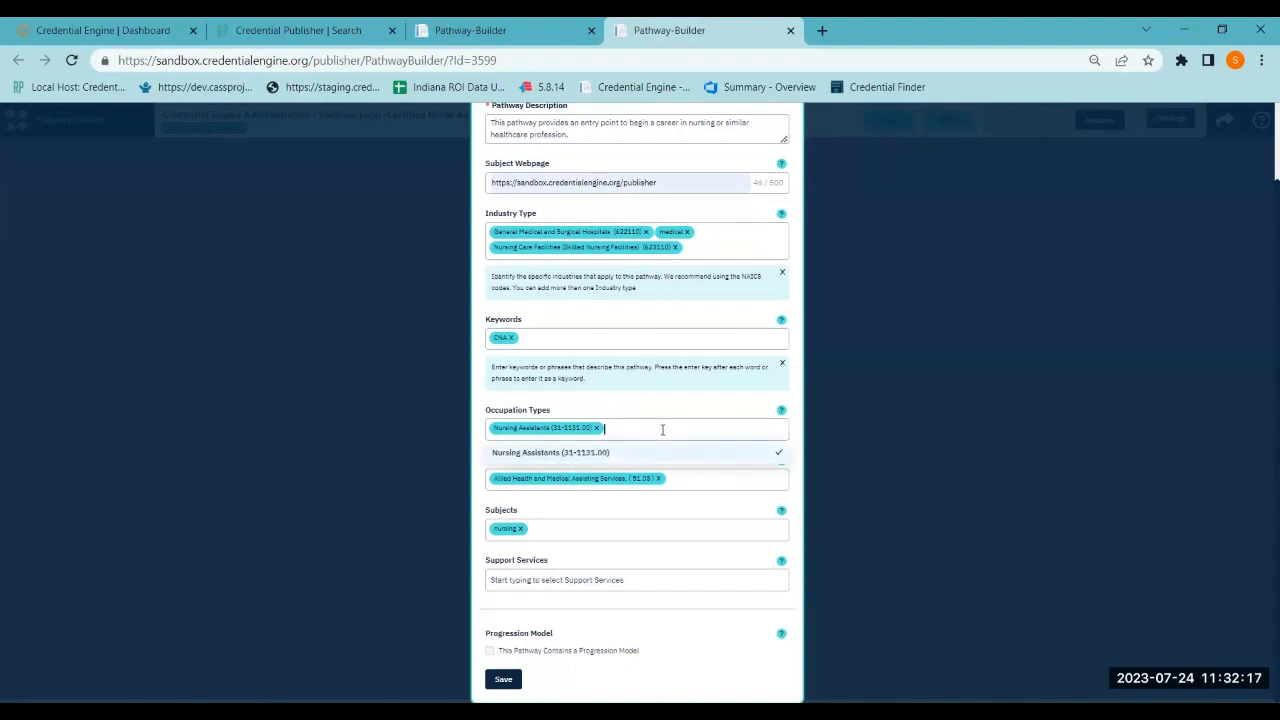
type("Nursin")
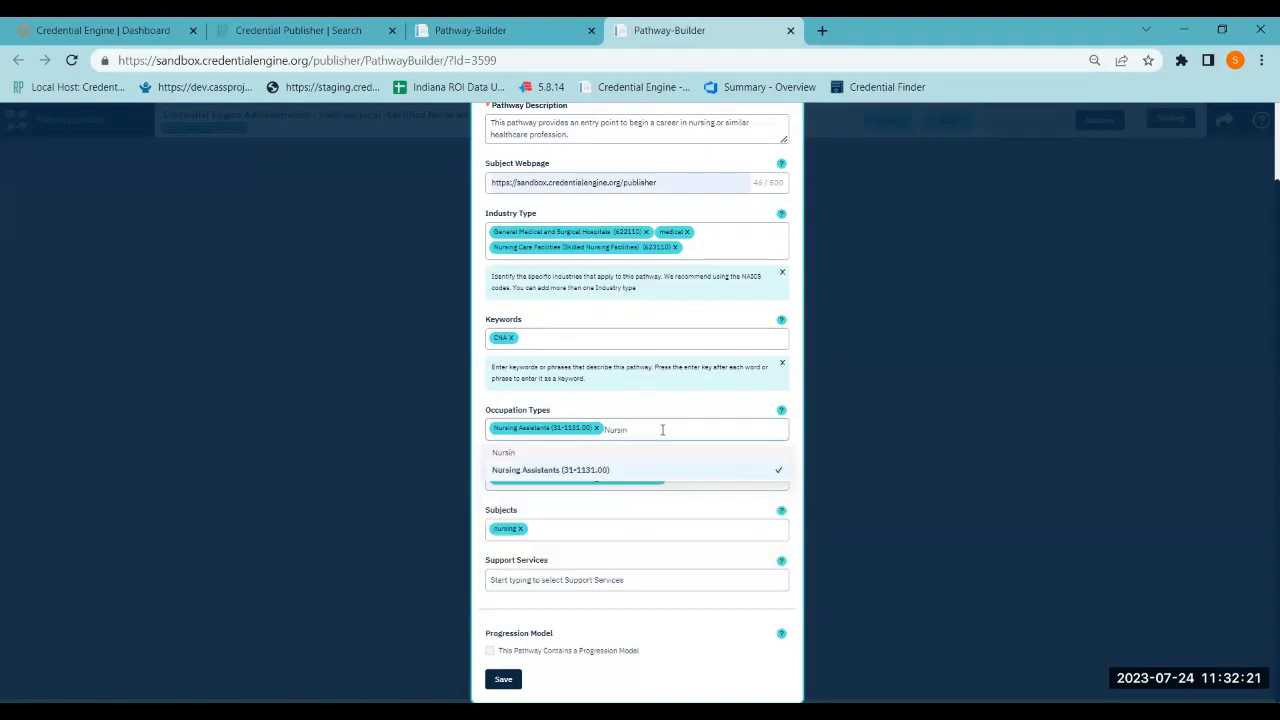
type("g")
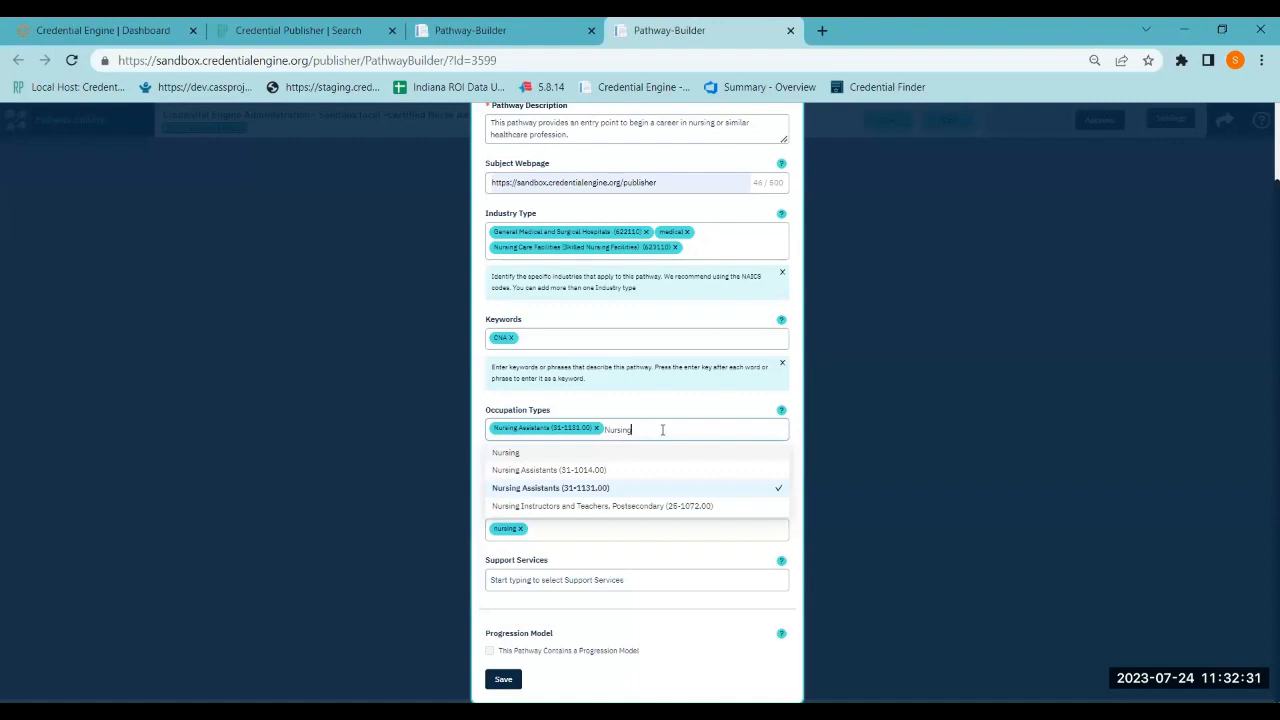
key("Return")
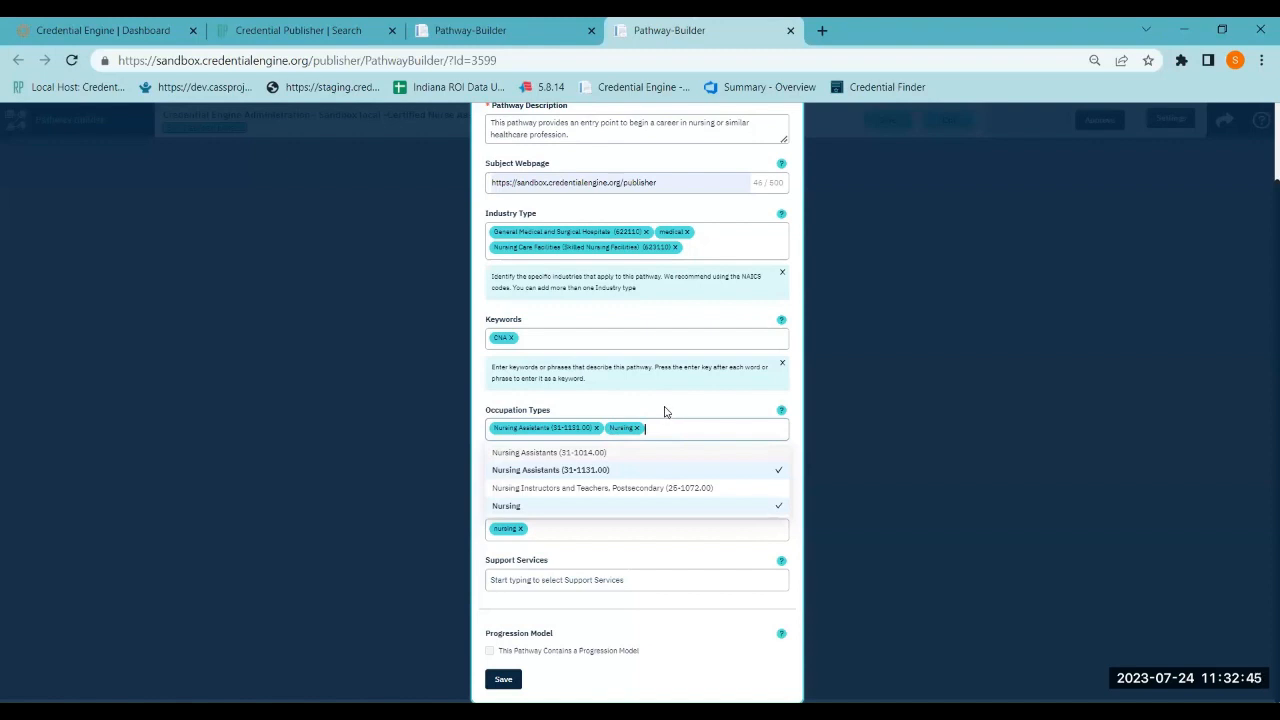
left_click(665, 411)
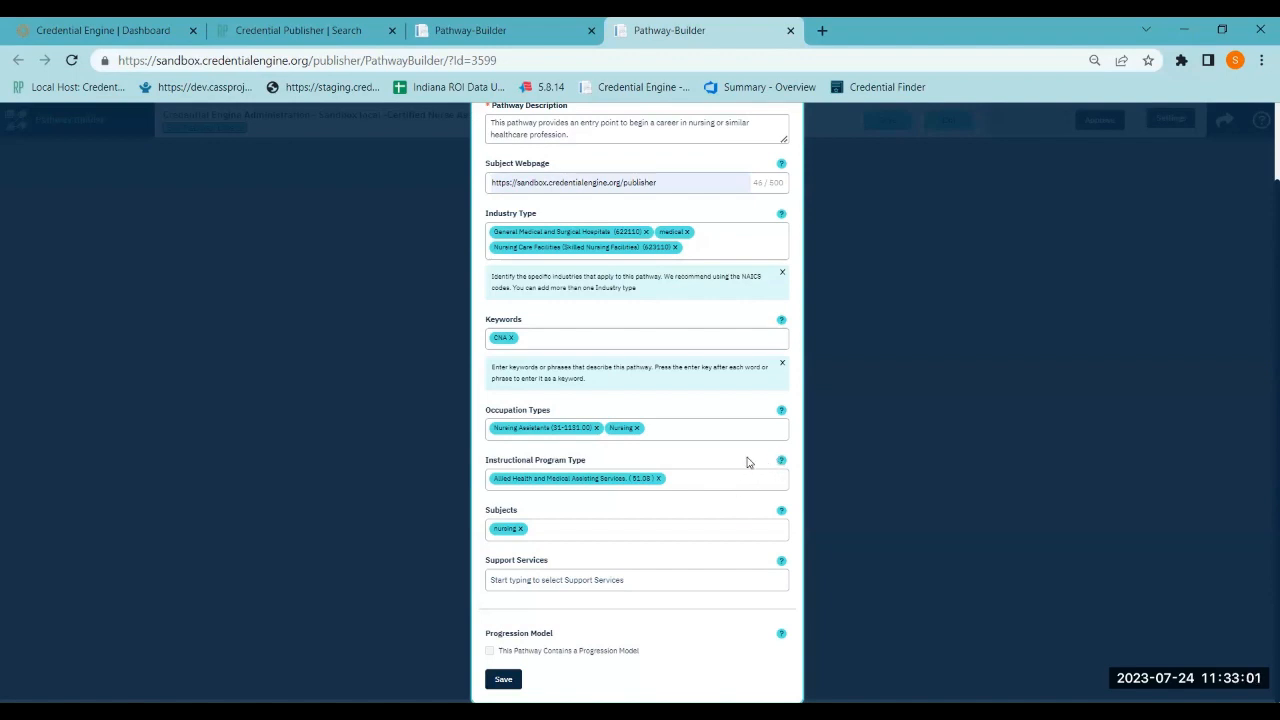
Show the Instructional Program Type help text and add Nursing Occupations Support Services as a support service
left_click(782, 463)
scroll(720, 457, "down", 1)
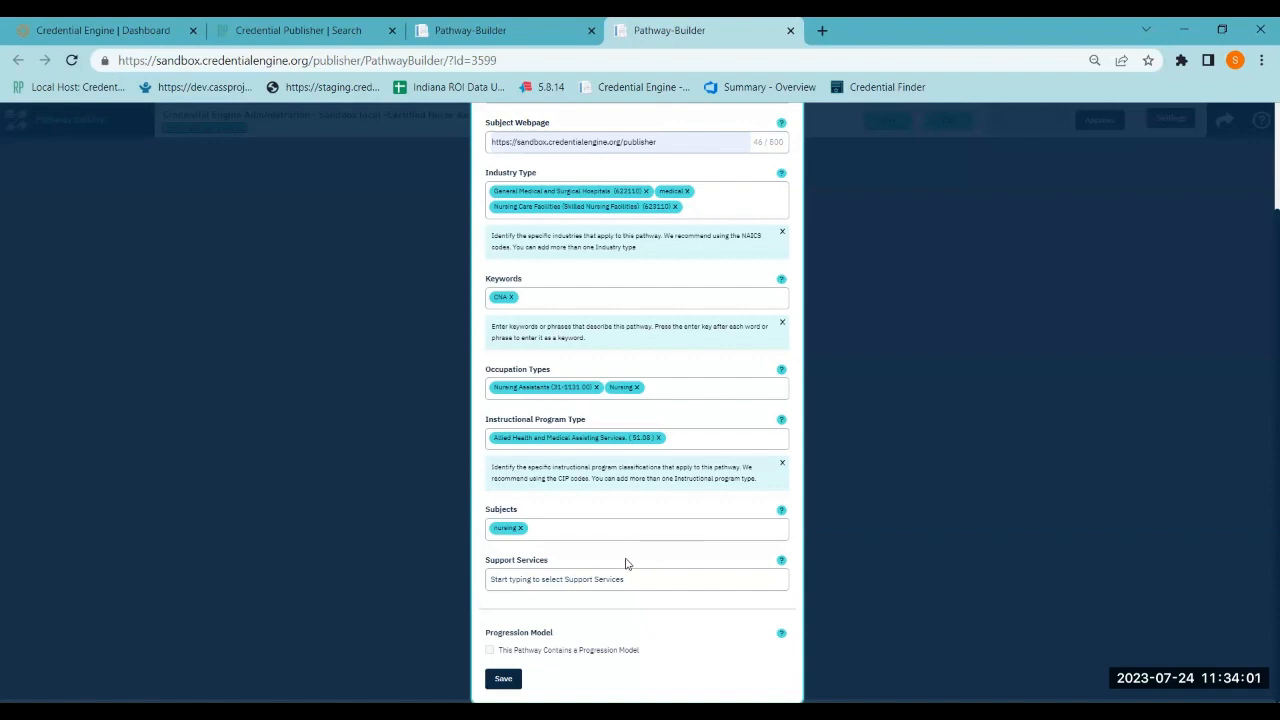
left_click(562, 577)
type("Nu")
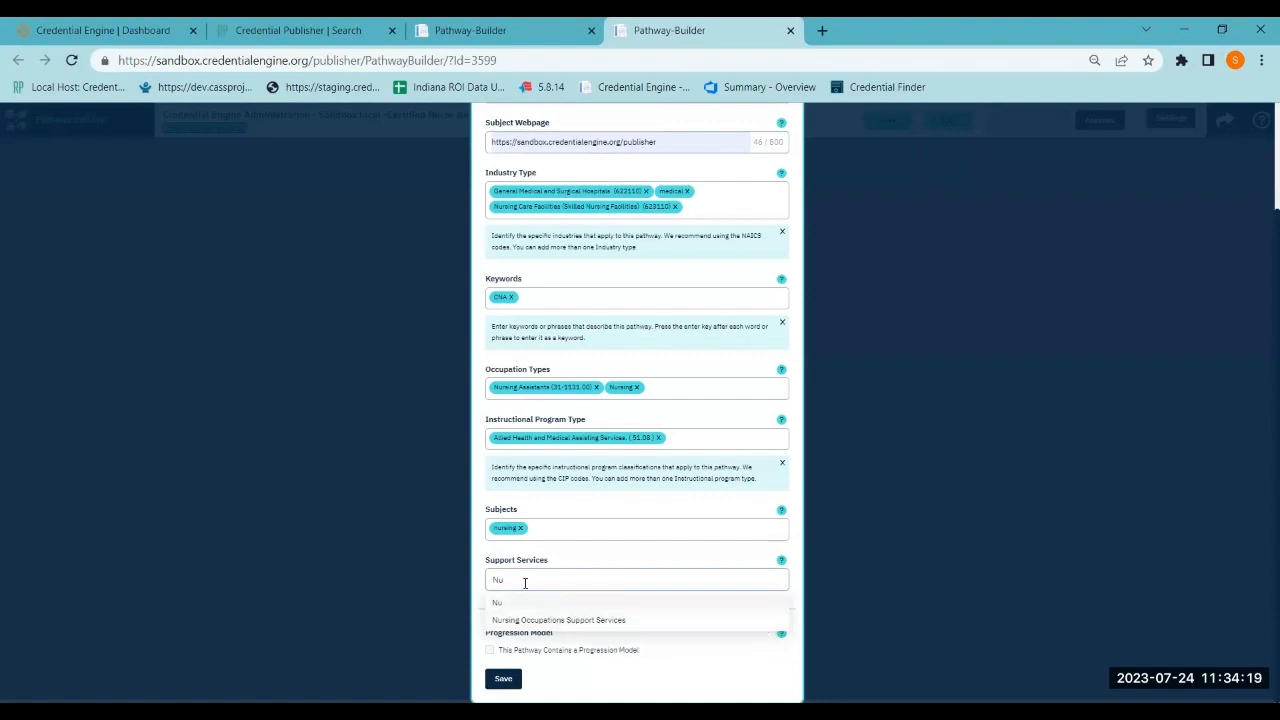
left_click(558, 626)
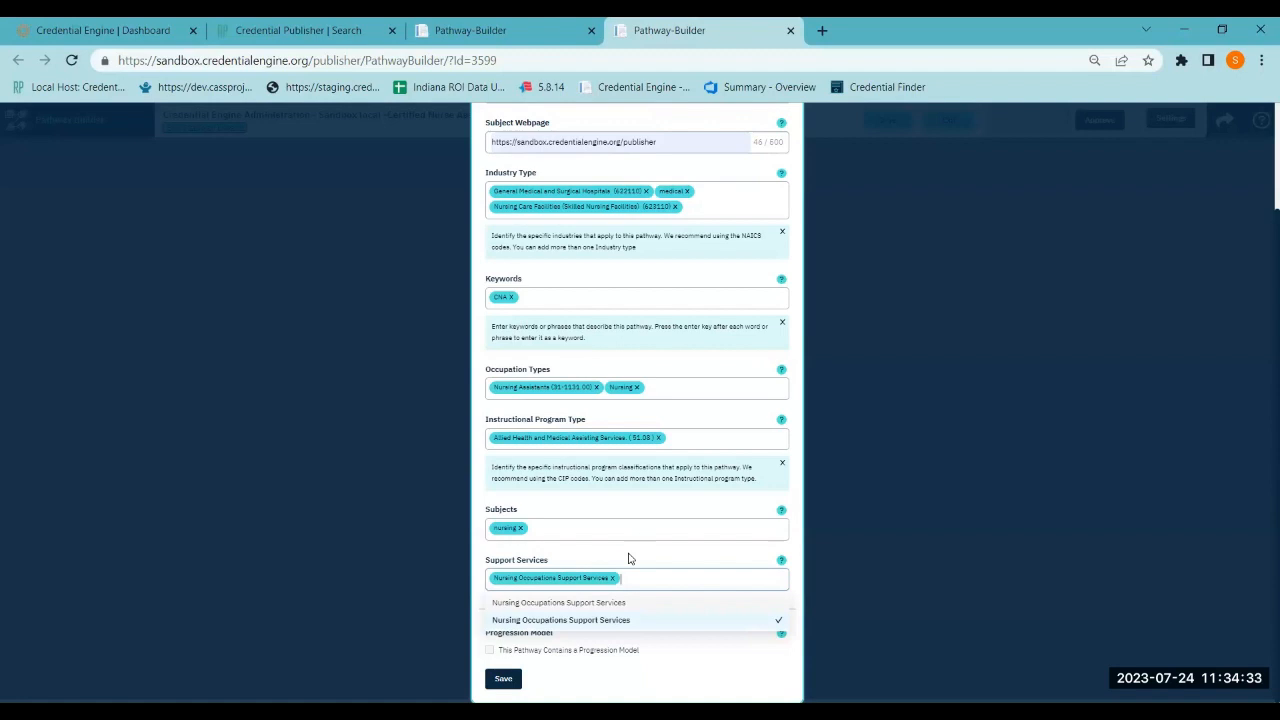
left_click(630, 559)
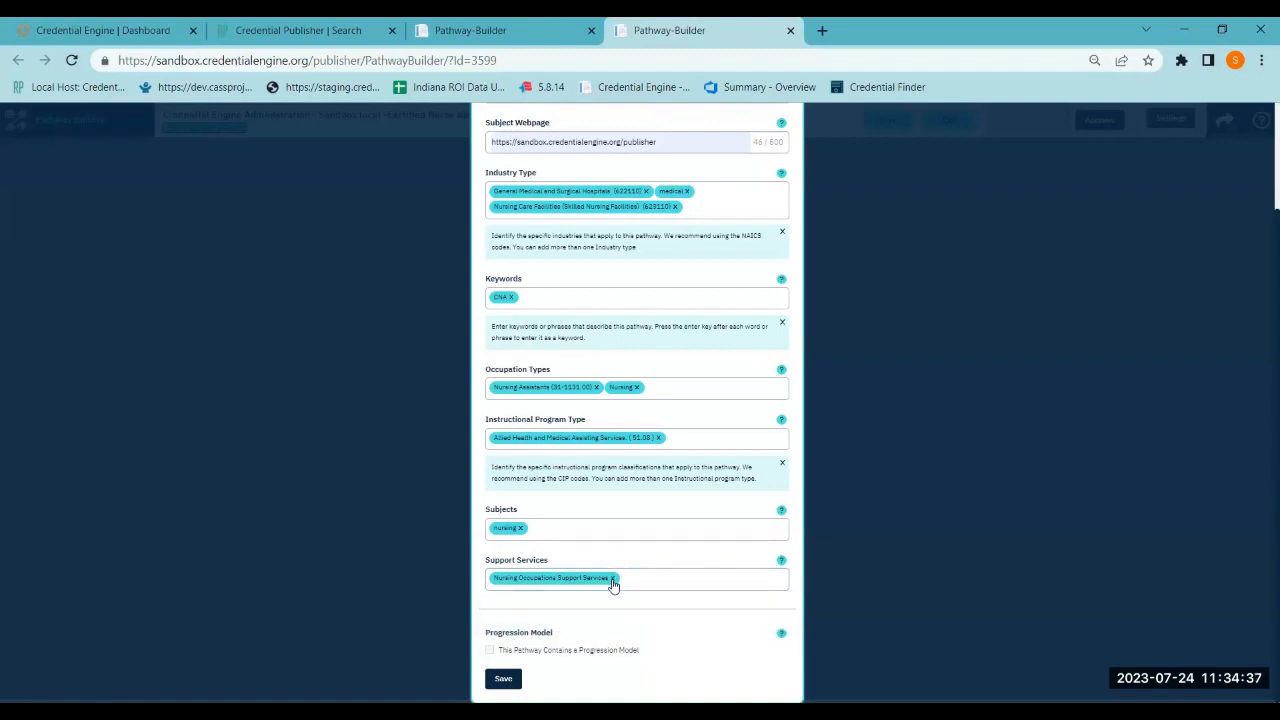
Remove and reselect Nursing Occupations Support Services as the support service and save the pathway details
left_click(613, 578)
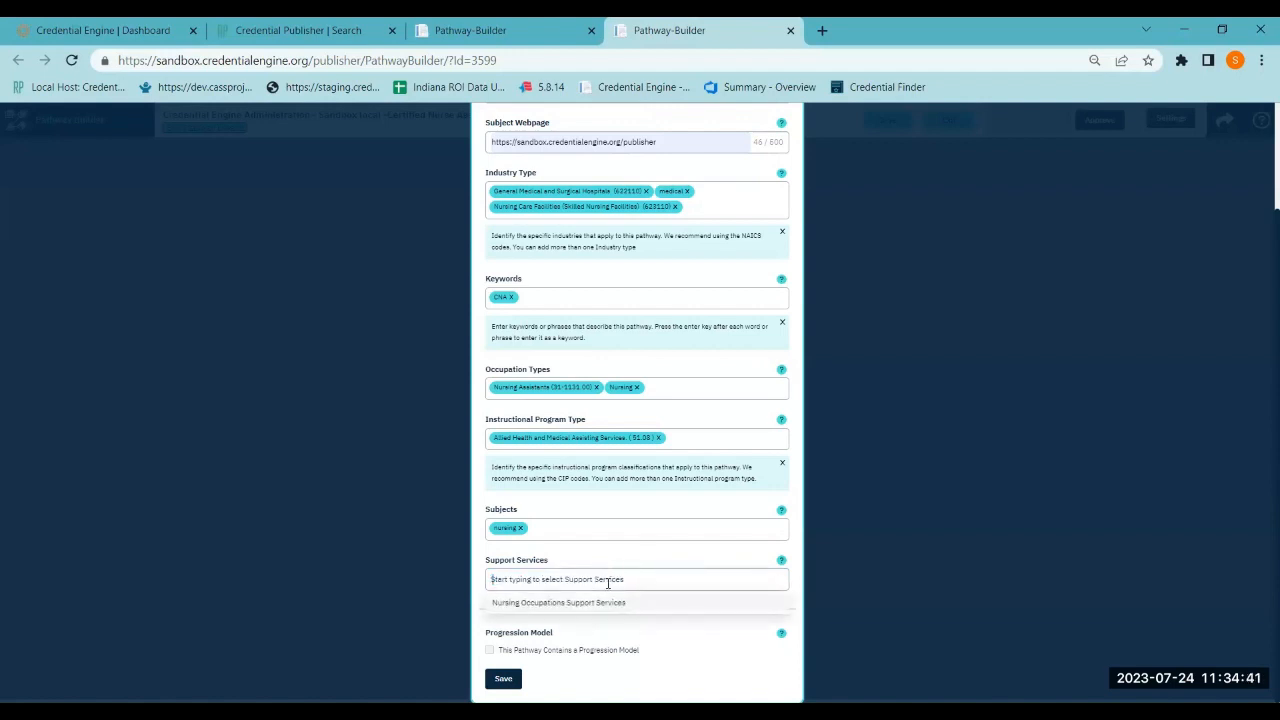
left_click(607, 602)
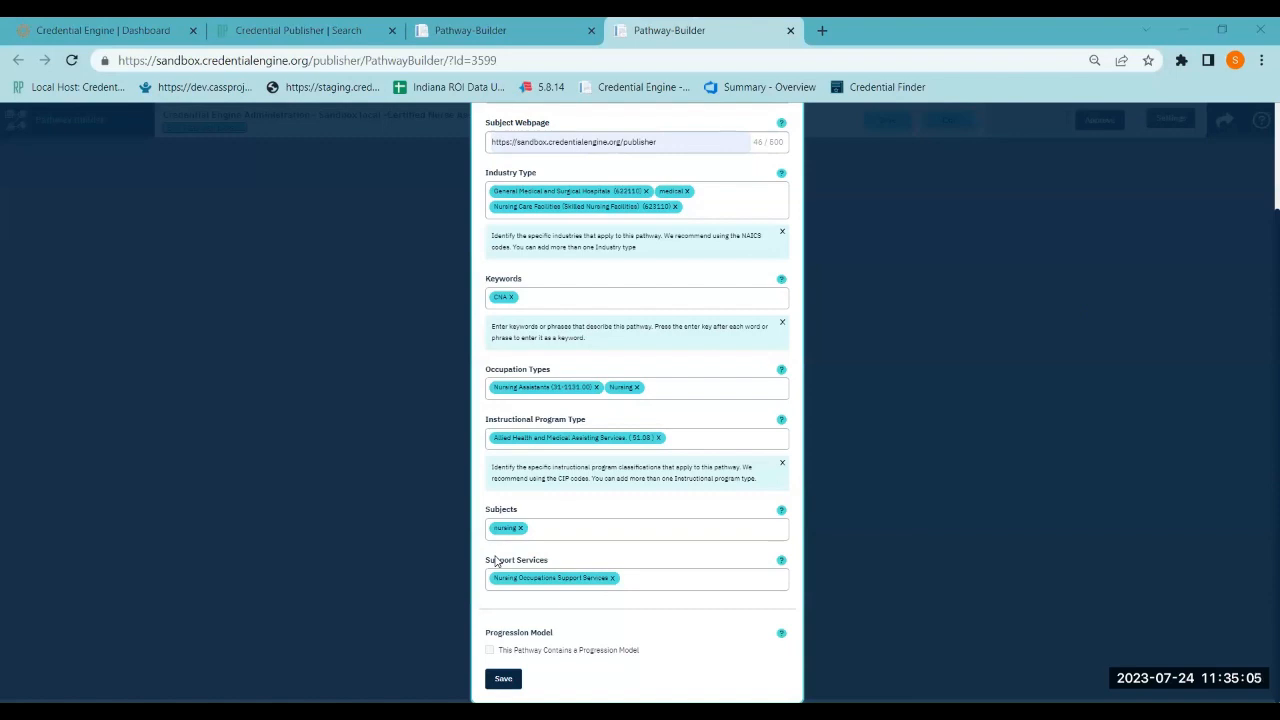
left_click(507, 680)
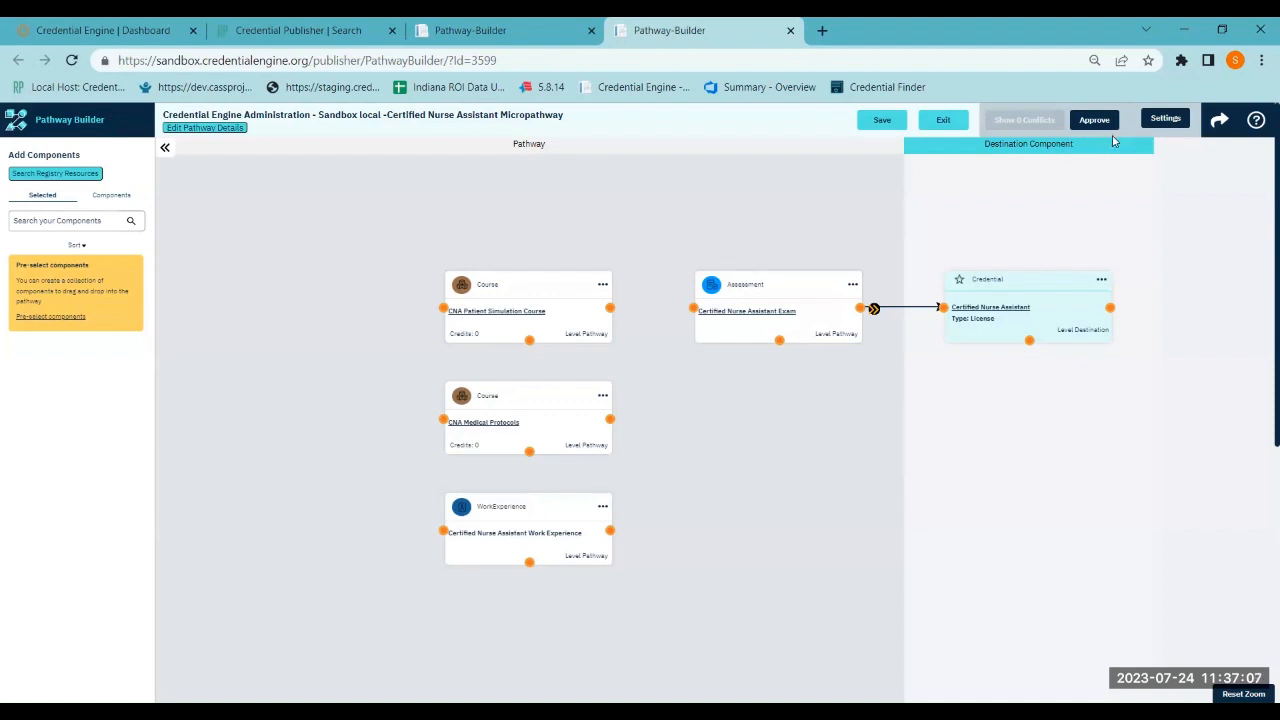
Review the settings options for grid and print, and look over the Pathway Builder help information
left_click(1155, 124)
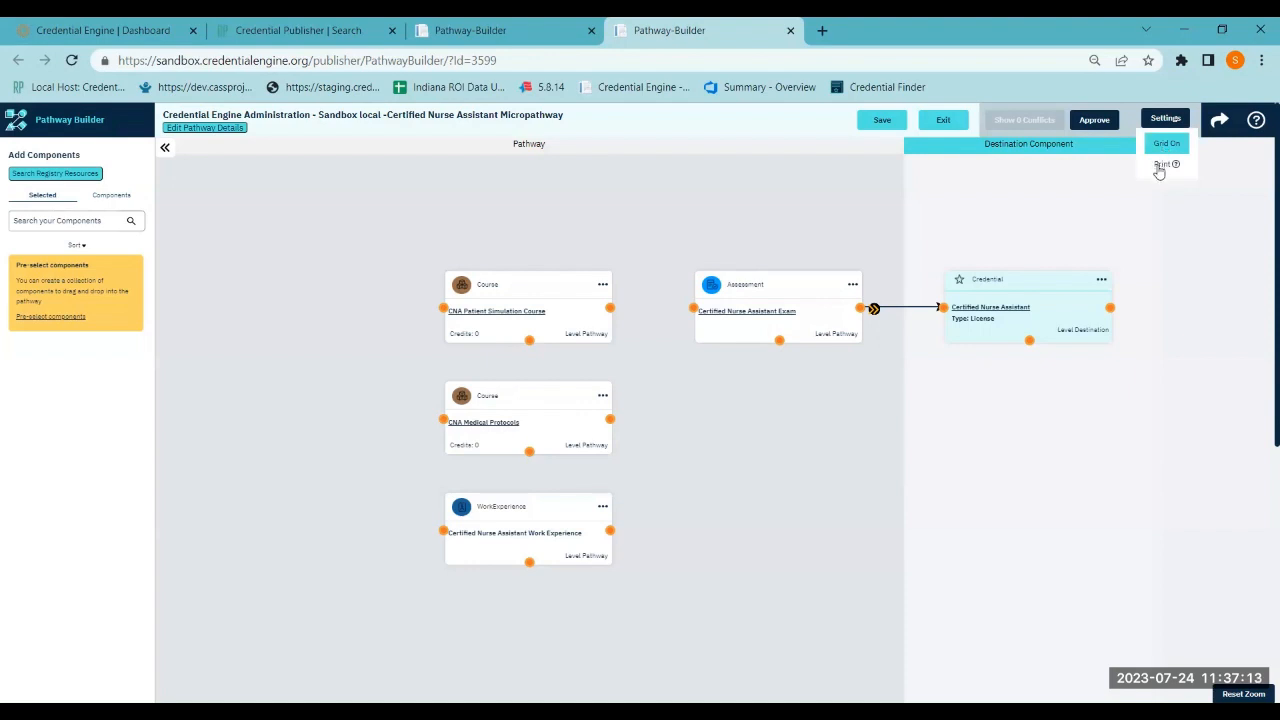
mouse_move(1163, 128)
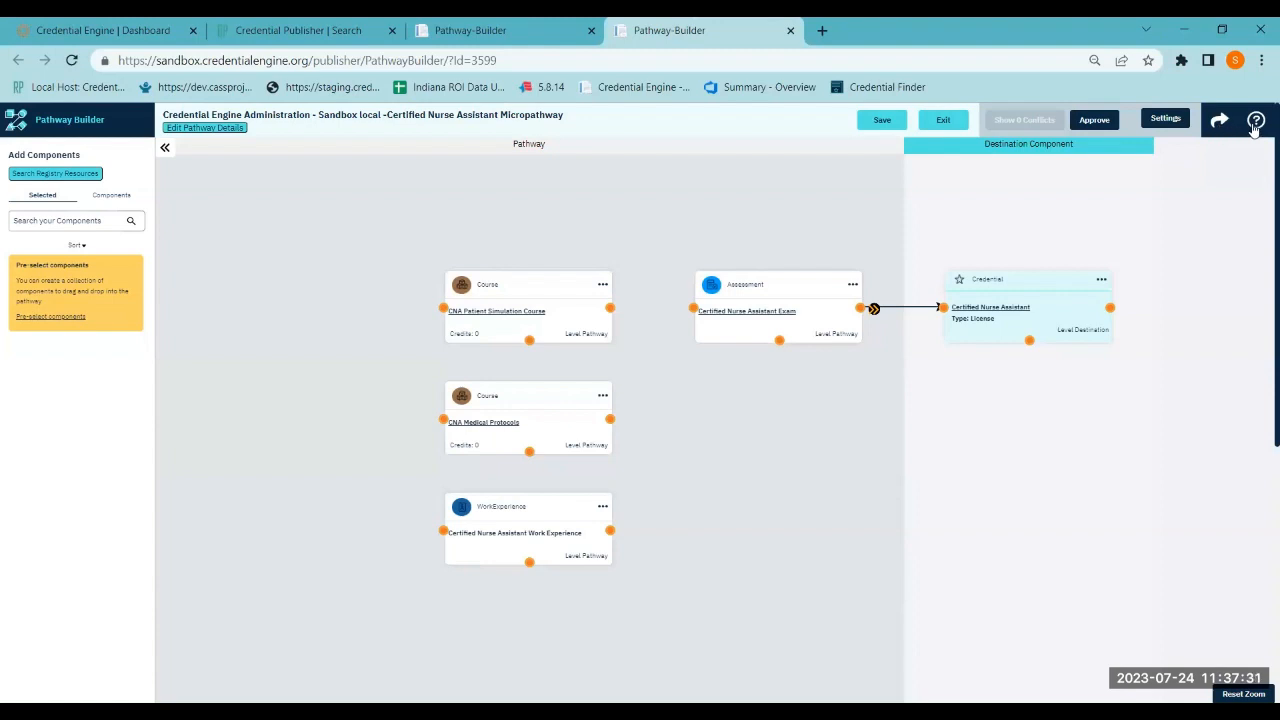
left_click(1255, 124)
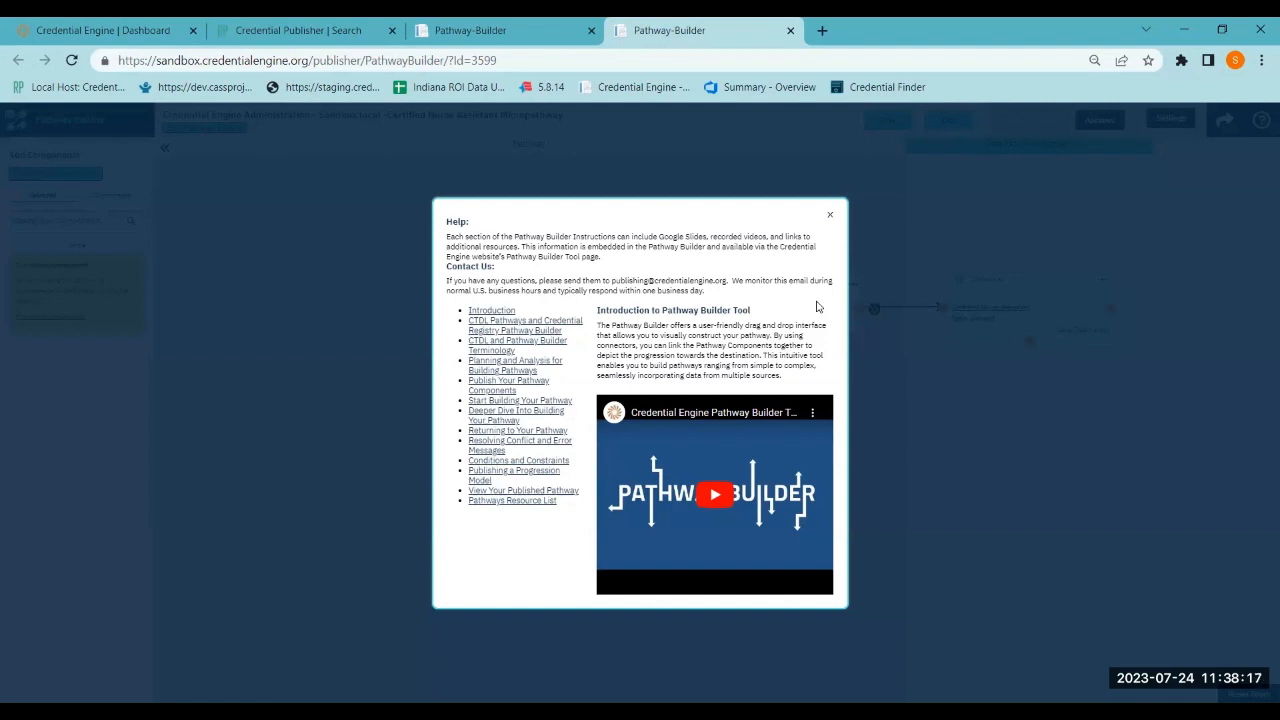
left_click(830, 218)
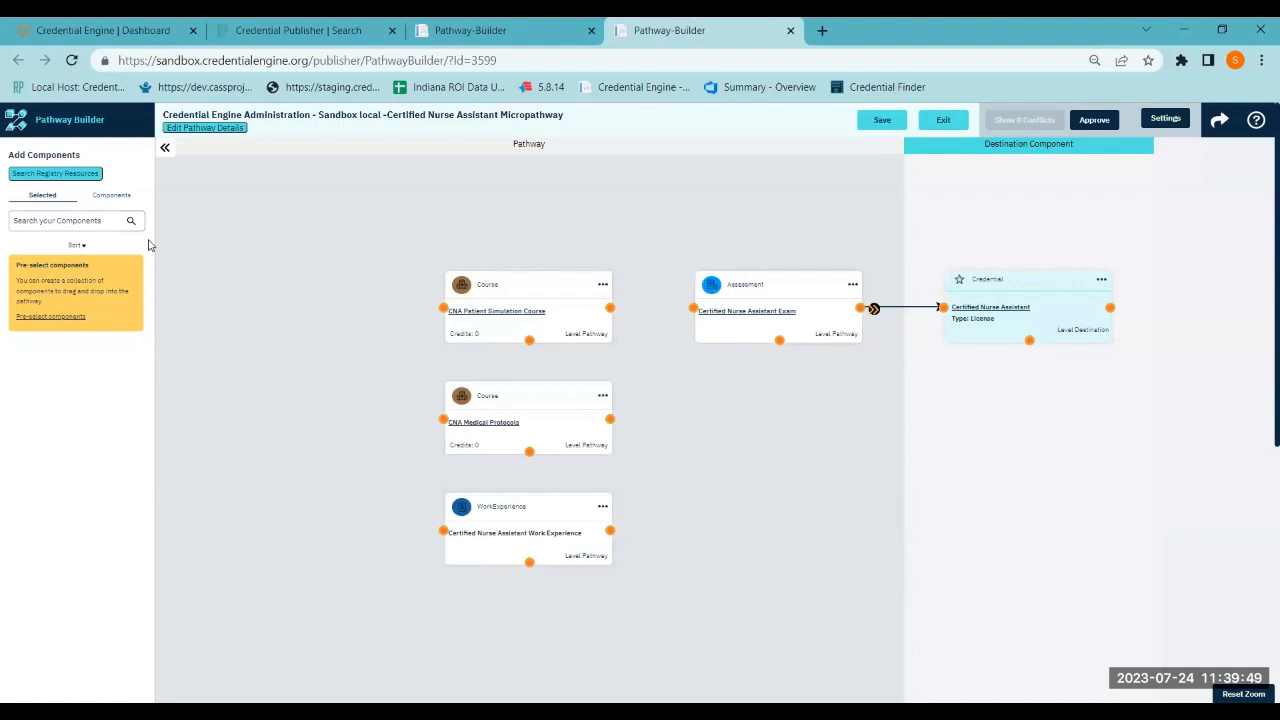
Open the registry resource search and limit it to components published by the own organization
left_click(70, 178)
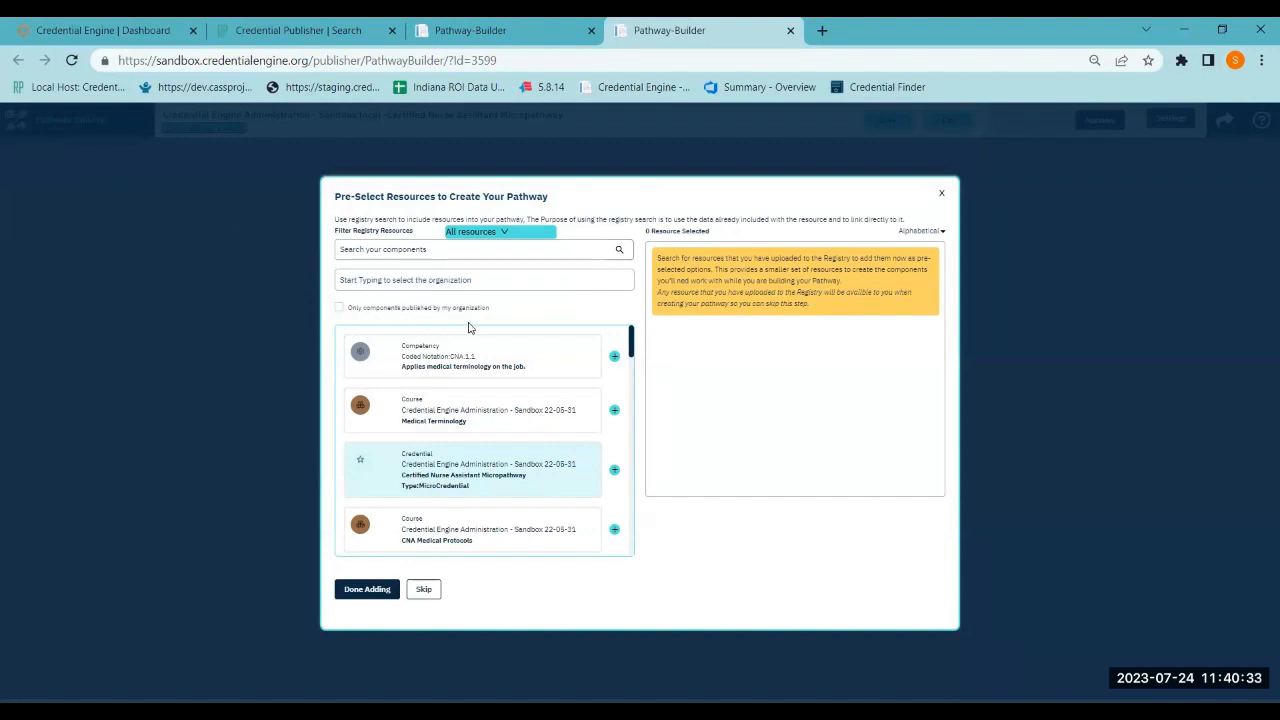
left_click(339, 308)
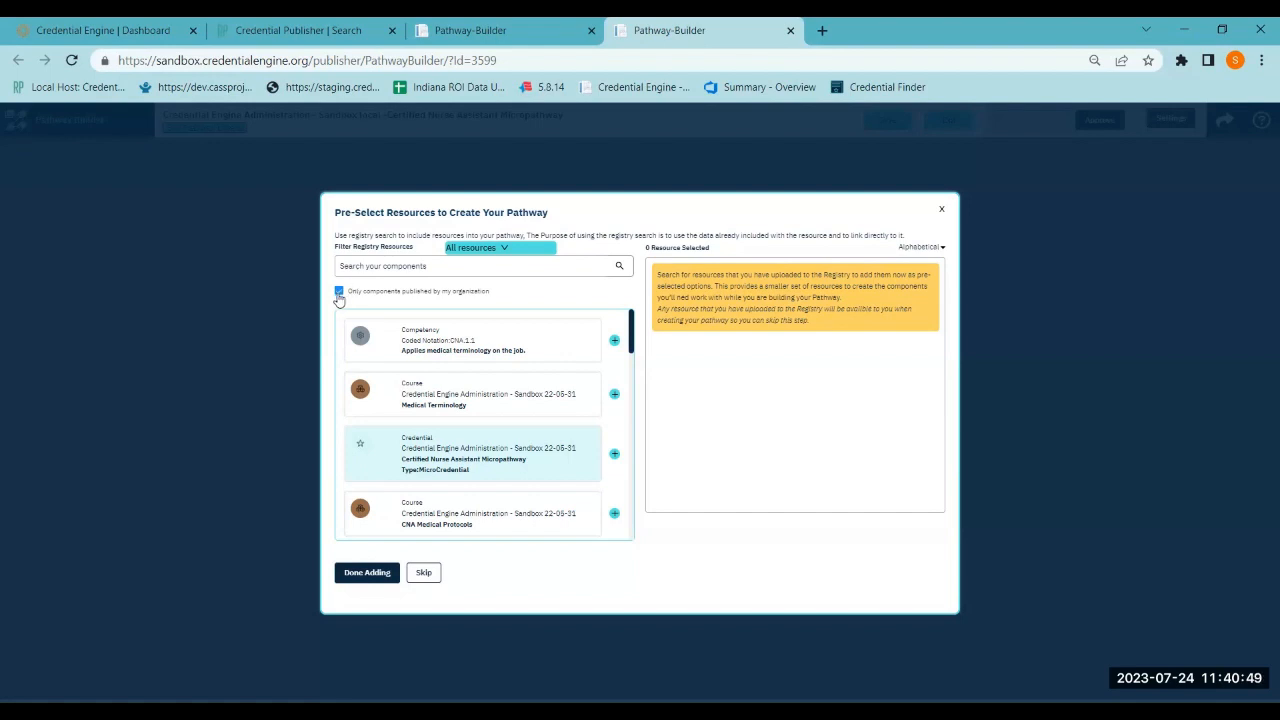
Lift the own-organization limit to view the organization filter, and restore the limit
left_click(338, 292)
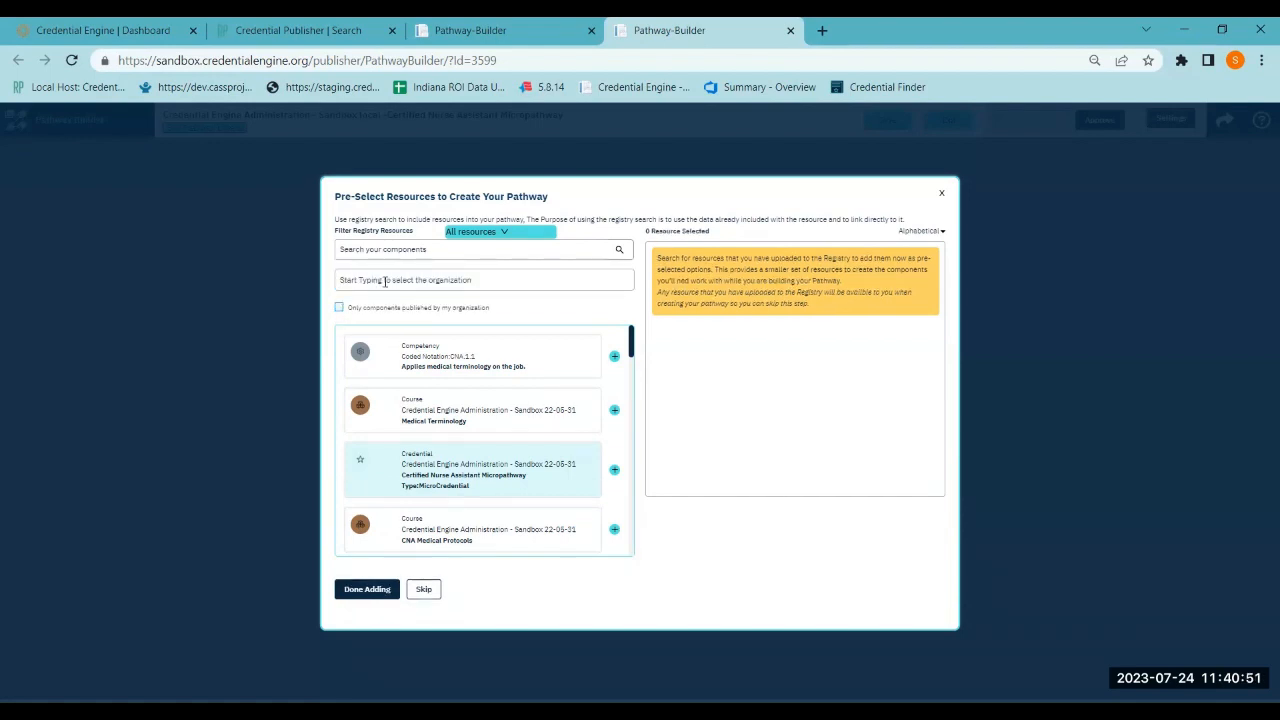
left_click(386, 281)
left_click(339, 308)
left_click(394, 266)
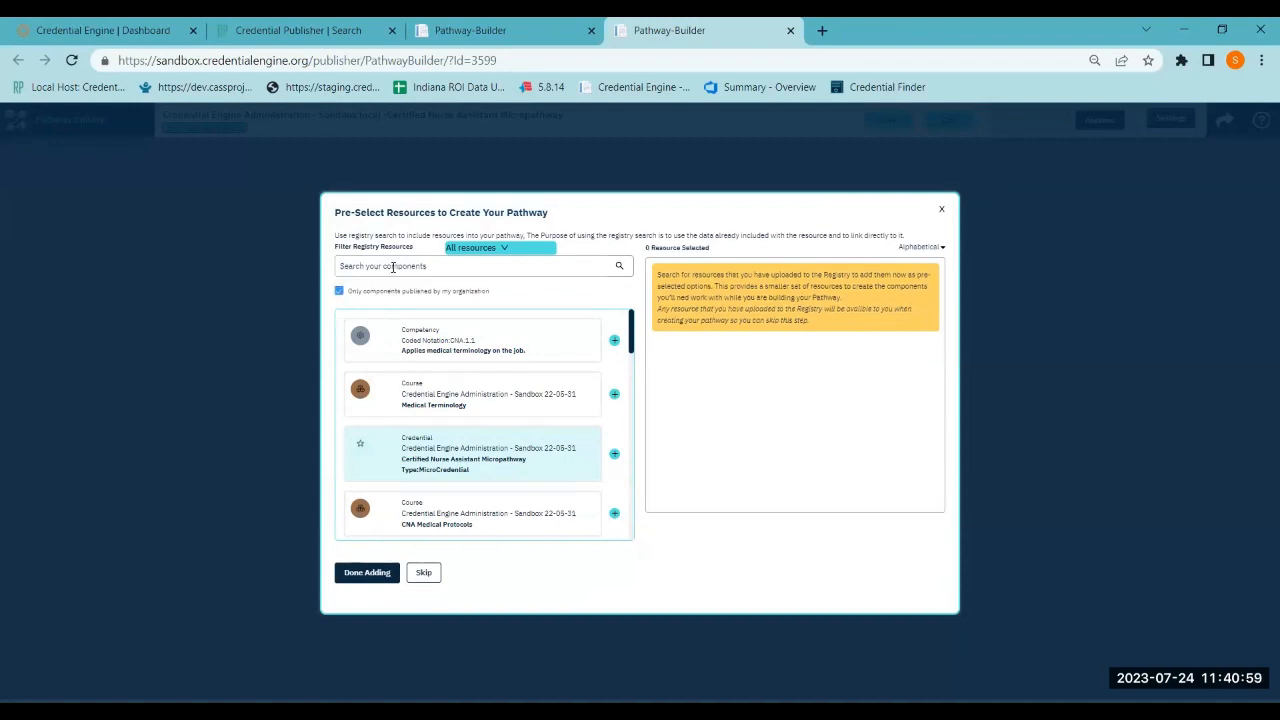
Filter the registry resources to Credential Component and add the Certified Nurse Assistant Micropathway credential to the selected resources
left_click(502, 250)
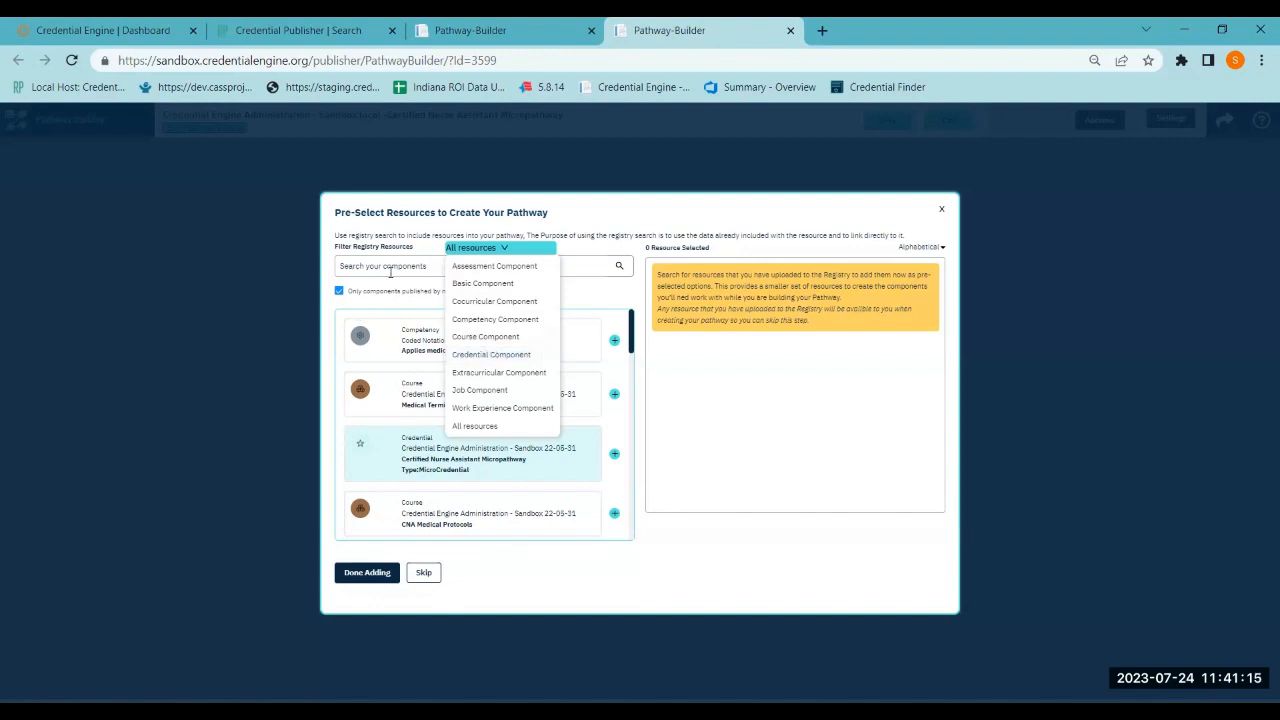
left_click(486, 355)
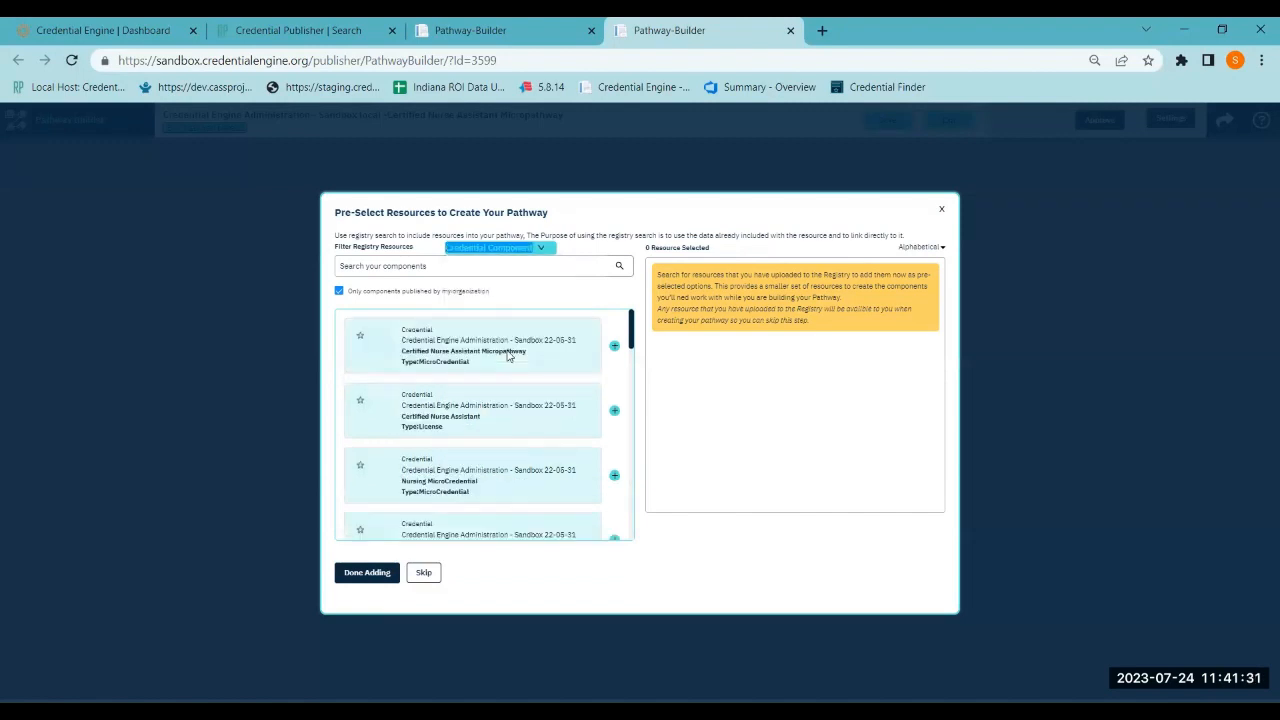
left_click(508, 356)
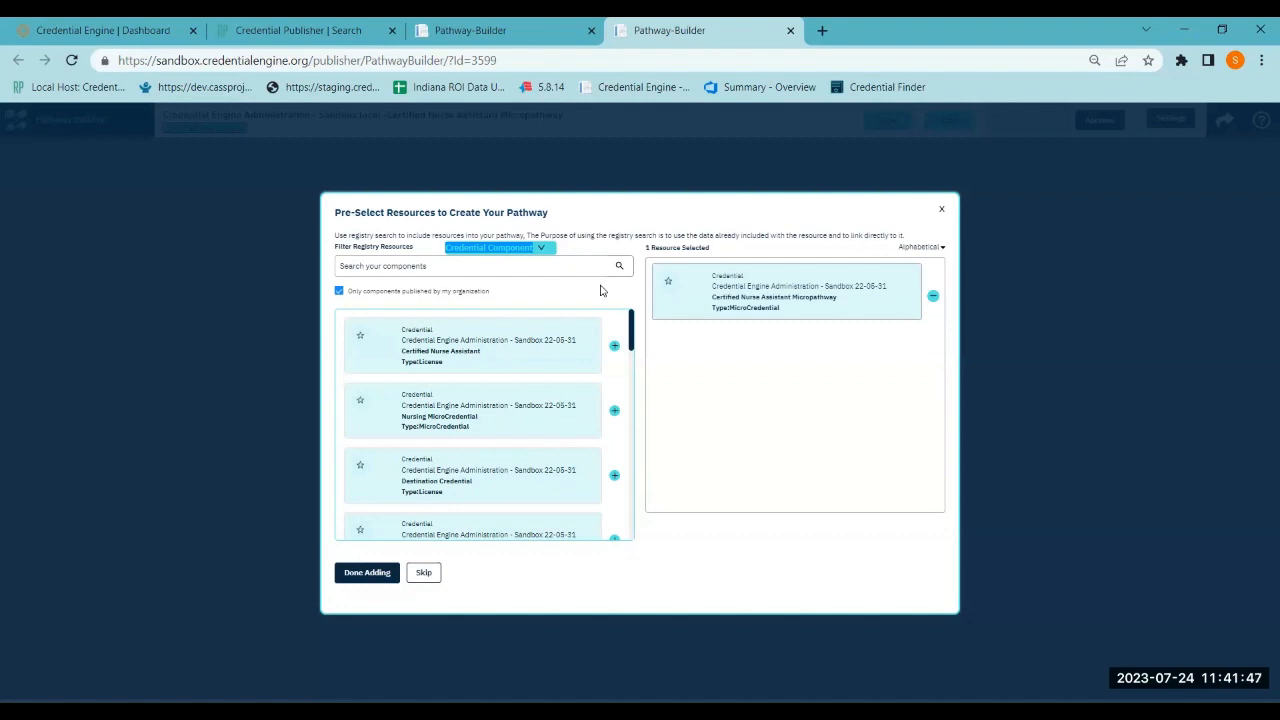
Filter the registry resources to Course Component and add the Medical Terminology course to the selected resources
left_click(518, 249)
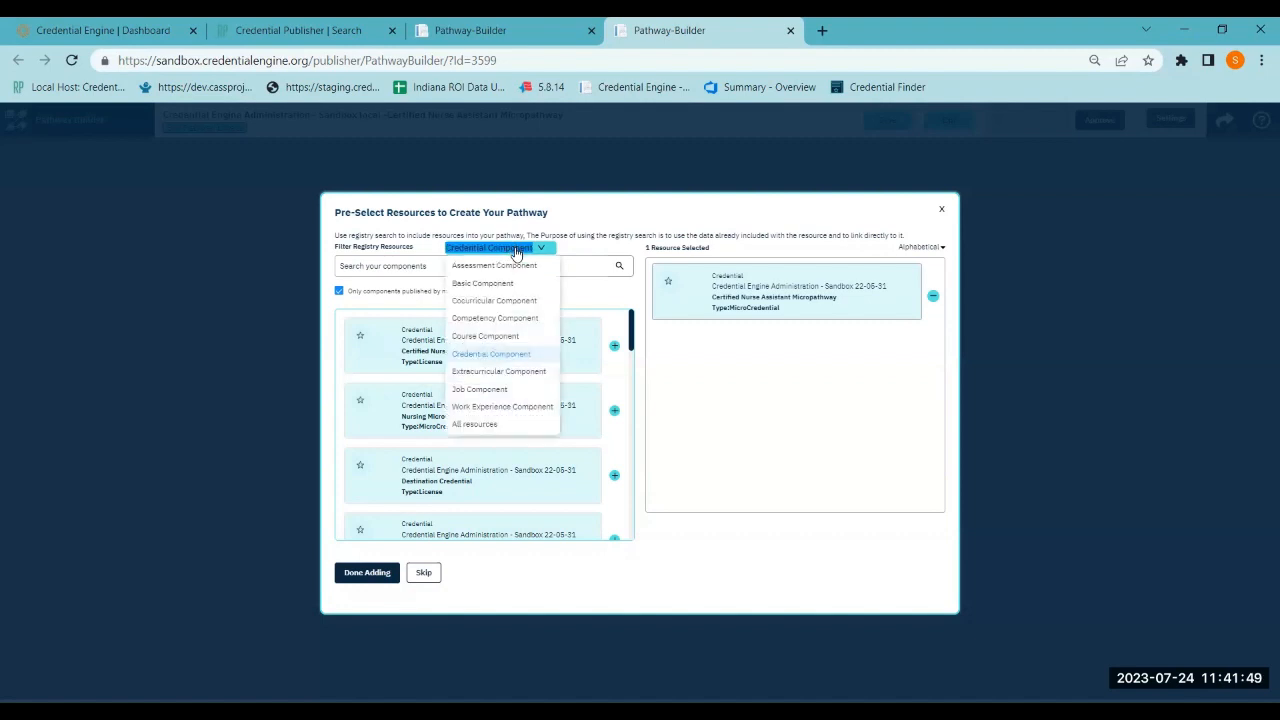
left_click(490, 337)
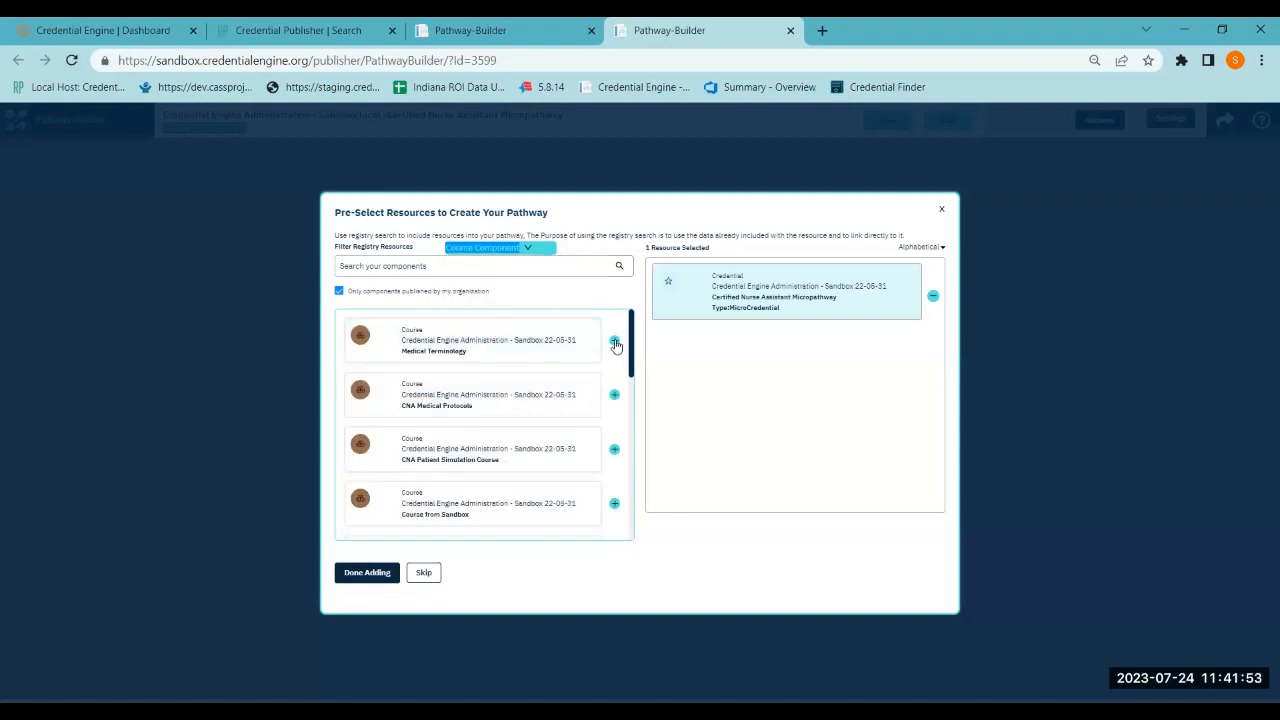
left_click(615, 342)
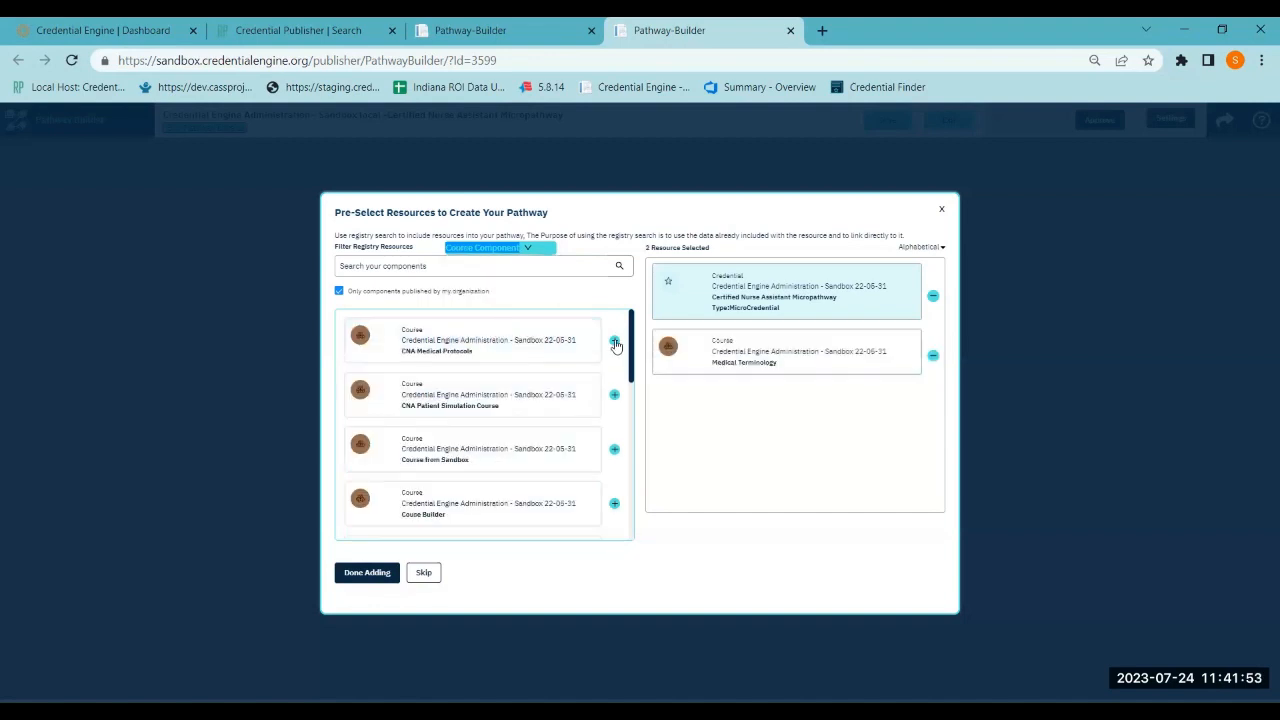
Add the competency "Applies medical terminology on the job." from the Competency Component resources and finish adding
left_click(530, 252)
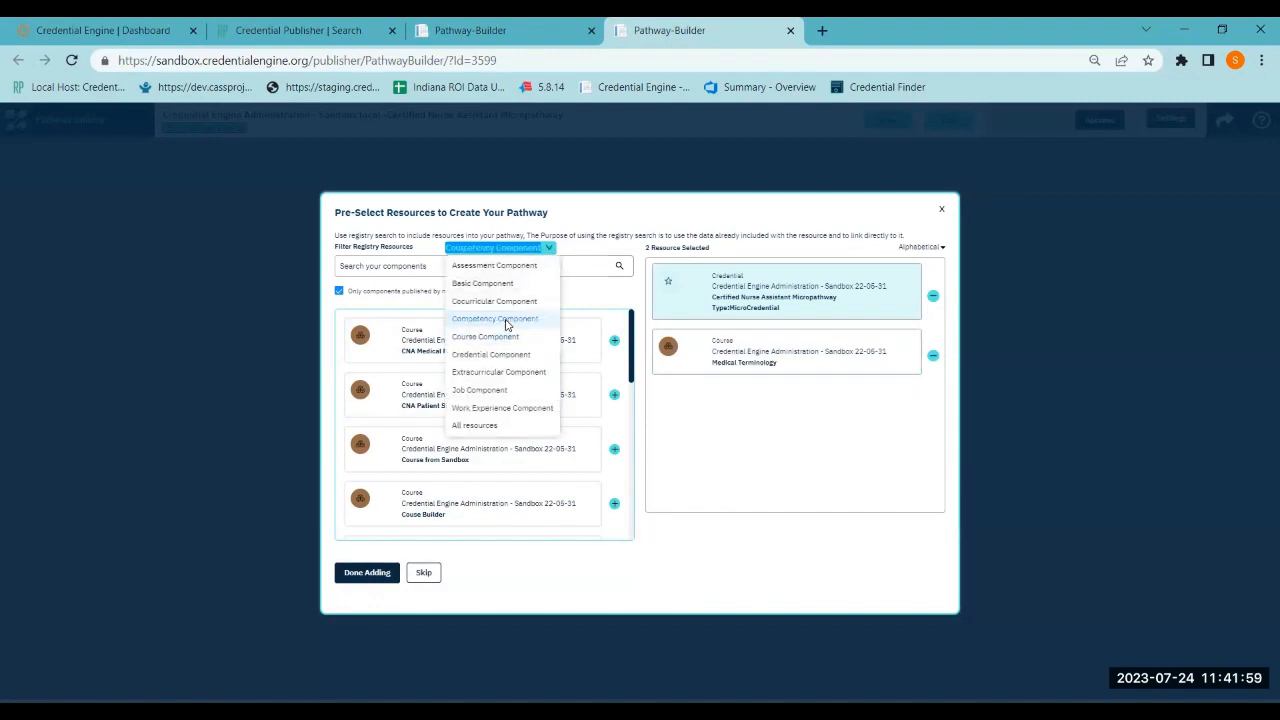
left_click(520, 316)
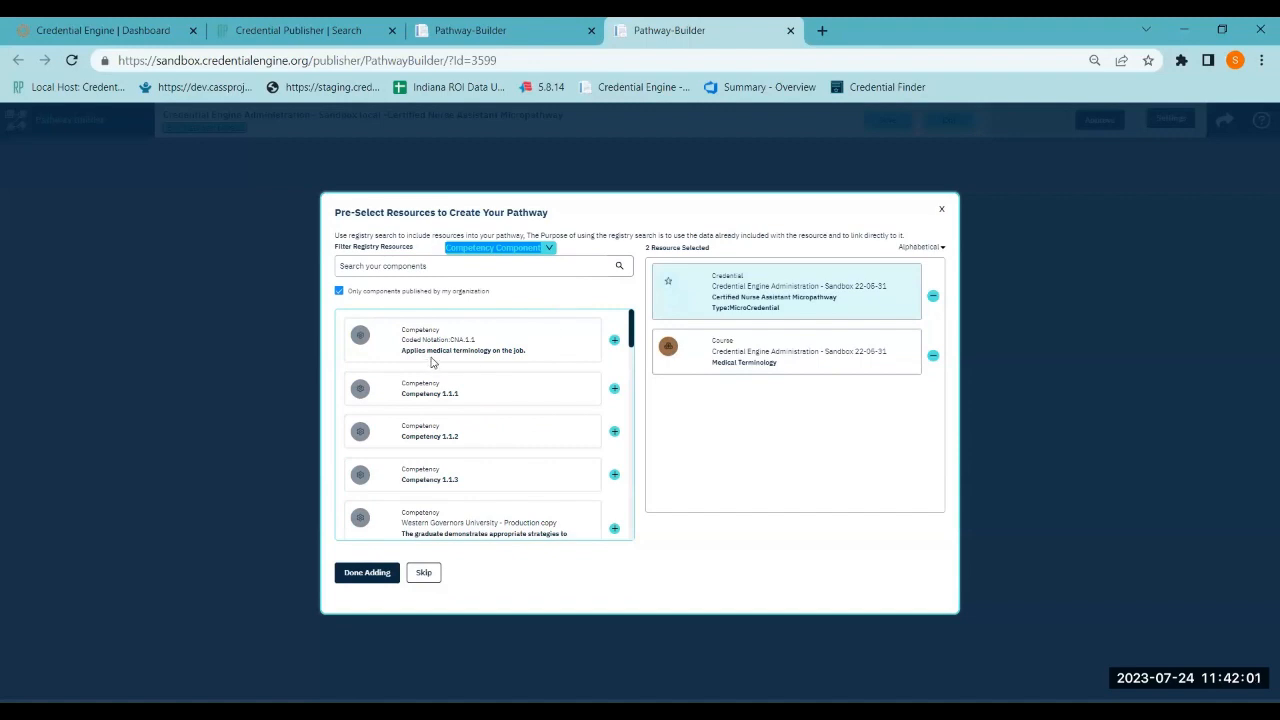
left_click(614, 340)
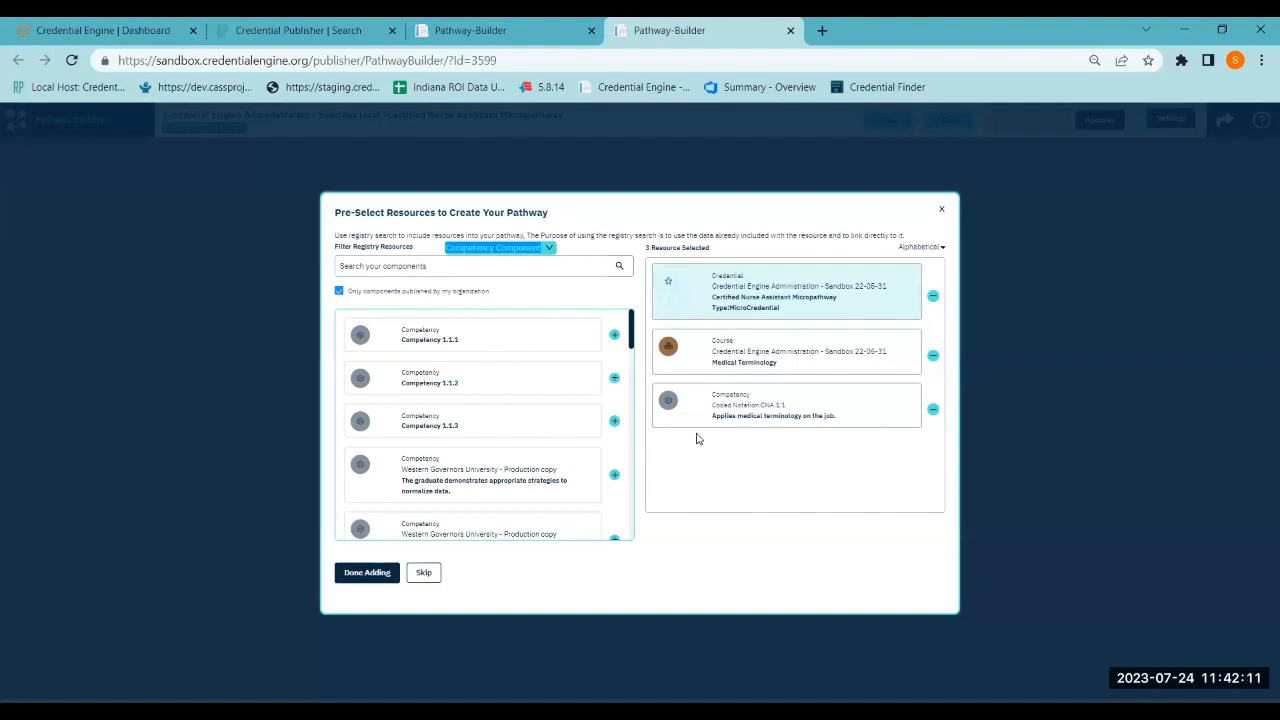
left_click(369, 573)
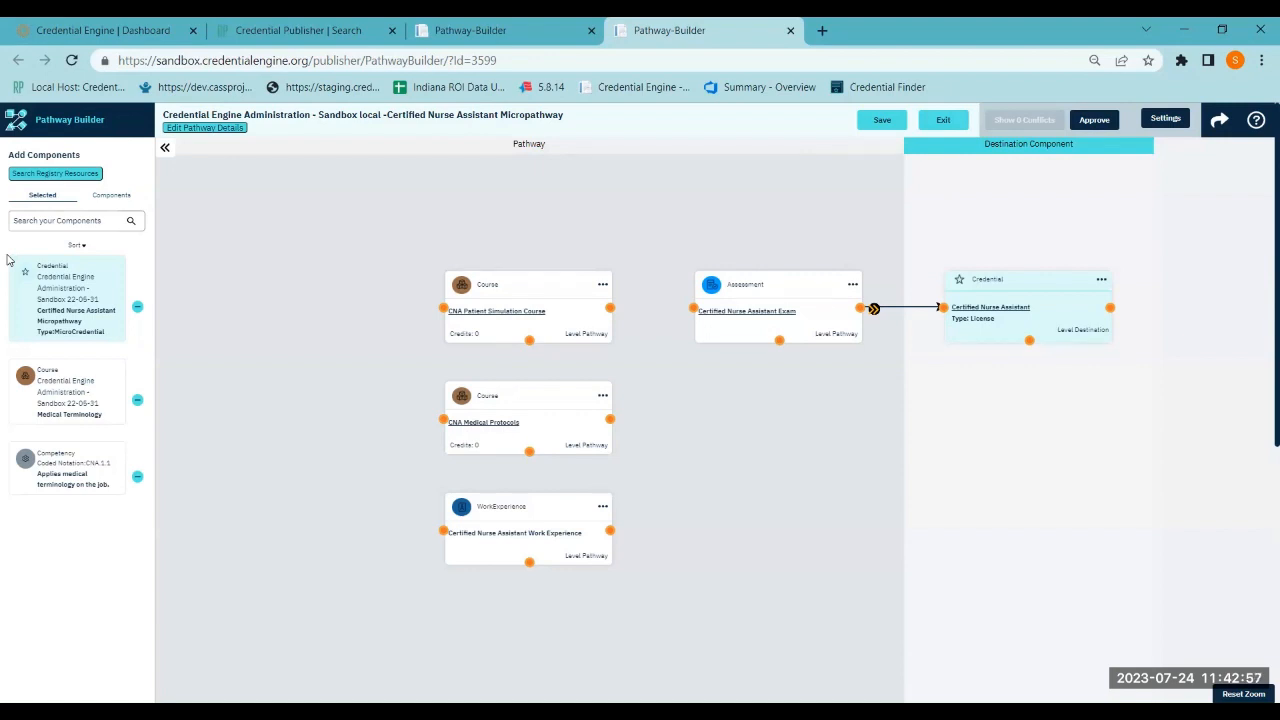
Examine the list of available component types and the help description of the Assessment component
left_click(112, 196)
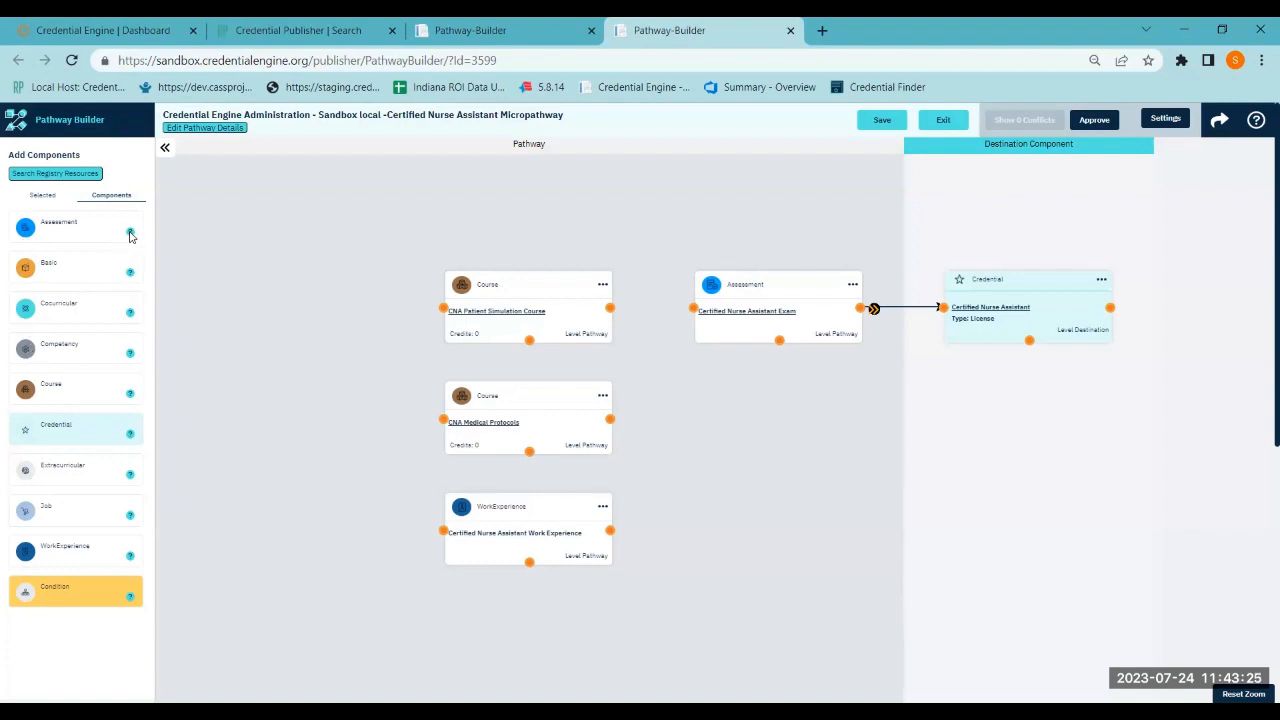
mouse_move(130, 235)
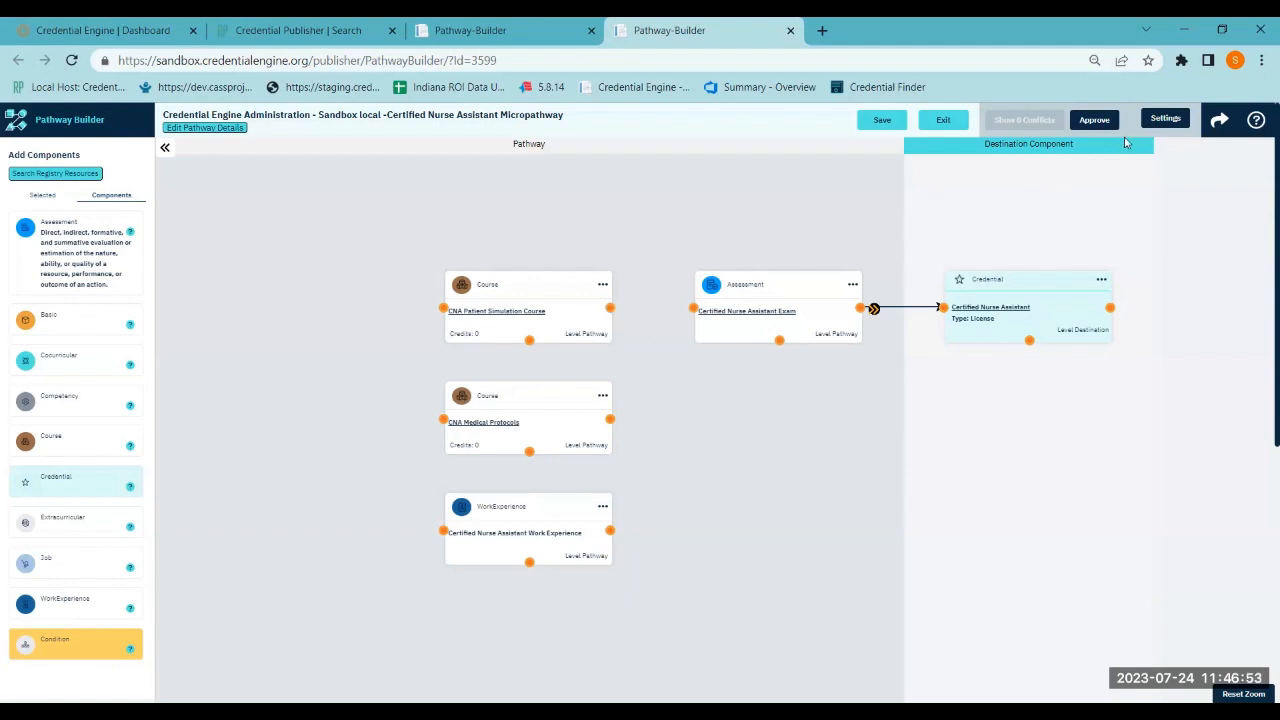
Show the grid lines on the pathway canvas and hide them again
left_click(1160, 120)
left_click(1166, 143)
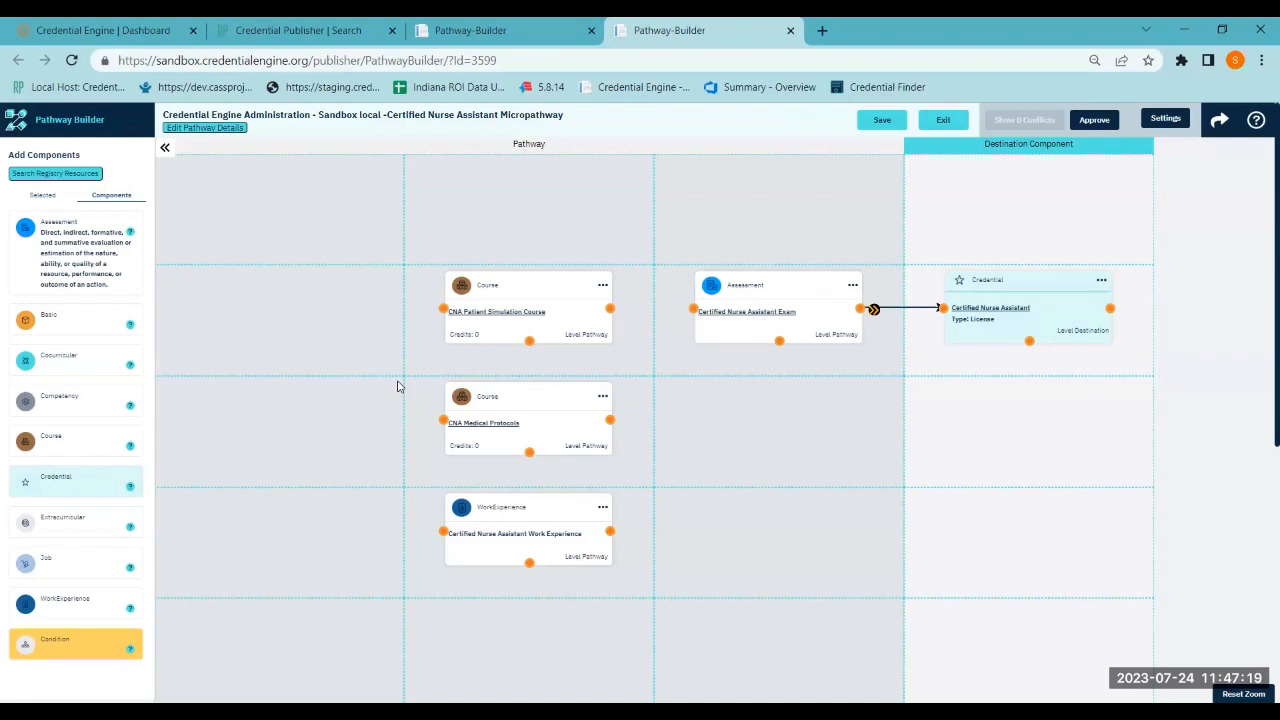
left_click(1165, 120)
left_click(1167, 143)
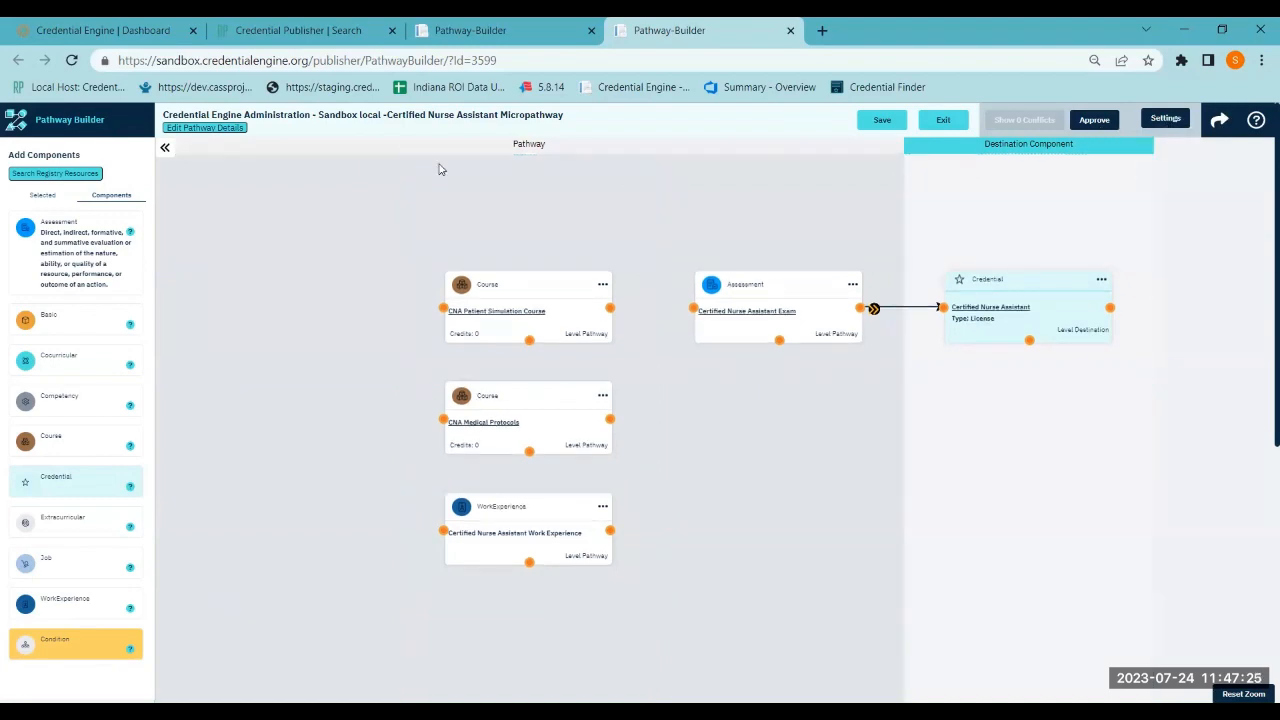
Place the selected Medical Terminology course, Micropathway credential beside it, and medical terminology competency beneath the course on the pathway canvas
left_click(44, 199)
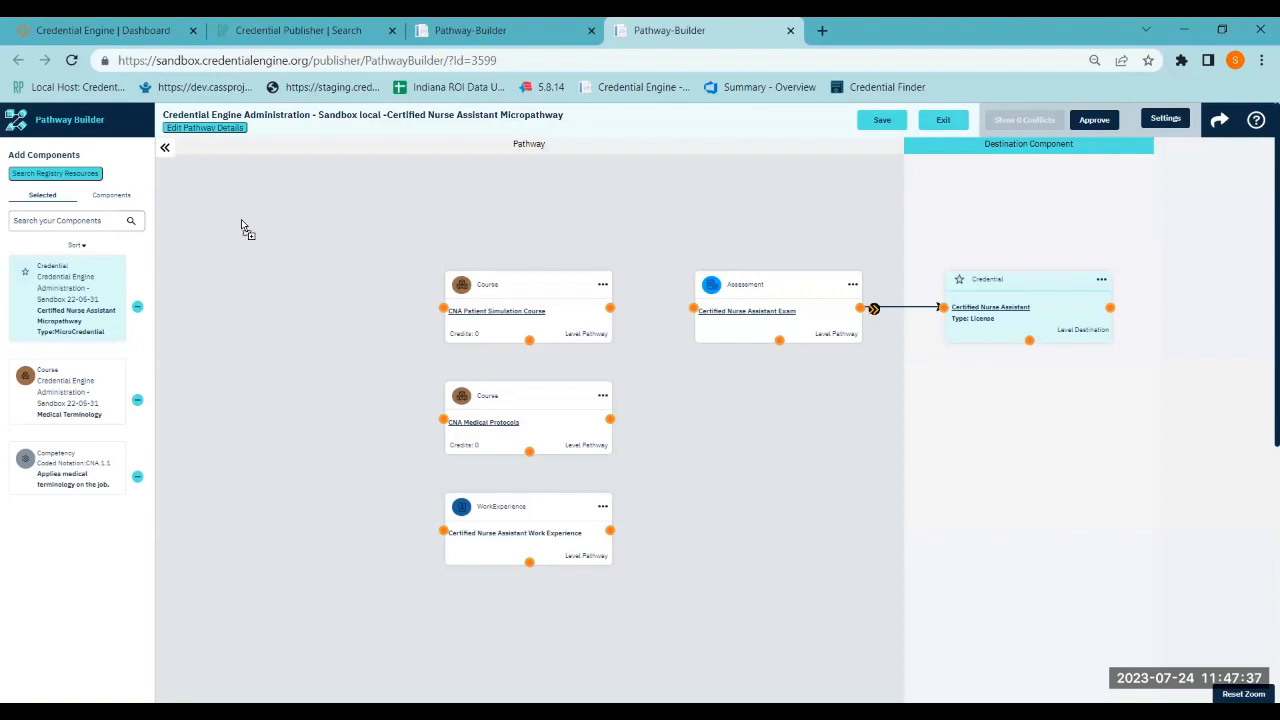
left_click_drag(241, 225, 243, 258)
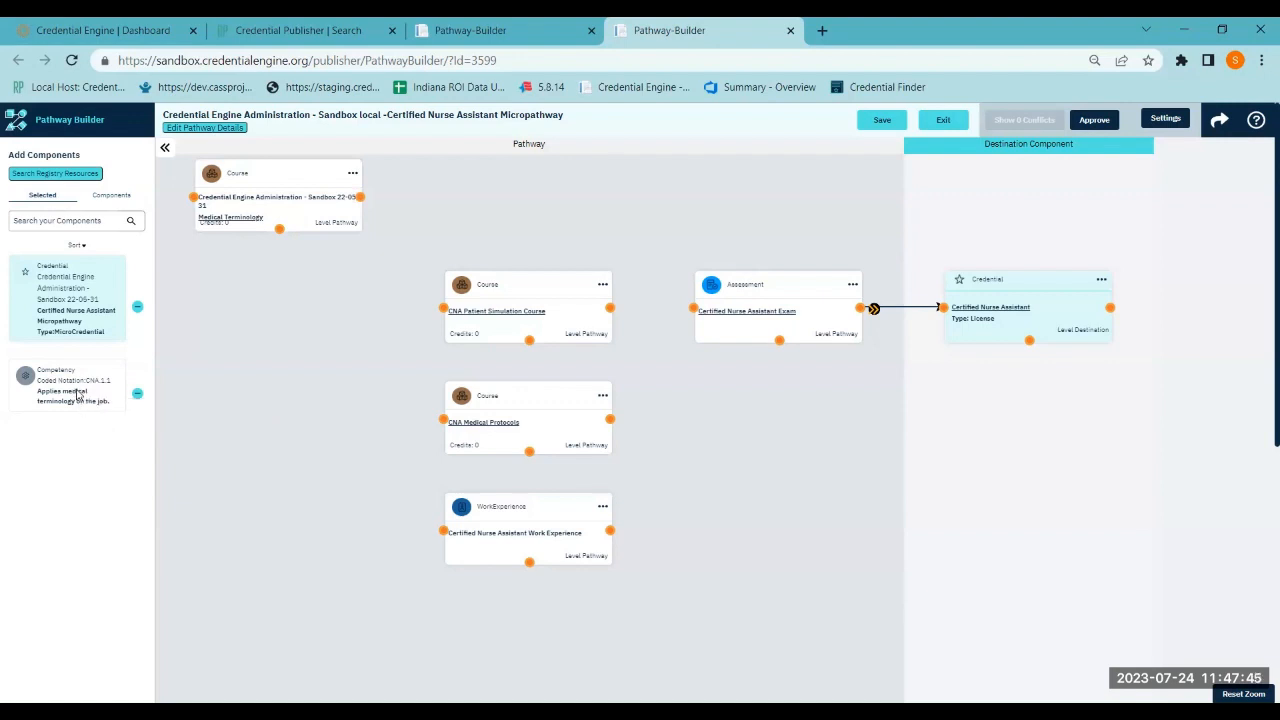
left_click_drag(81, 302, 509, 196)
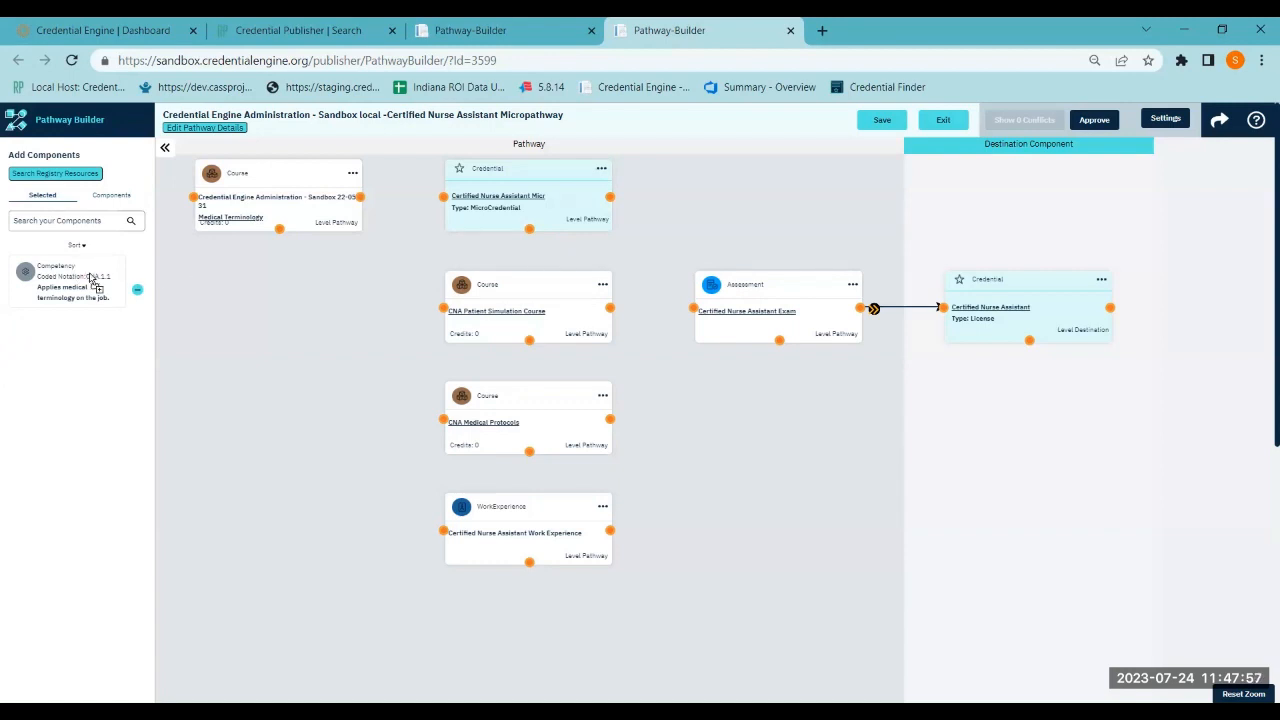
left_click_drag(90, 278, 295, 298)
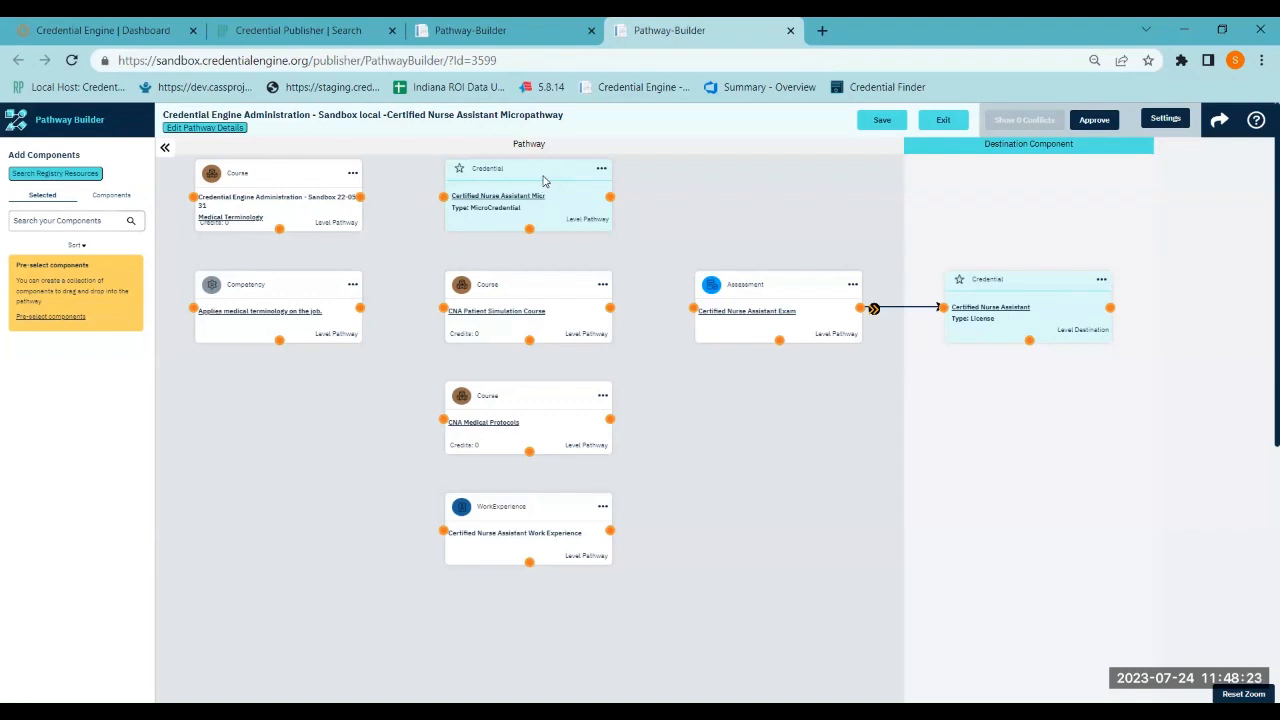
Move the Micropathway credential above the Certified Nurse Assistant Exam, and shift the competency down one row and back below Medical Terminology
left_click_drag(558, 183, 770, 190)
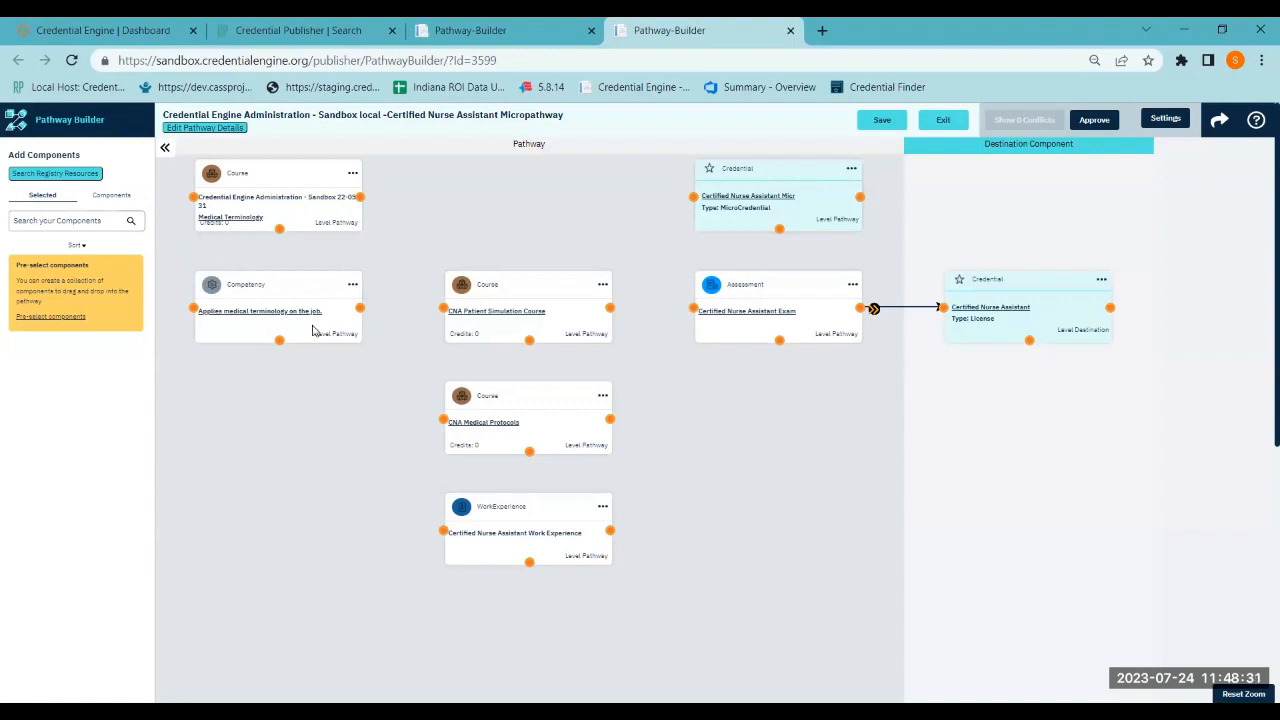
left_click_drag(313, 331, 308, 410)
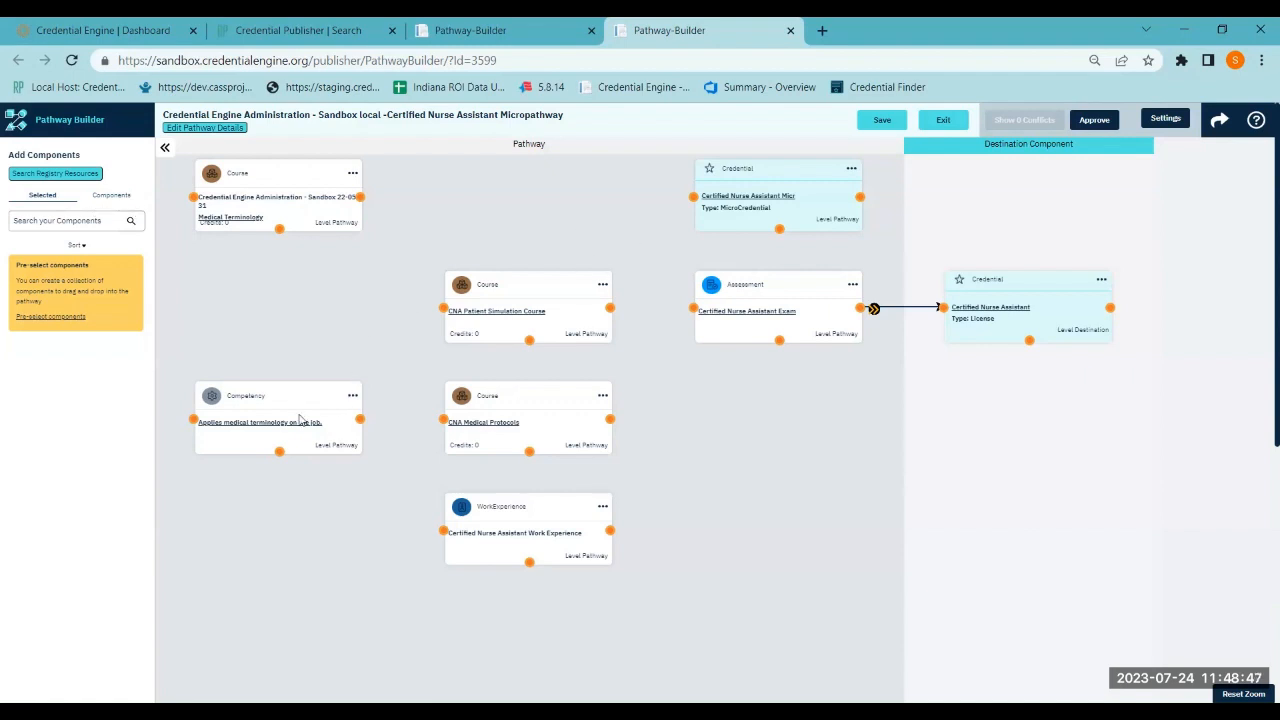
left_click_drag(292, 333, 294, 325)
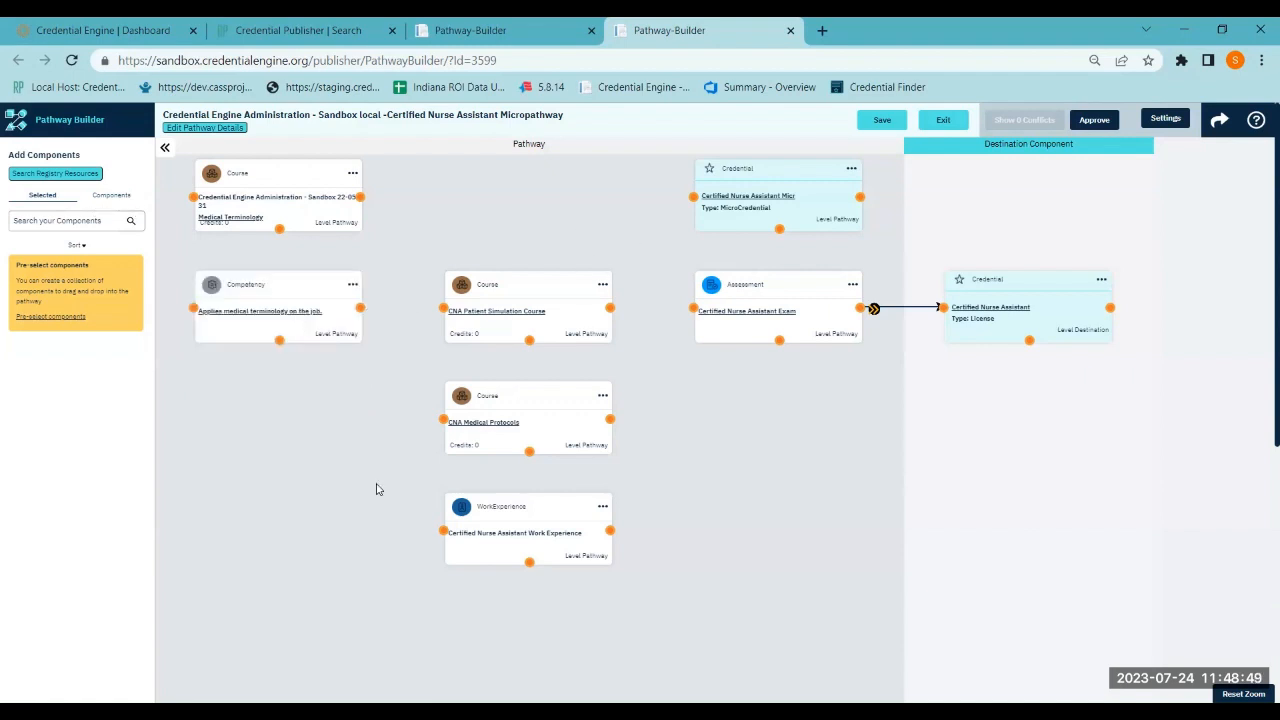
Collapse the Assessment description and add a Cocurricular component directly below Medical Terminology, with the competency one row beneath it
left_click(112, 195)
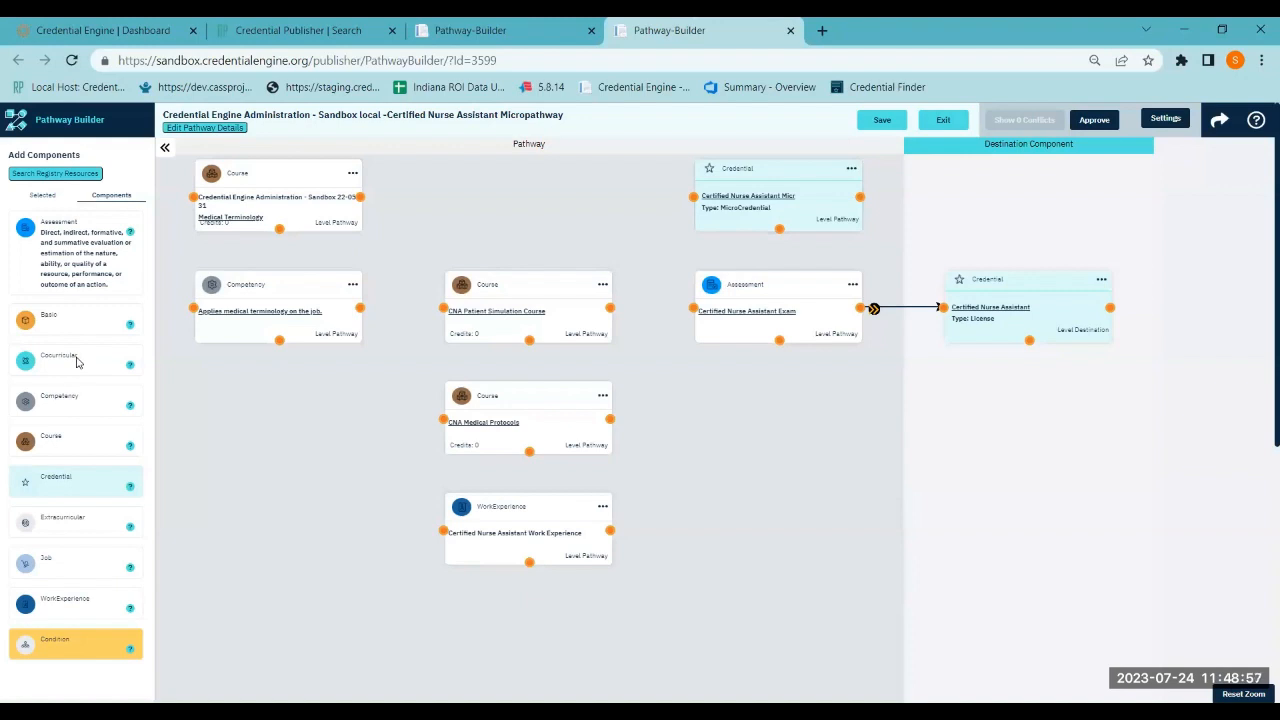
left_click(131, 234)
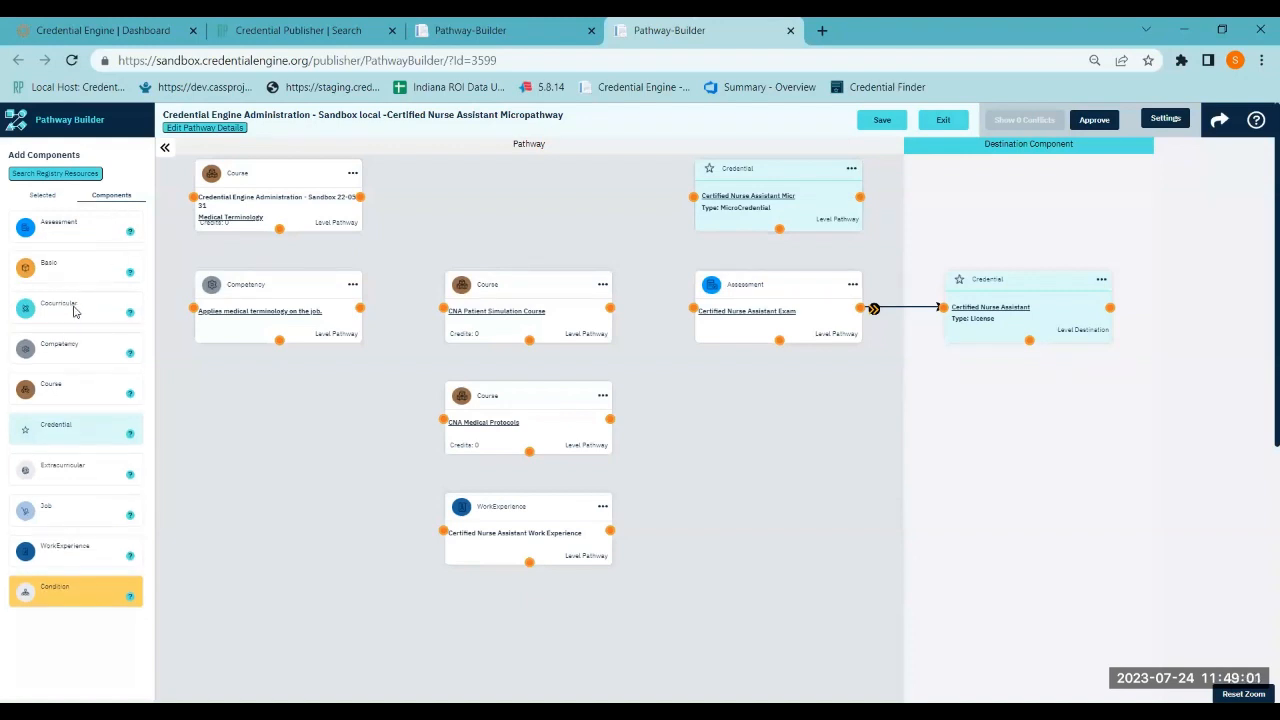
left_click_drag(79, 308, 268, 419)
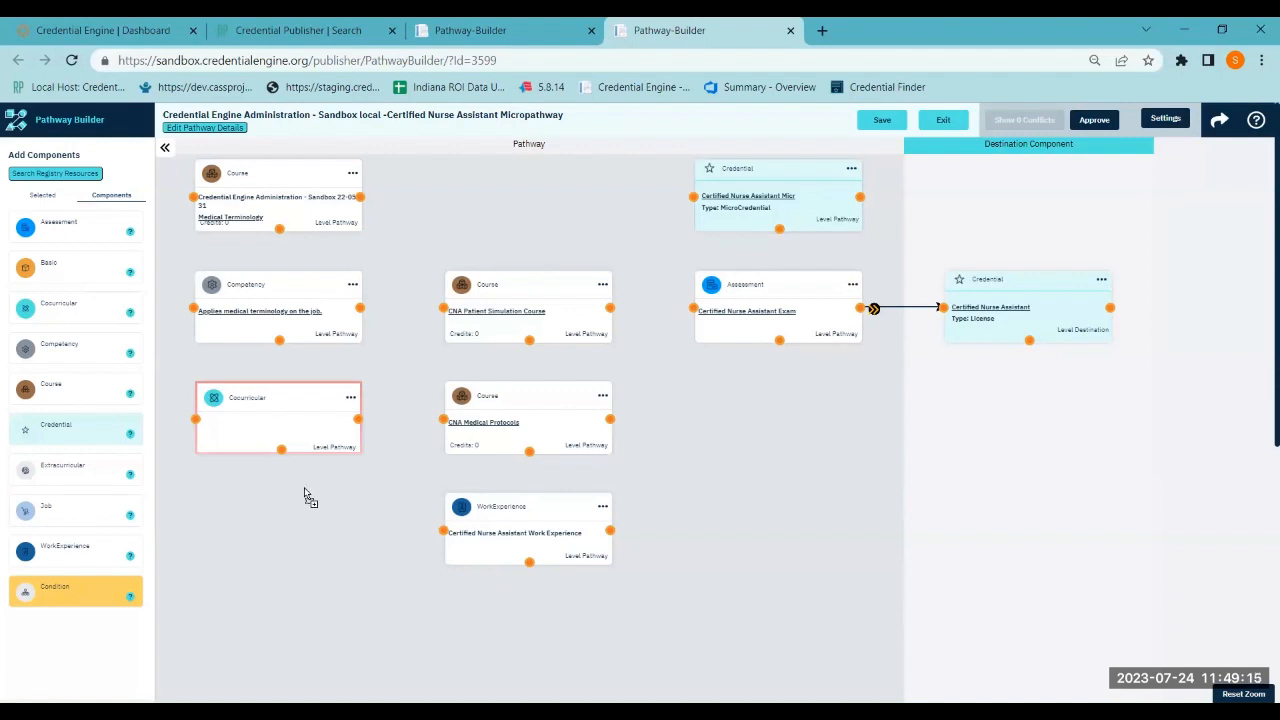
left_click_drag(295, 445, 296, 444)
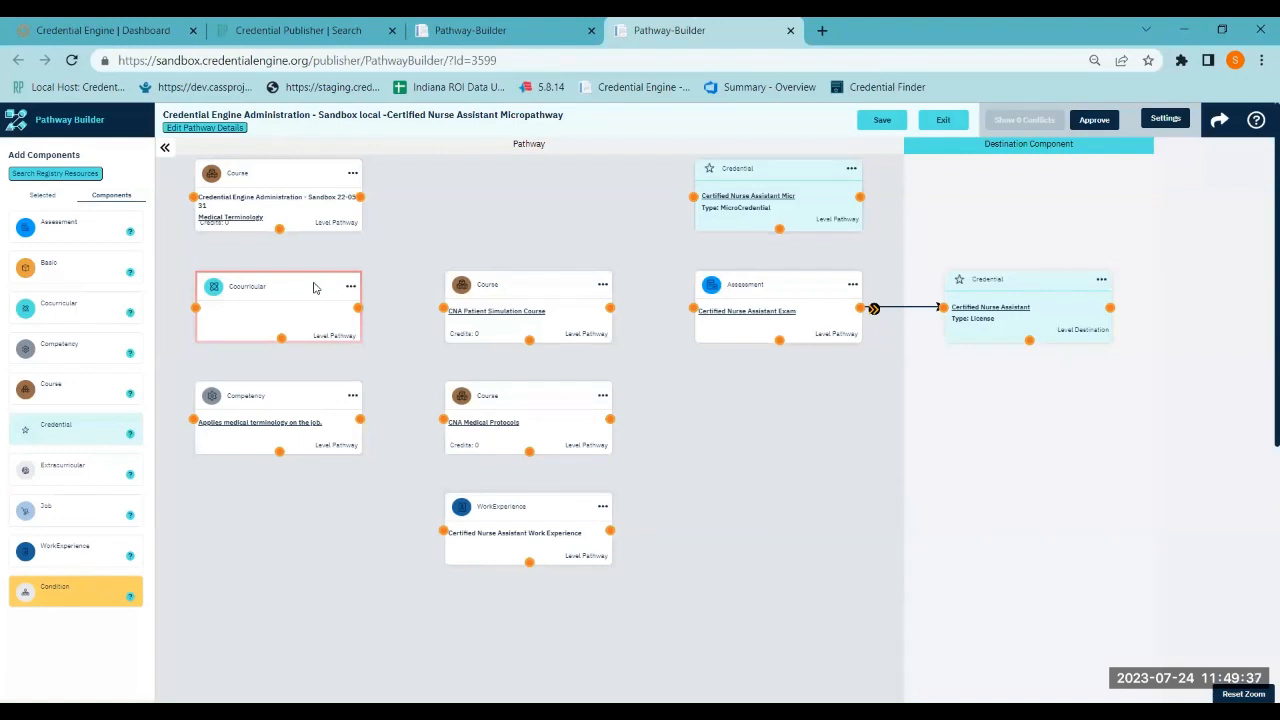
Edit the new Cocurricular component, naming it "Nursing Expo" with the description "Participate with the nursing expo"
left_click(350, 286)
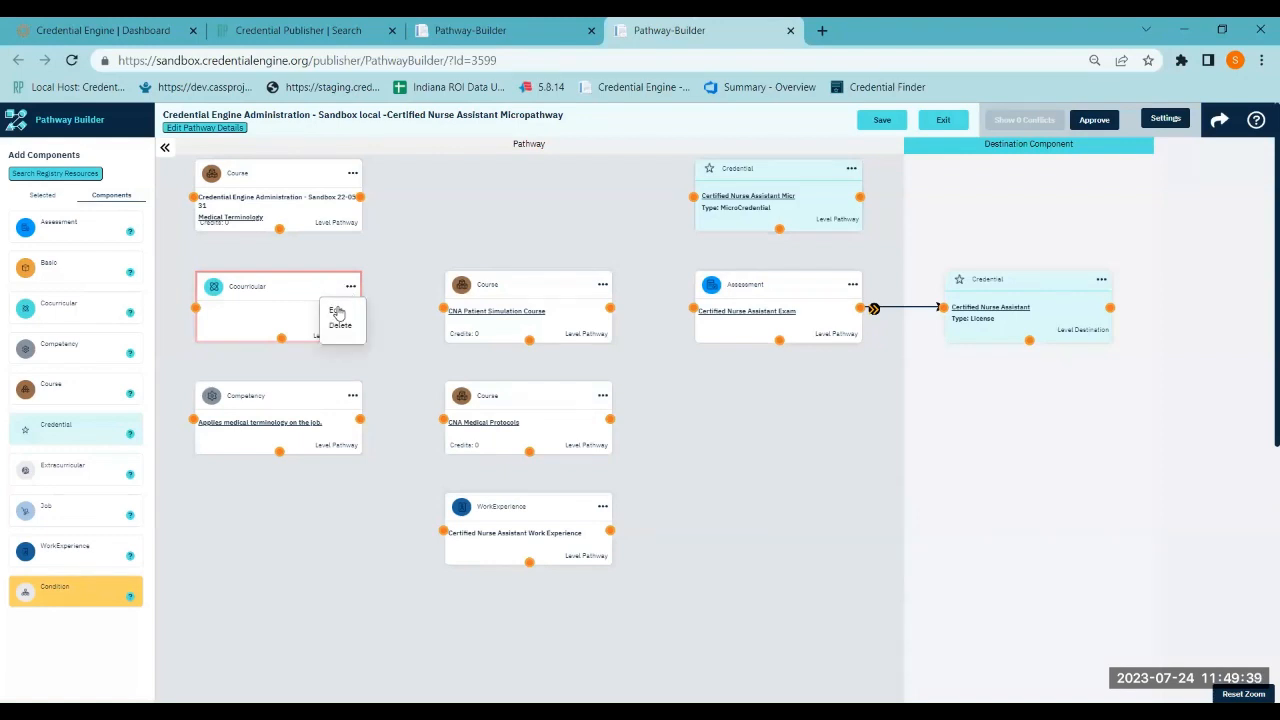
left_click(336, 312)
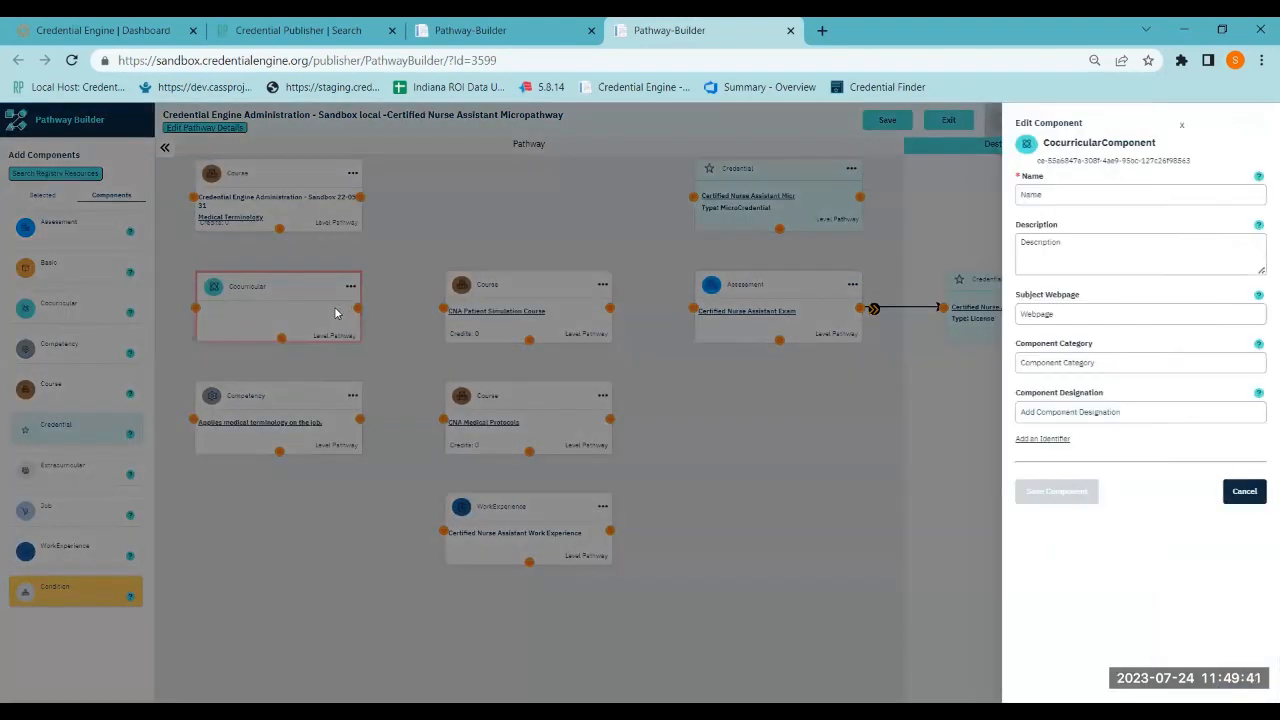
left_click(1038, 197)
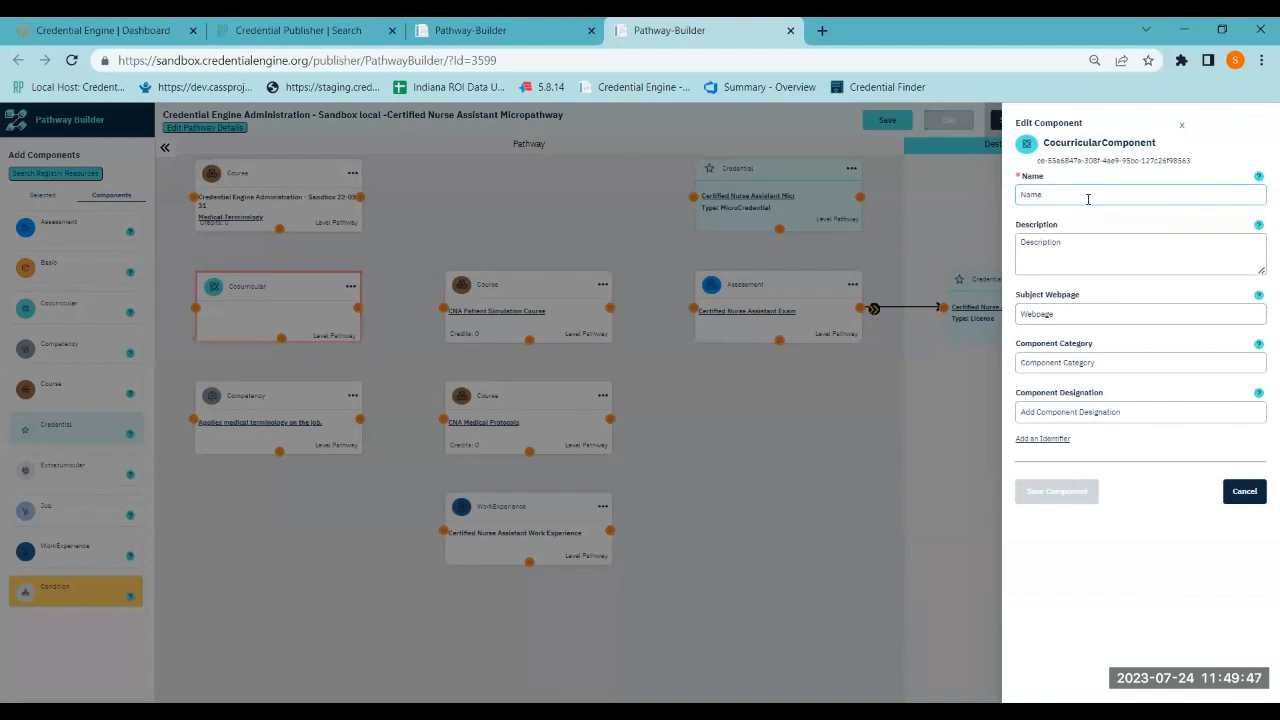
left_click(1088, 198)
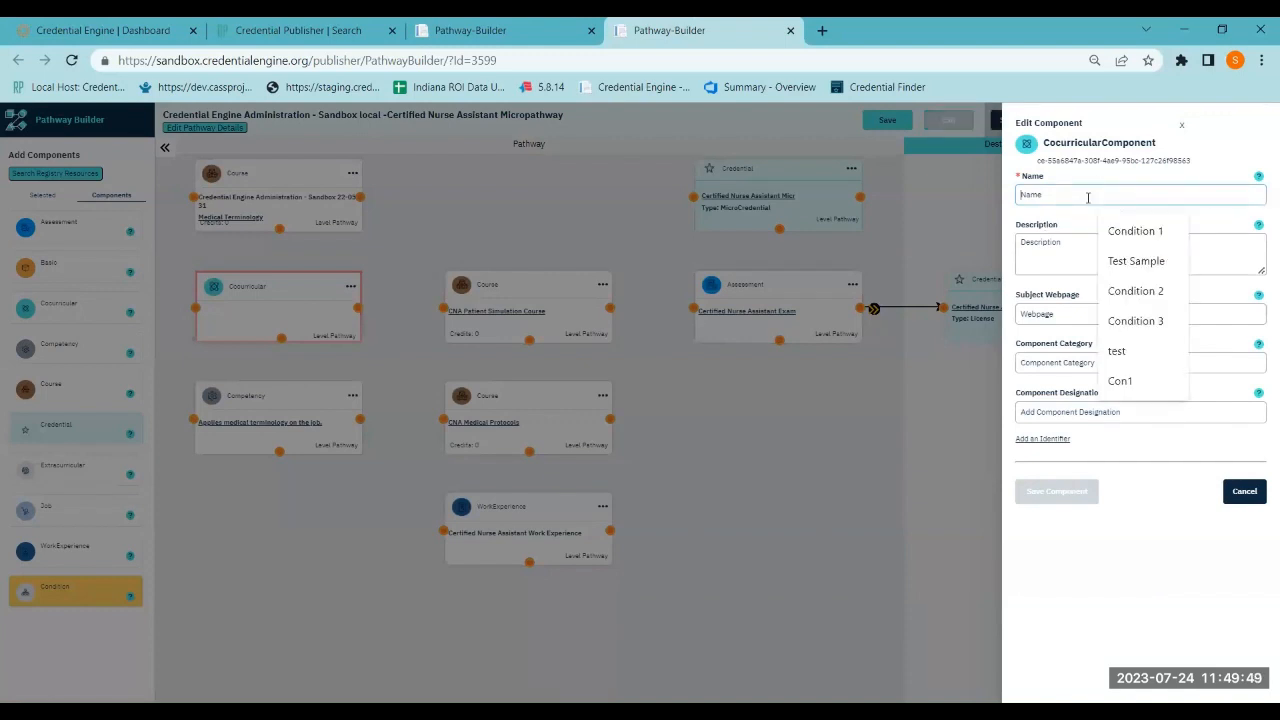
type("Nursing Expo")
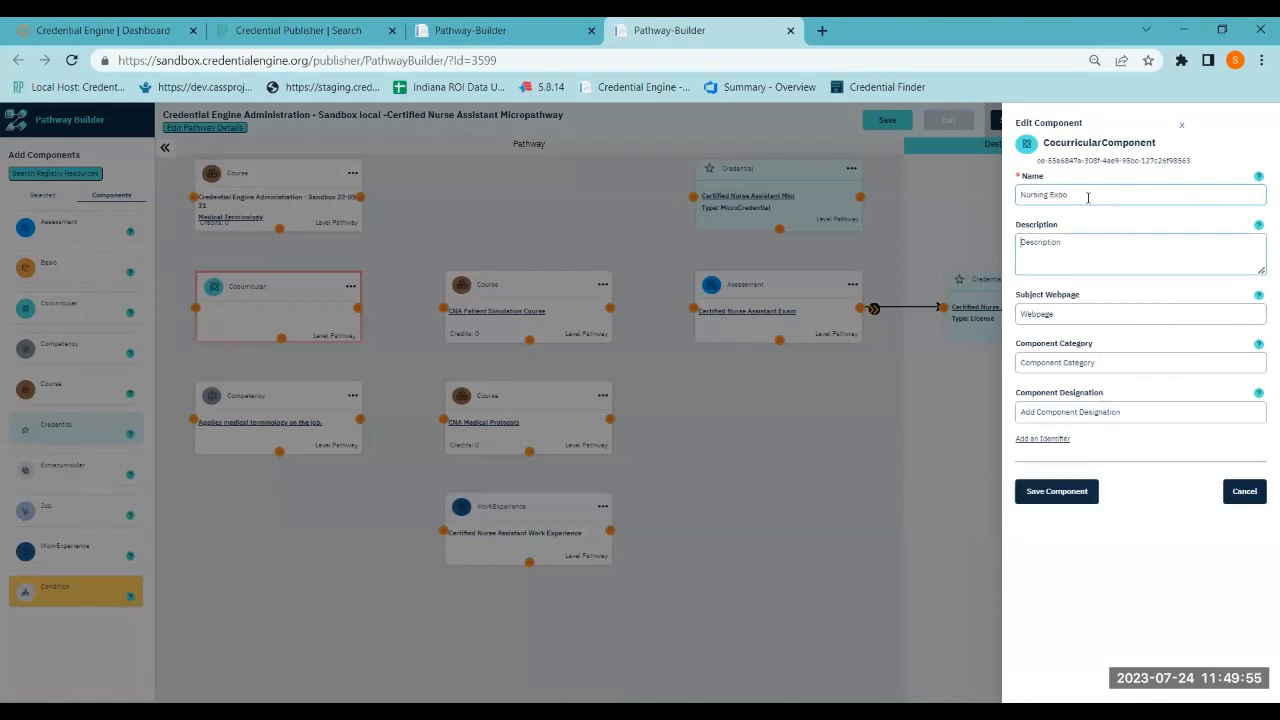
type("Participate with the nursing expo")
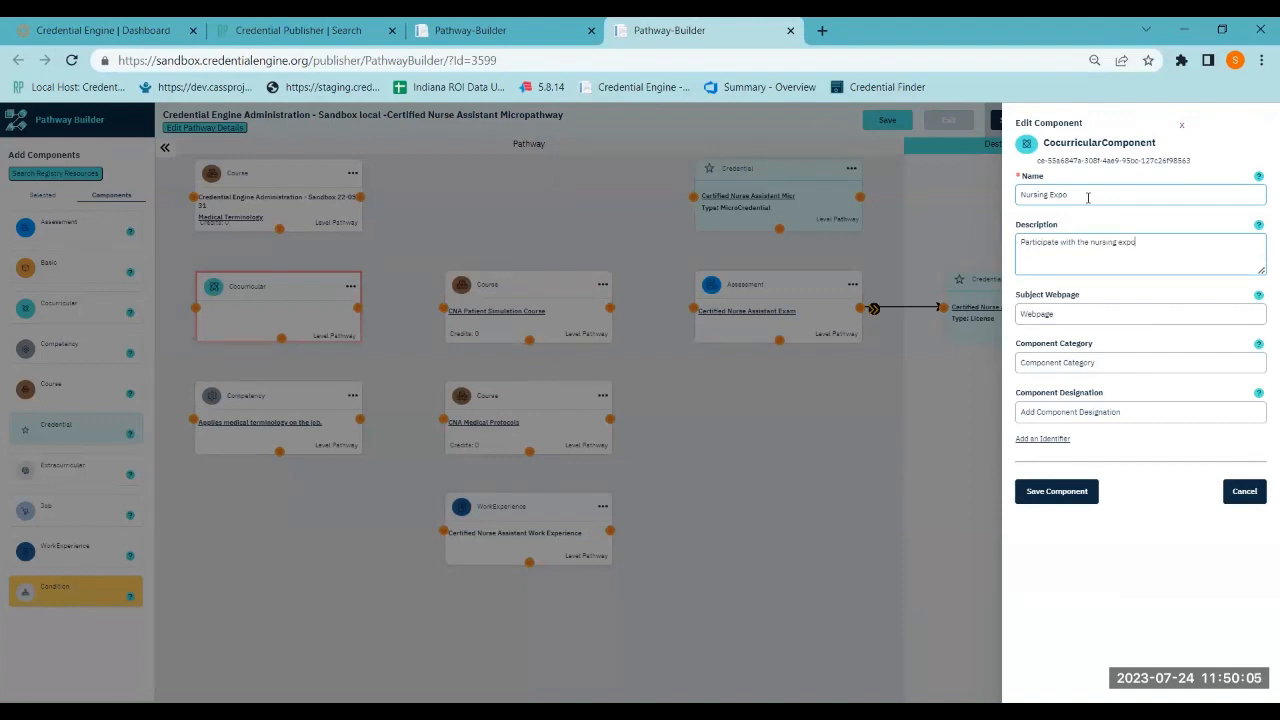
Set the Cocurricular component's category to "Work- Based Learning"
left_click(1169, 355)
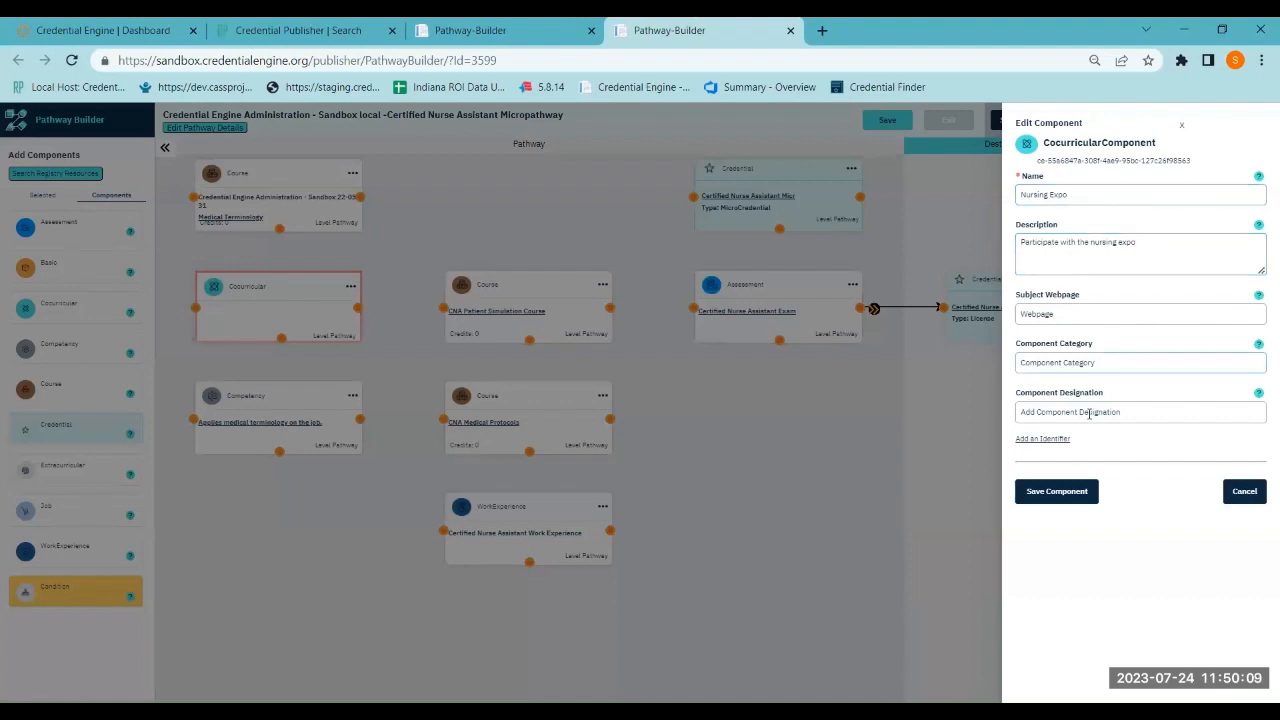
type("Work- Based Learnin")
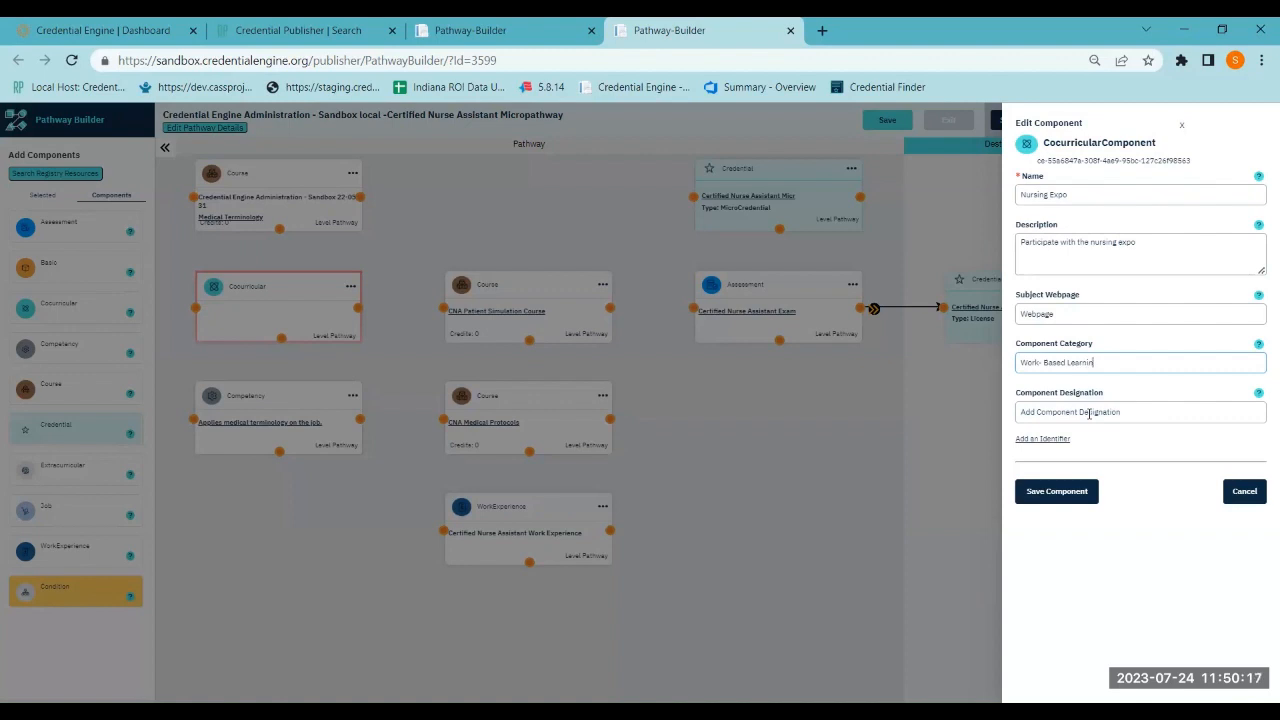
type("g")
Show the help texts for Component Category and Subject Webpage, and save the Nursing Expo component
left_click(1259, 344)
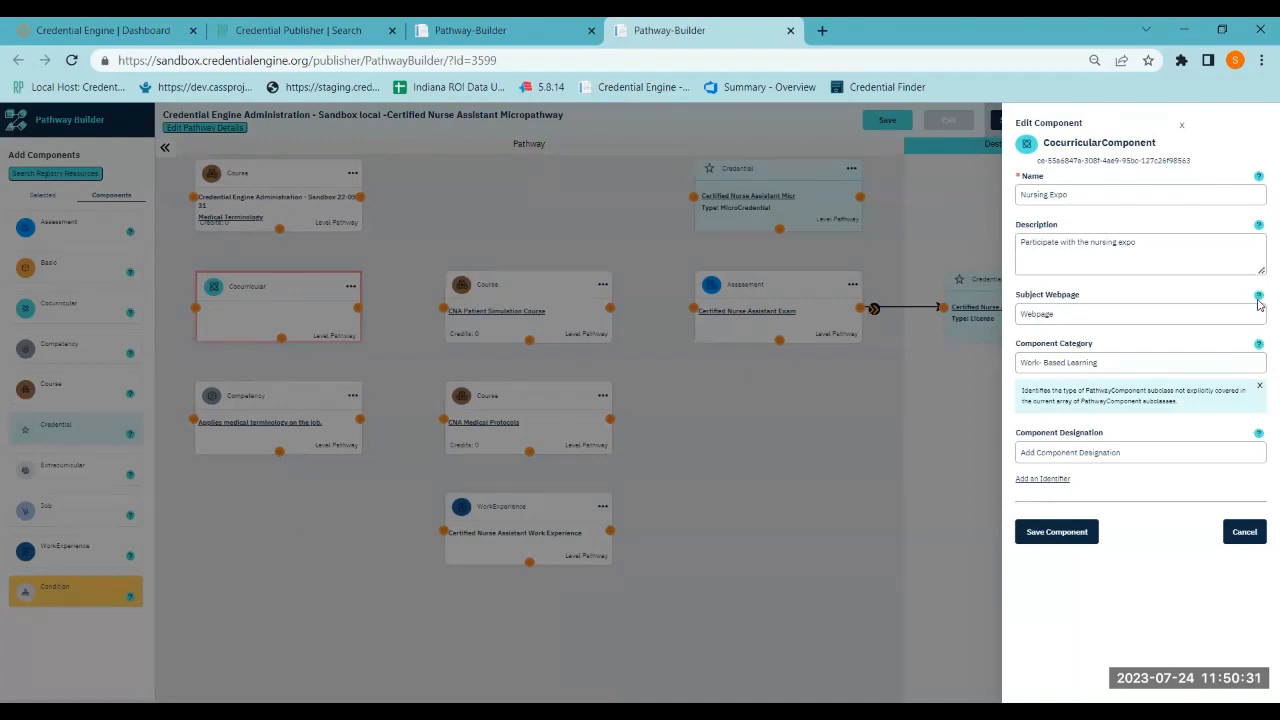
left_click(1259, 304)
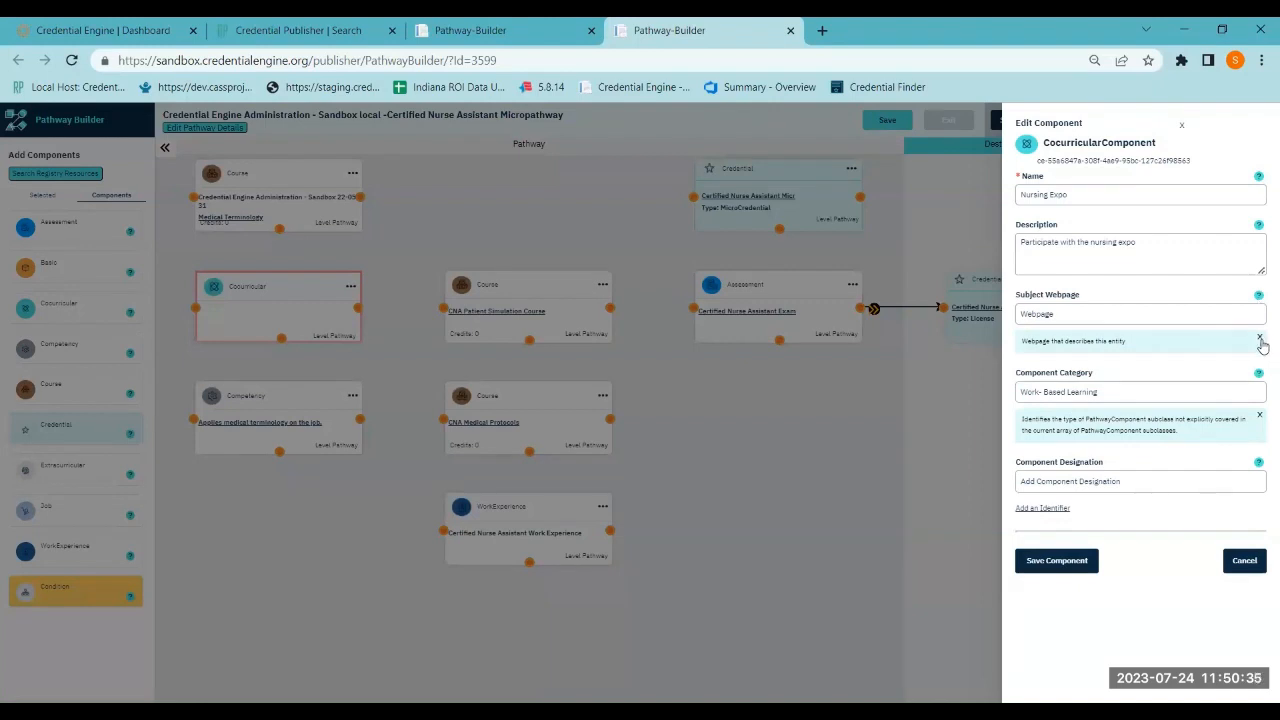
left_click(1260, 340)
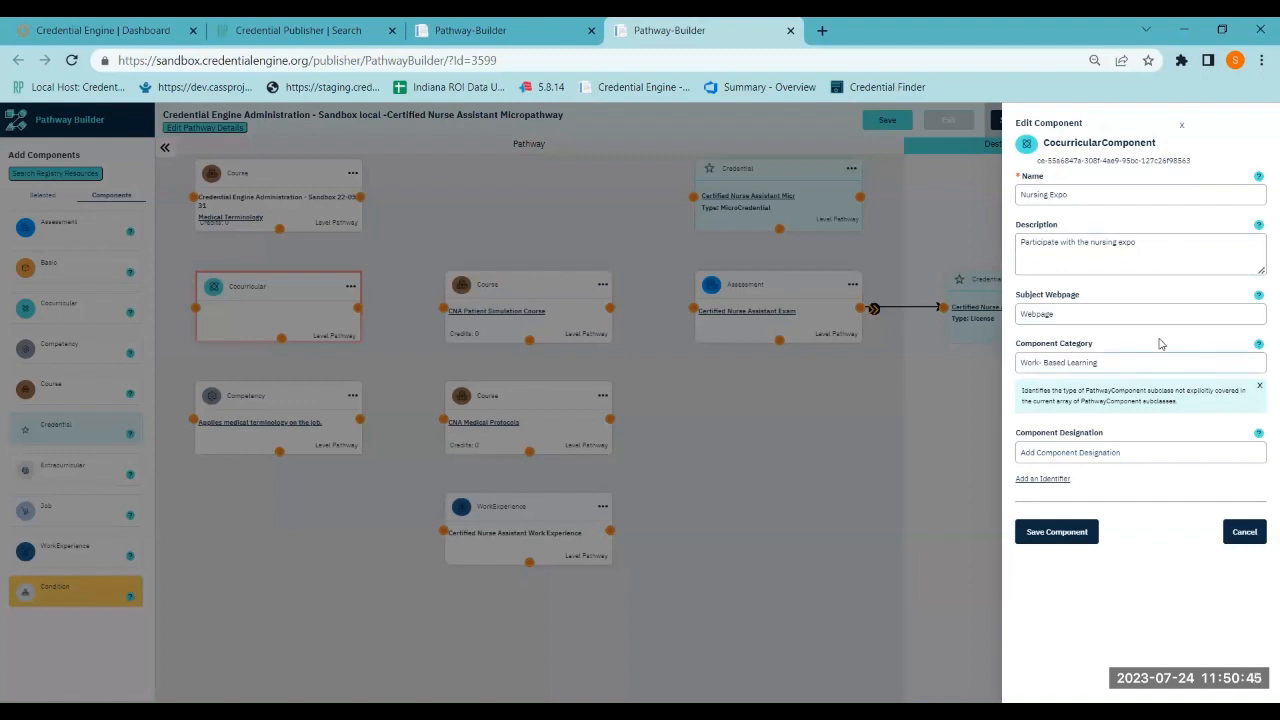
left_click(1053, 540)
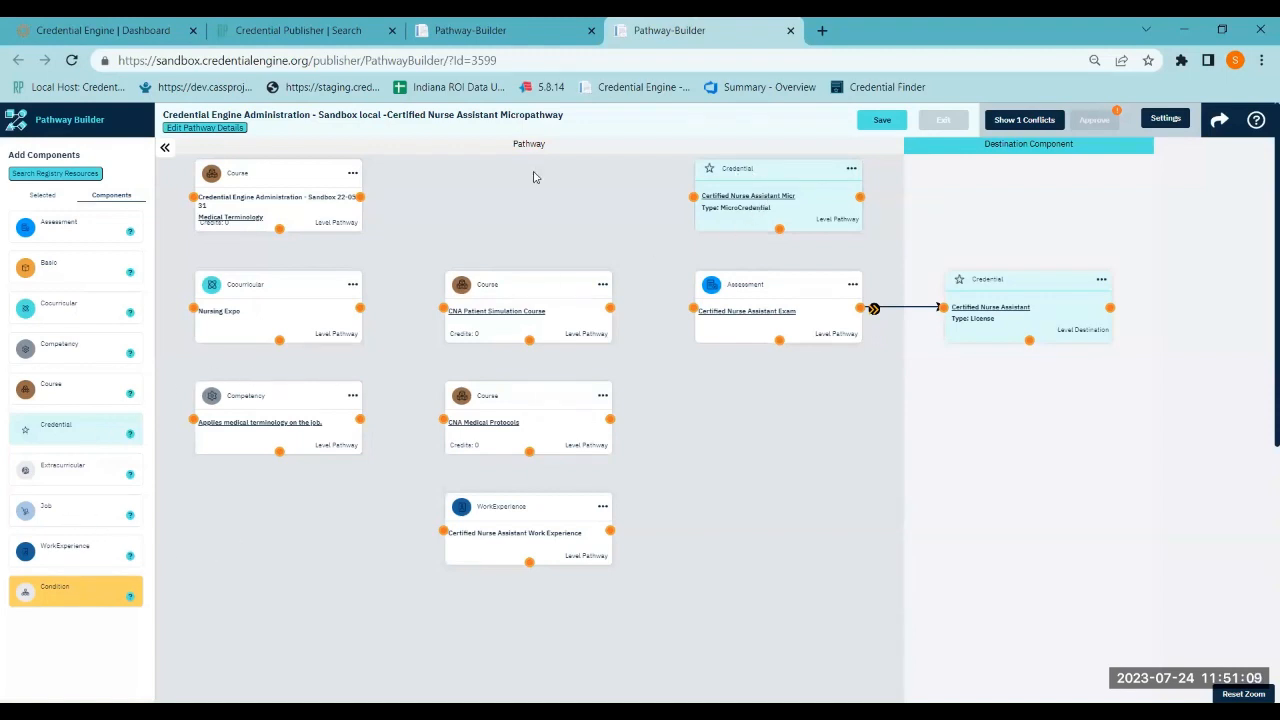
Add an Assessment component above CNA Patient Simulation Course, with the Micropathway credential placed above the Certified Nurse Assistant Exam
left_click_drag(783, 177, 533, 177)
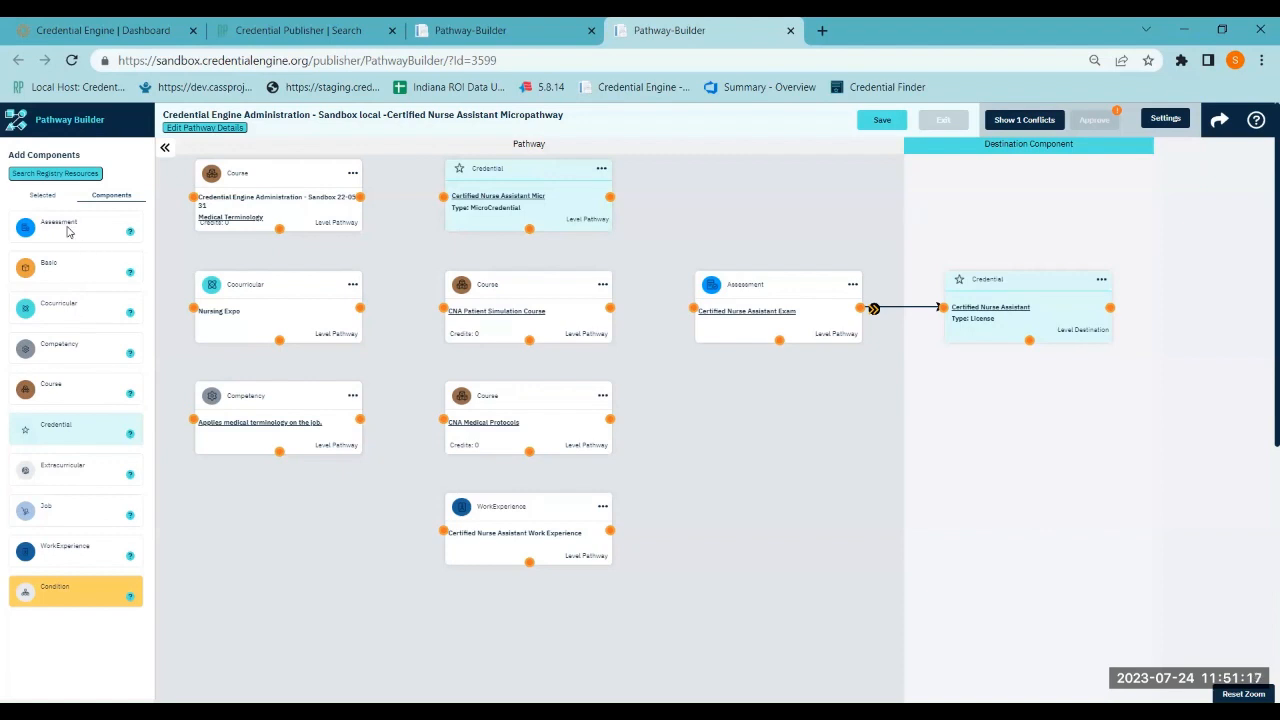
left_click_drag(68, 230, 437, 196)
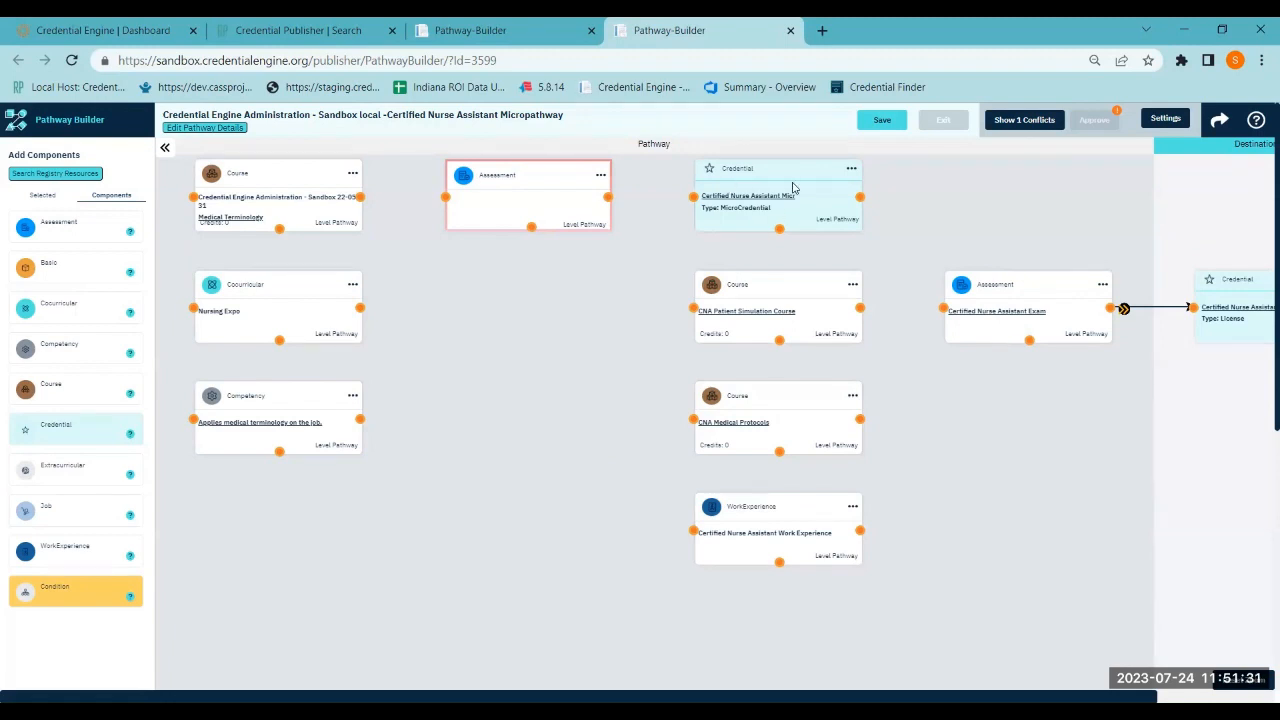
left_click_drag(787, 177, 1032, 188)
left_click_drag(561, 182, 755, 187)
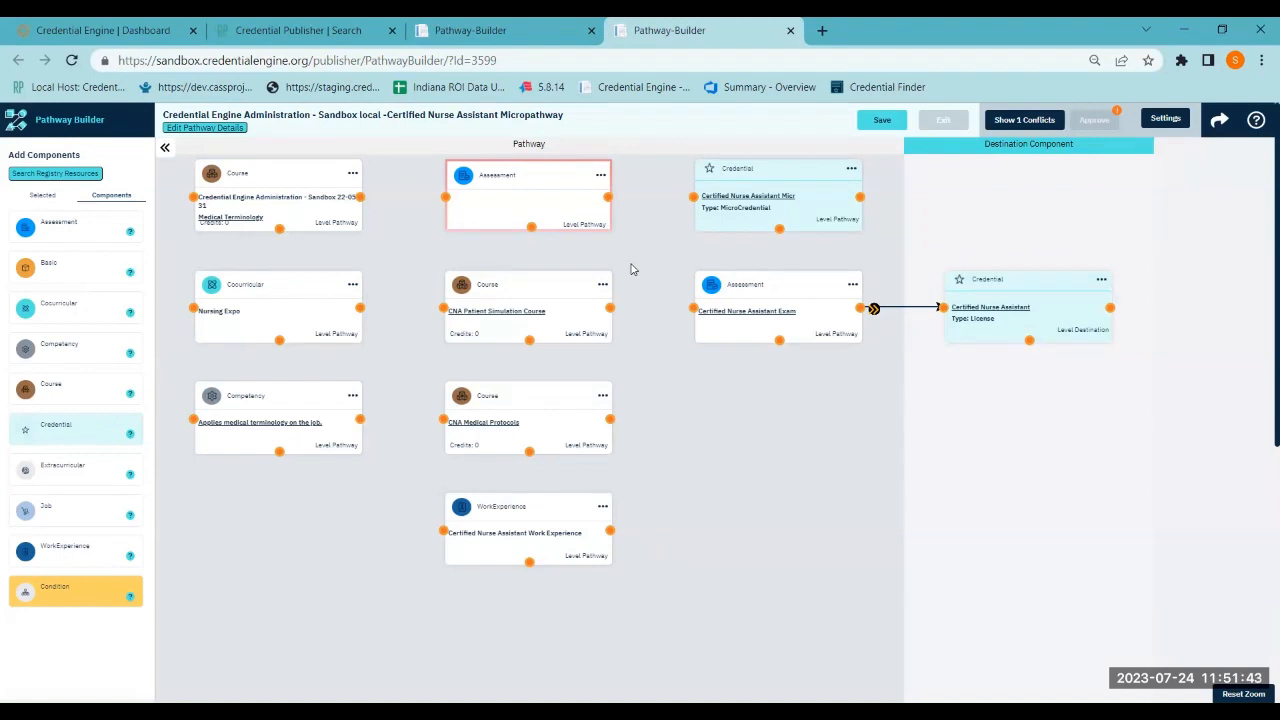
Edit the new Assessment component, enable creating a registry resource, and name it "Medical Terminology"
left_click(598, 180)
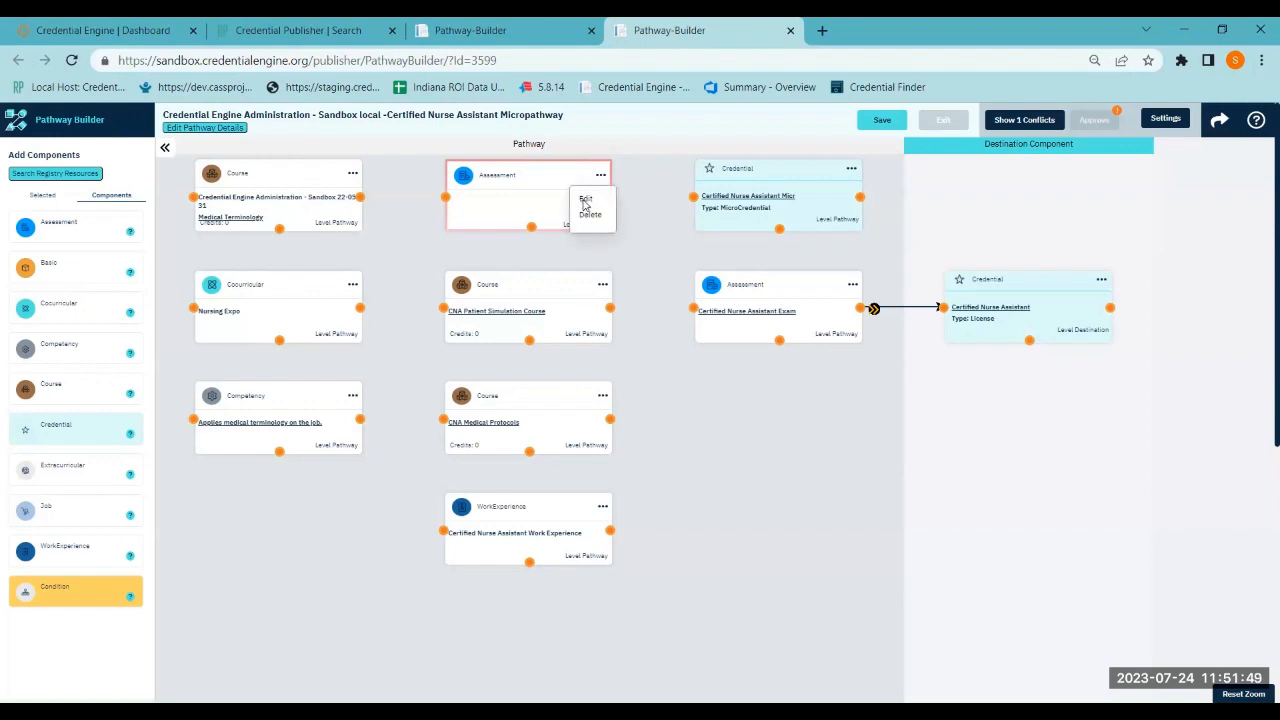
left_click(586, 199)
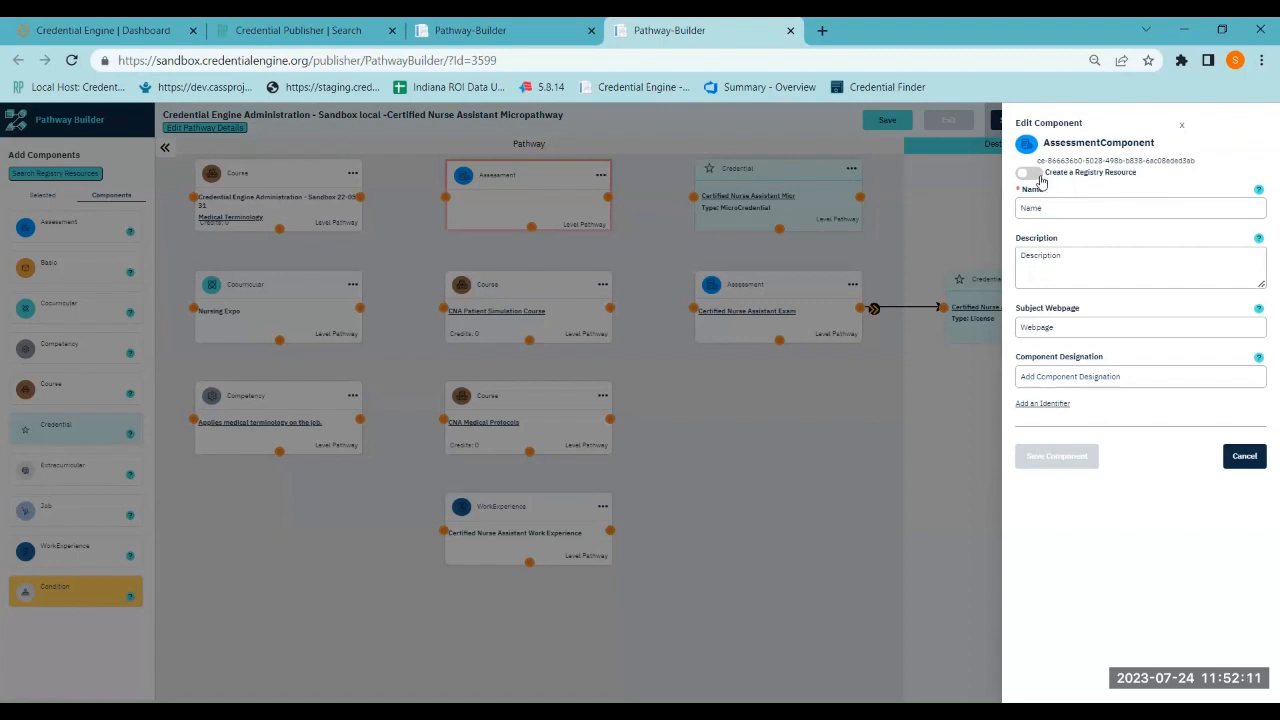
left_click(1030, 174)
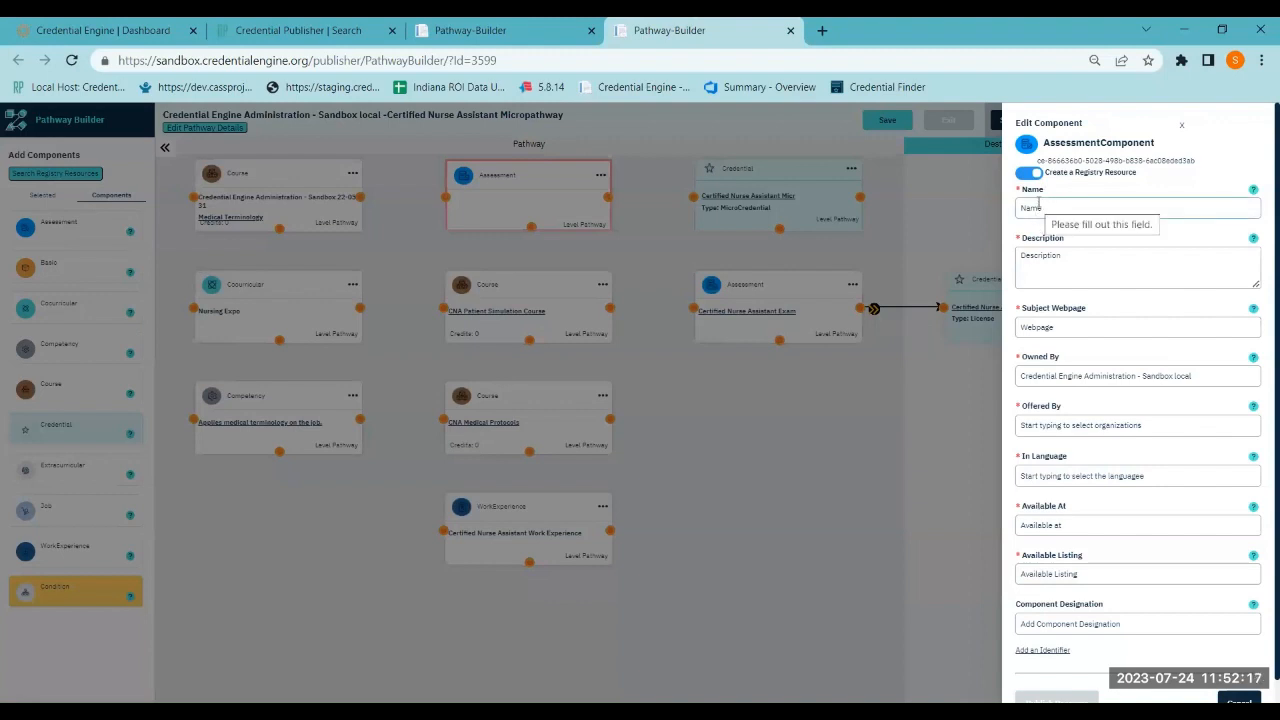
left_click(1038, 207)
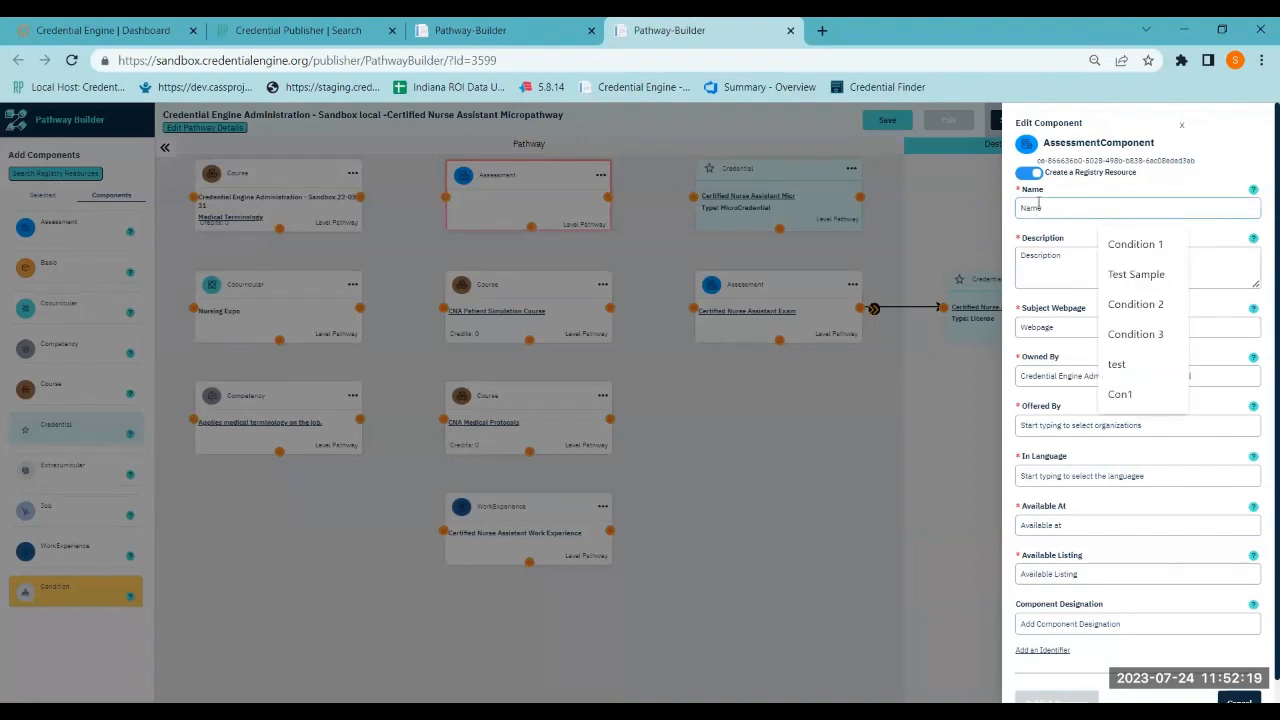
left_click(1075, 195)
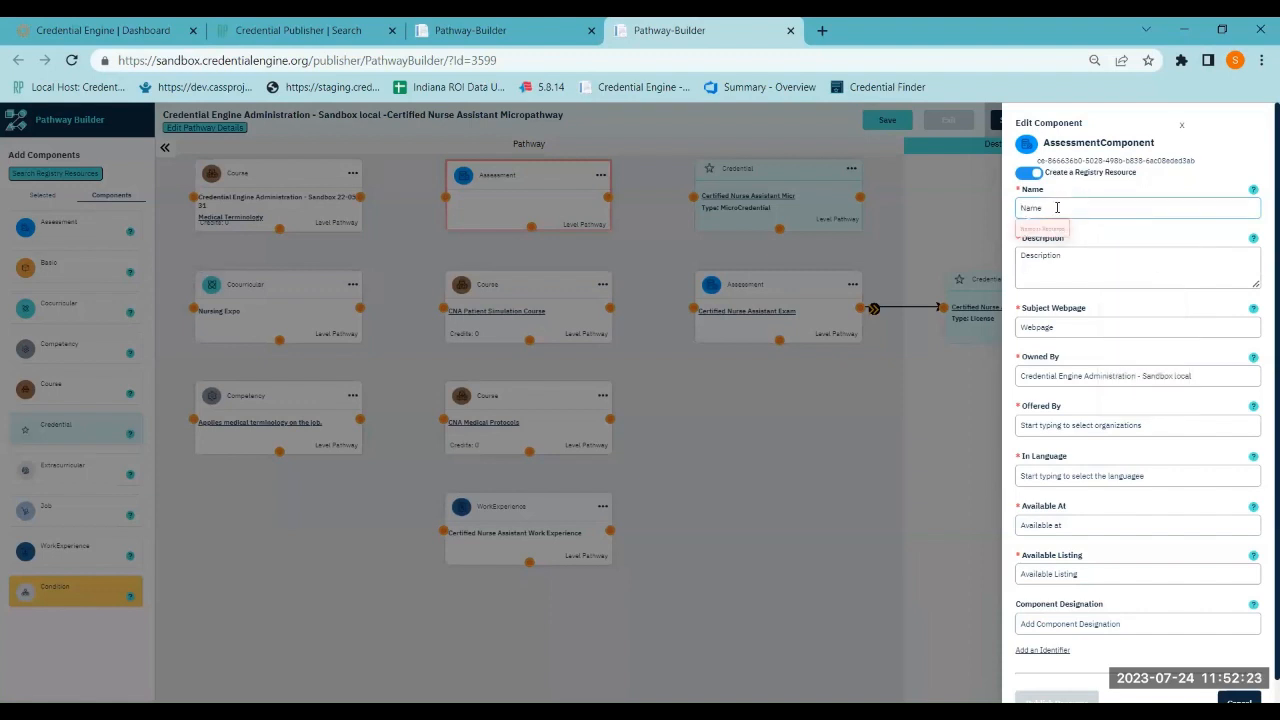
left_click(1057, 207)
type("Medical")
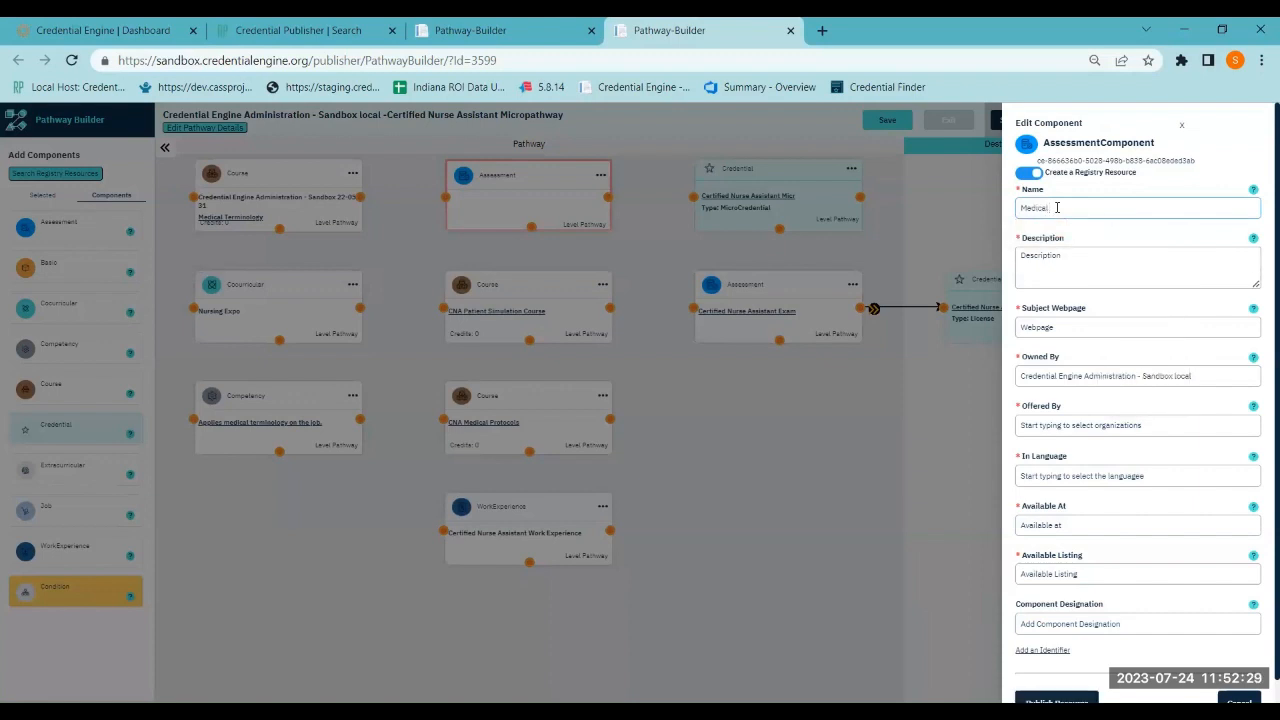
type(" Terminology")
Enter "Assess medical terminology compoetency" as the Assessment component's description
left_click(1071, 256)
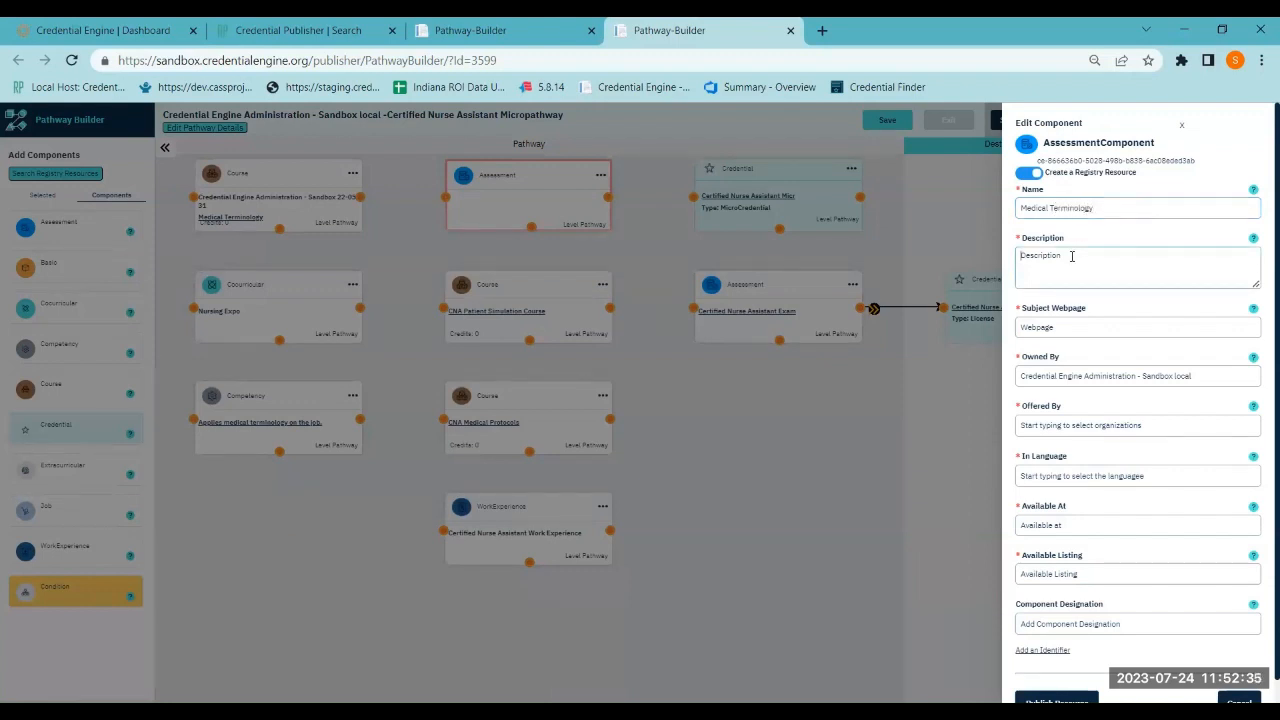
type("As")
type("sess medic")
type("al re")
type(" term")
type("inology")
type(" compo")
type("etency")
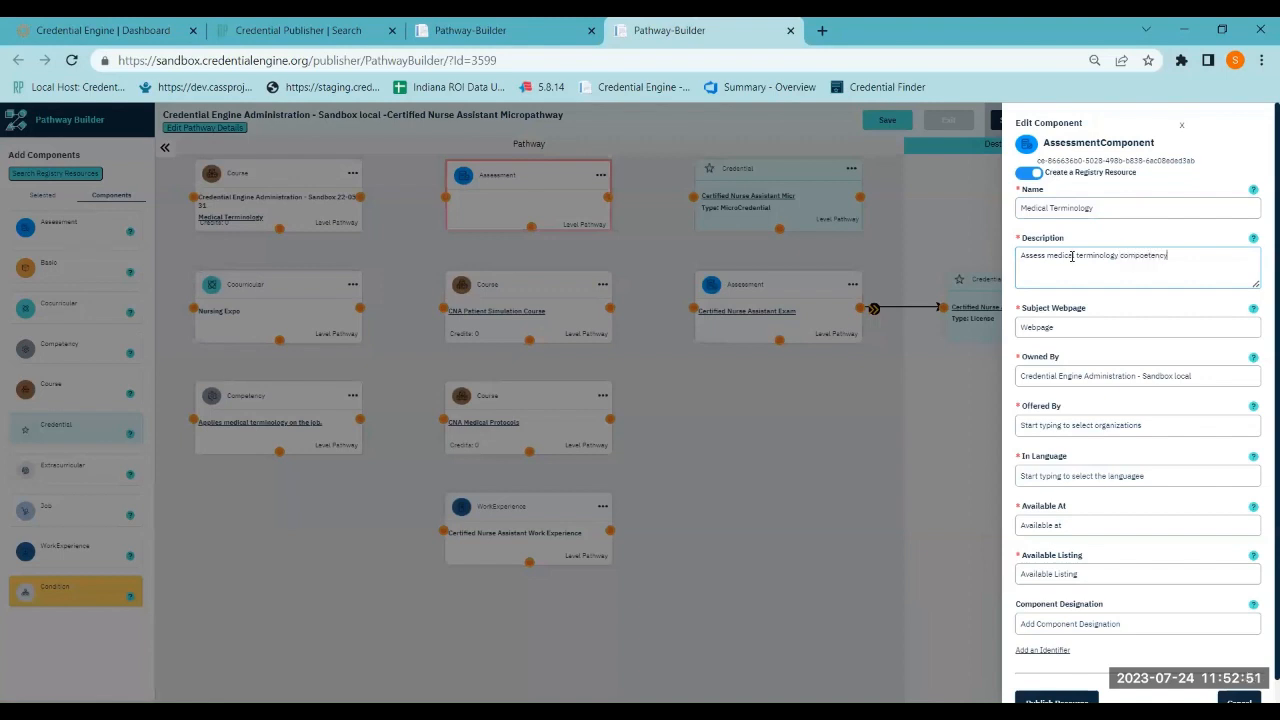
scroll(1155, 283, "down", 1)
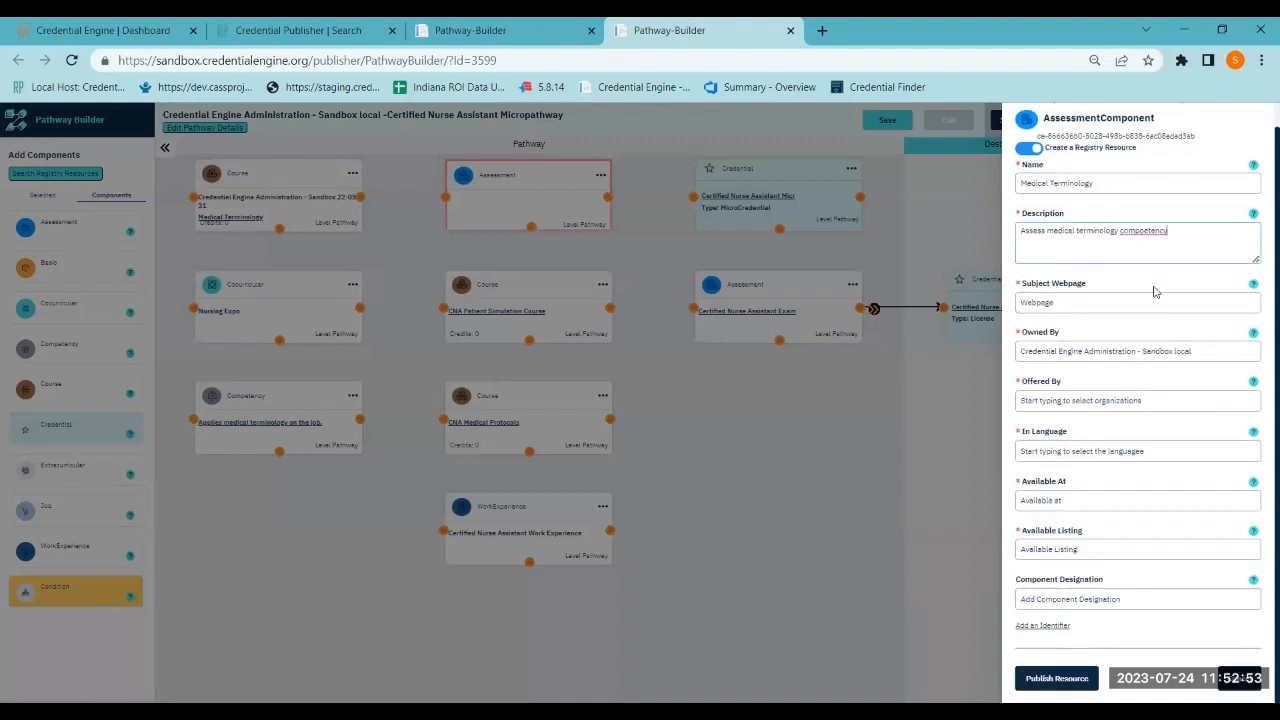
left_click(1104, 305)
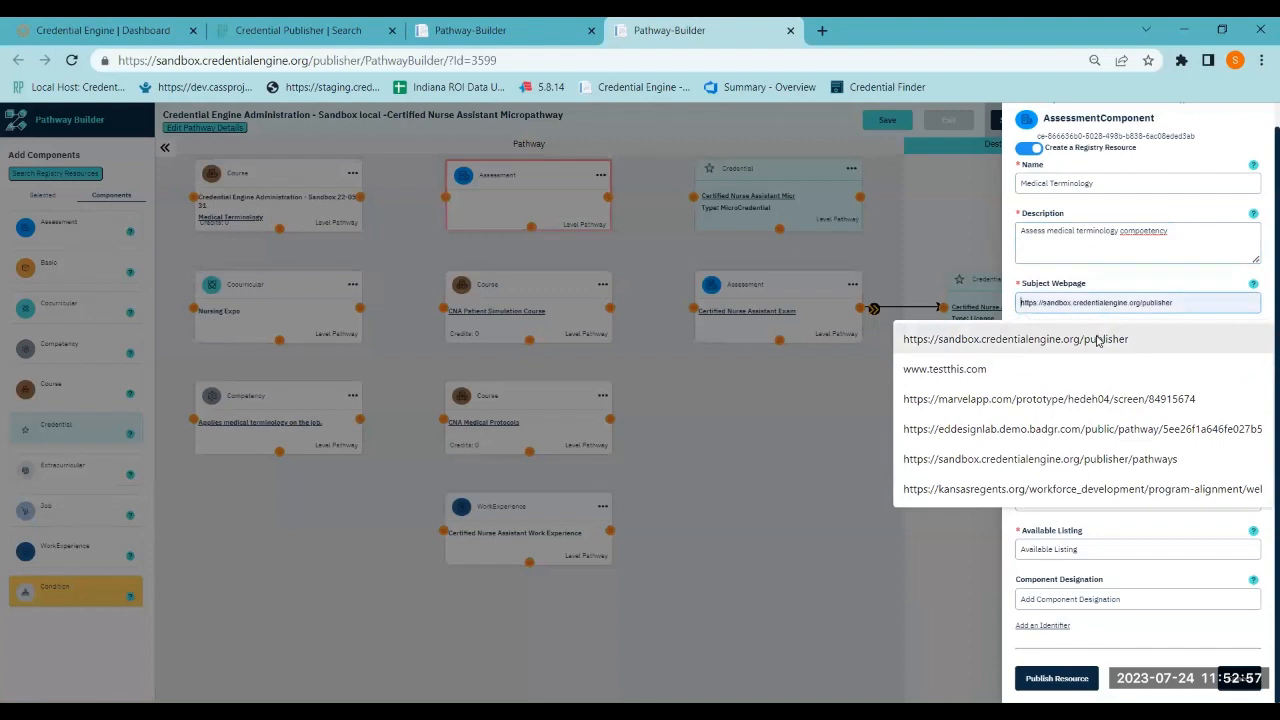
left_click(1100, 340)
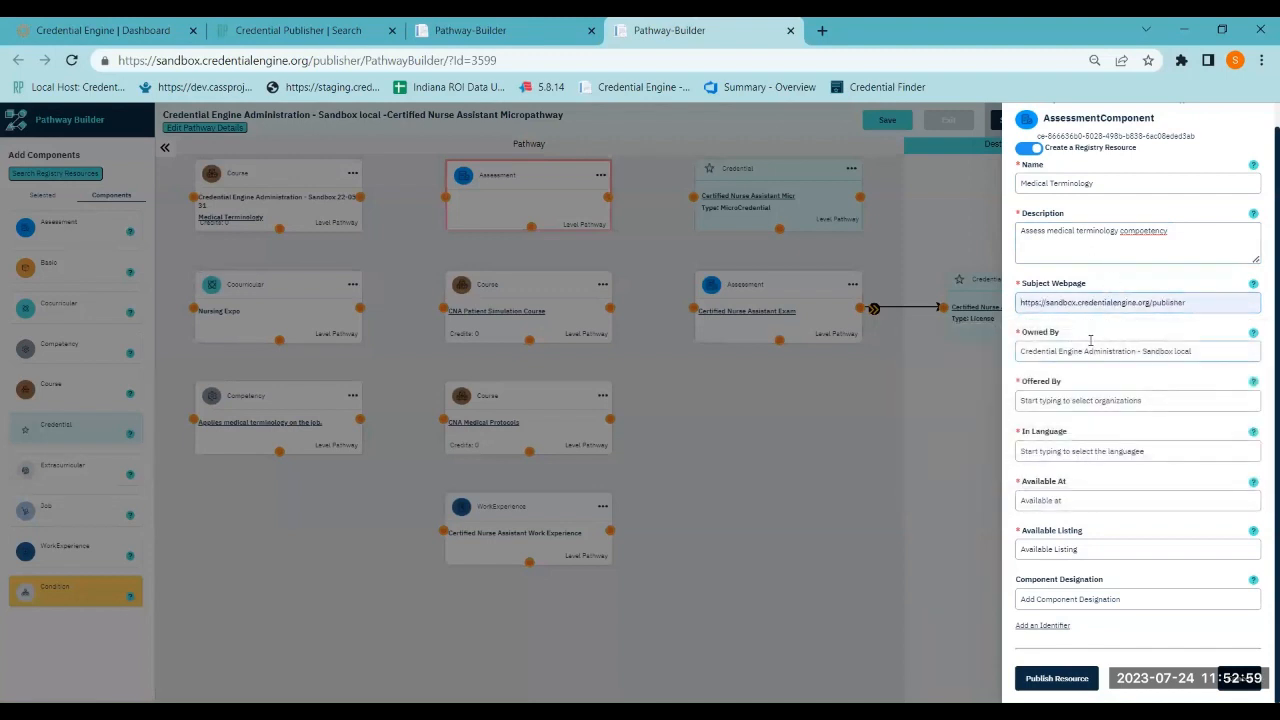
Choose English (United States) (en-US) as the Assessment's language
left_click(1075, 448)
type("Eng")
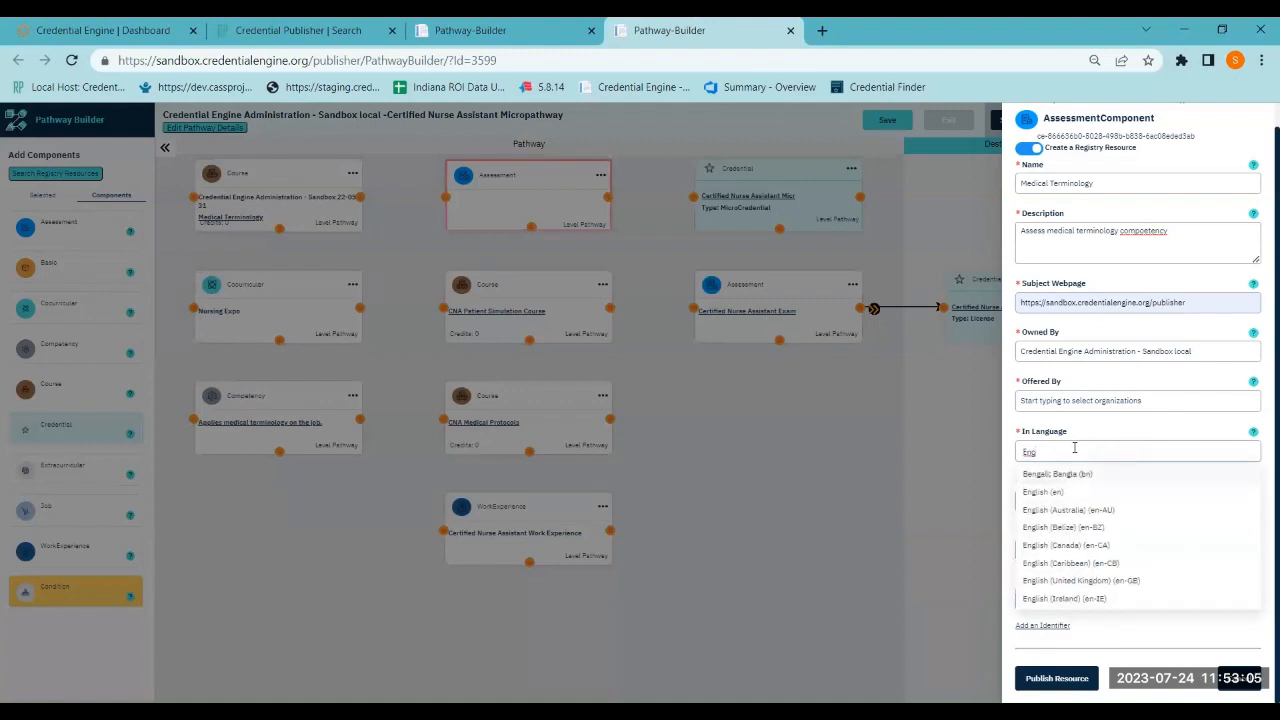
scroll(1107, 562, "down", 2)
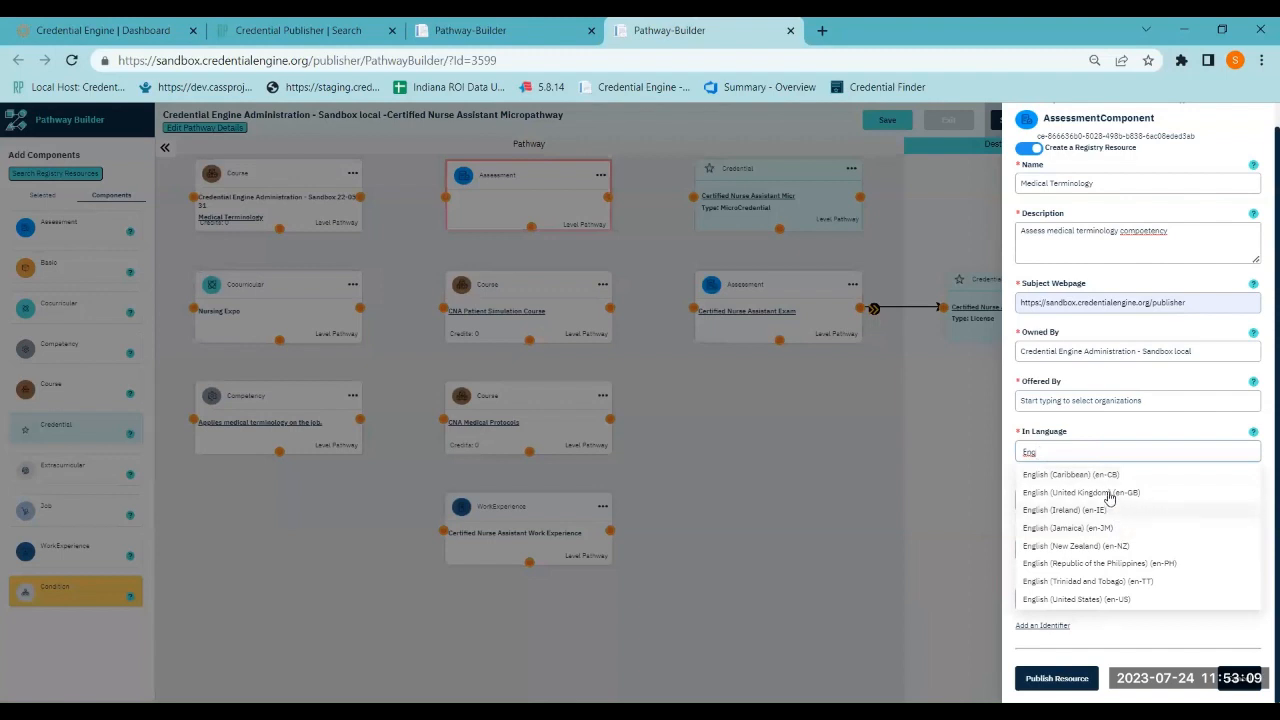
type("lis")
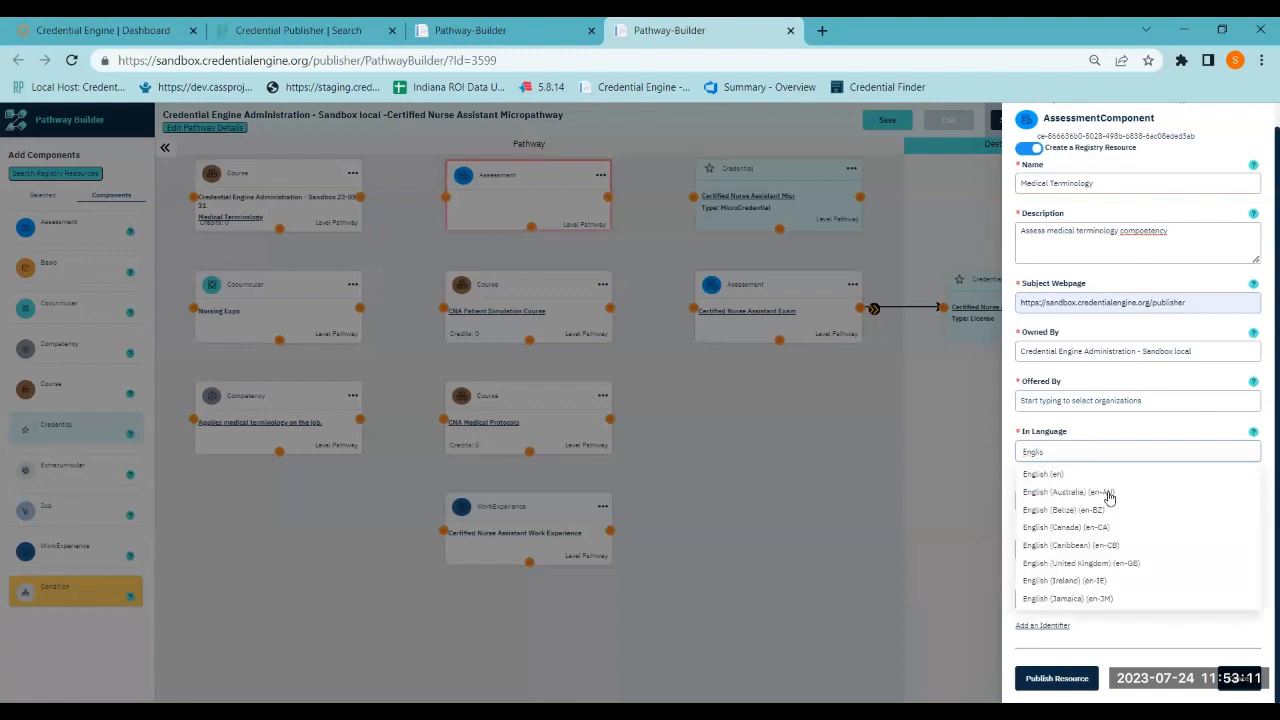
scroll(1108, 550, "down", 1)
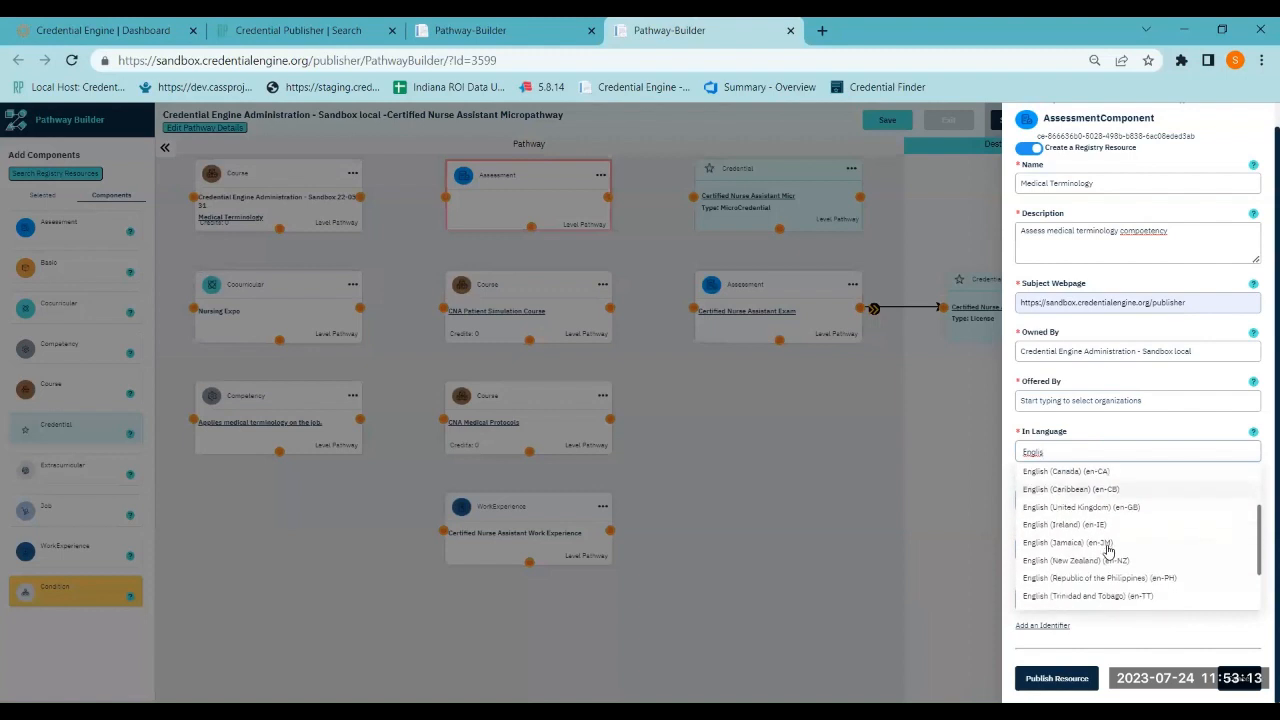
scroll(1108, 550, "down", 1)
left_click(1100, 562)
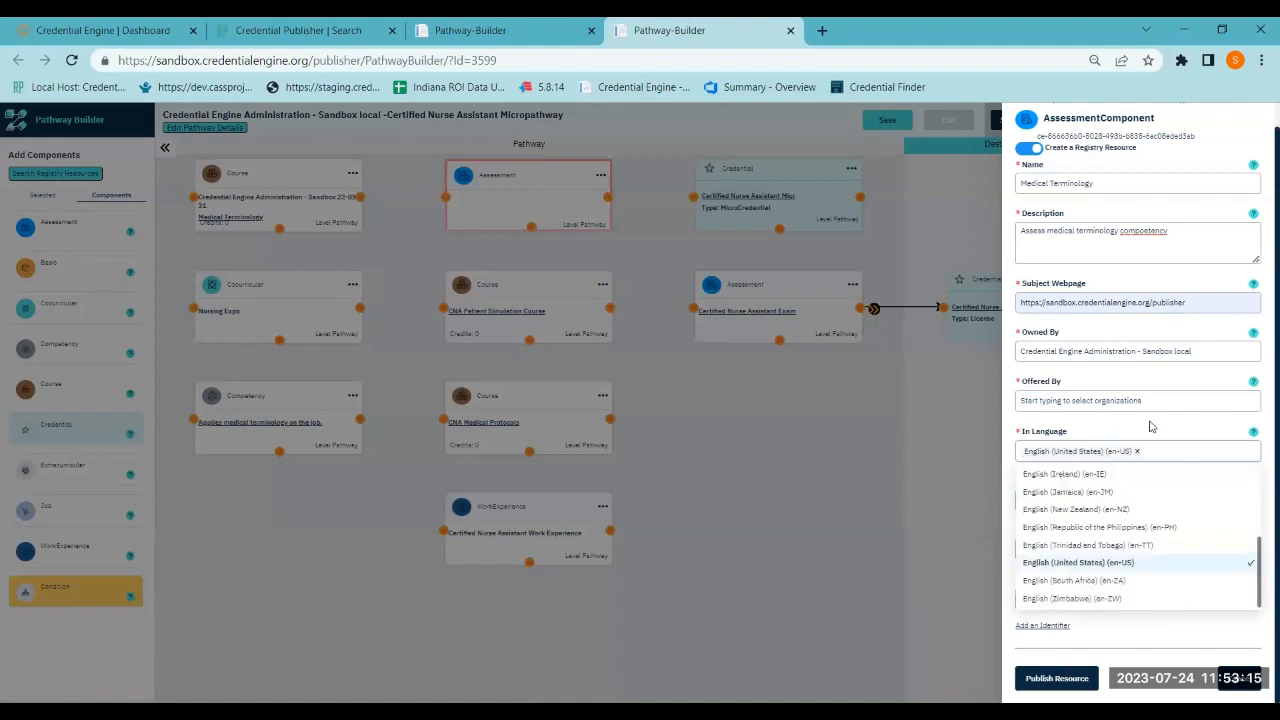
left_click(1147, 428)
left_click(1060, 499)
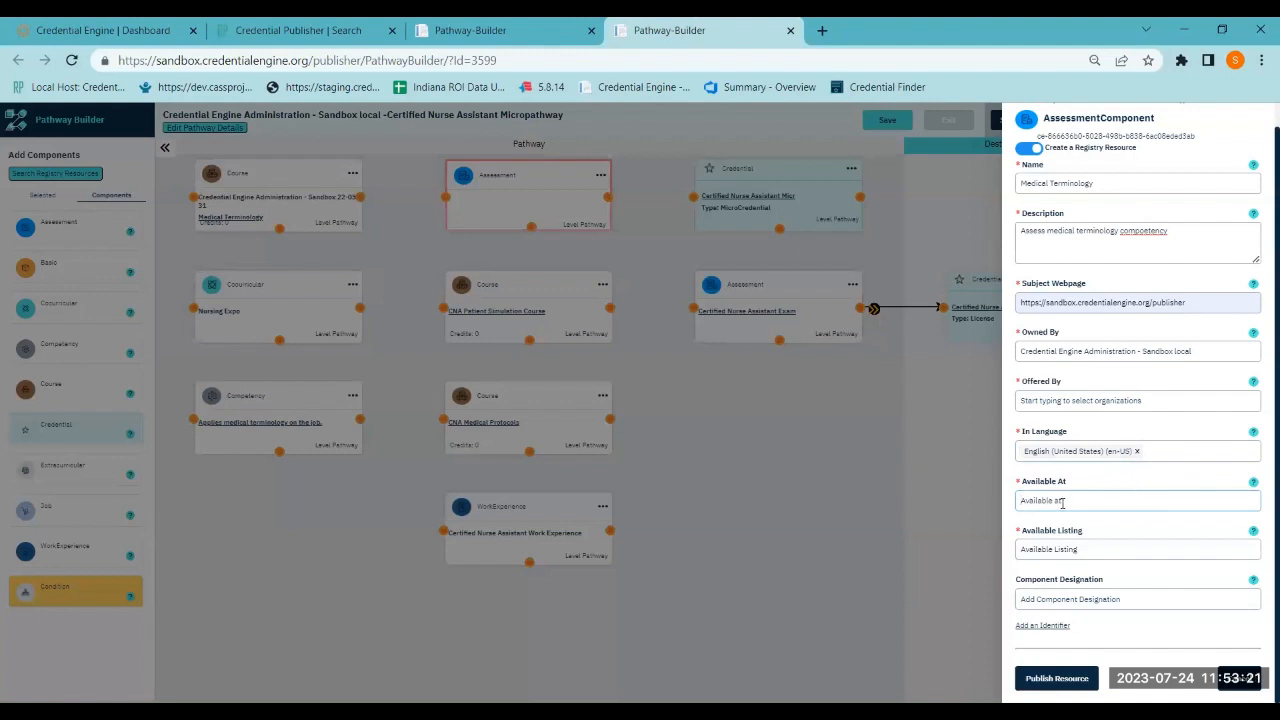
left_click_drag(1210, 302, 1013, 311)
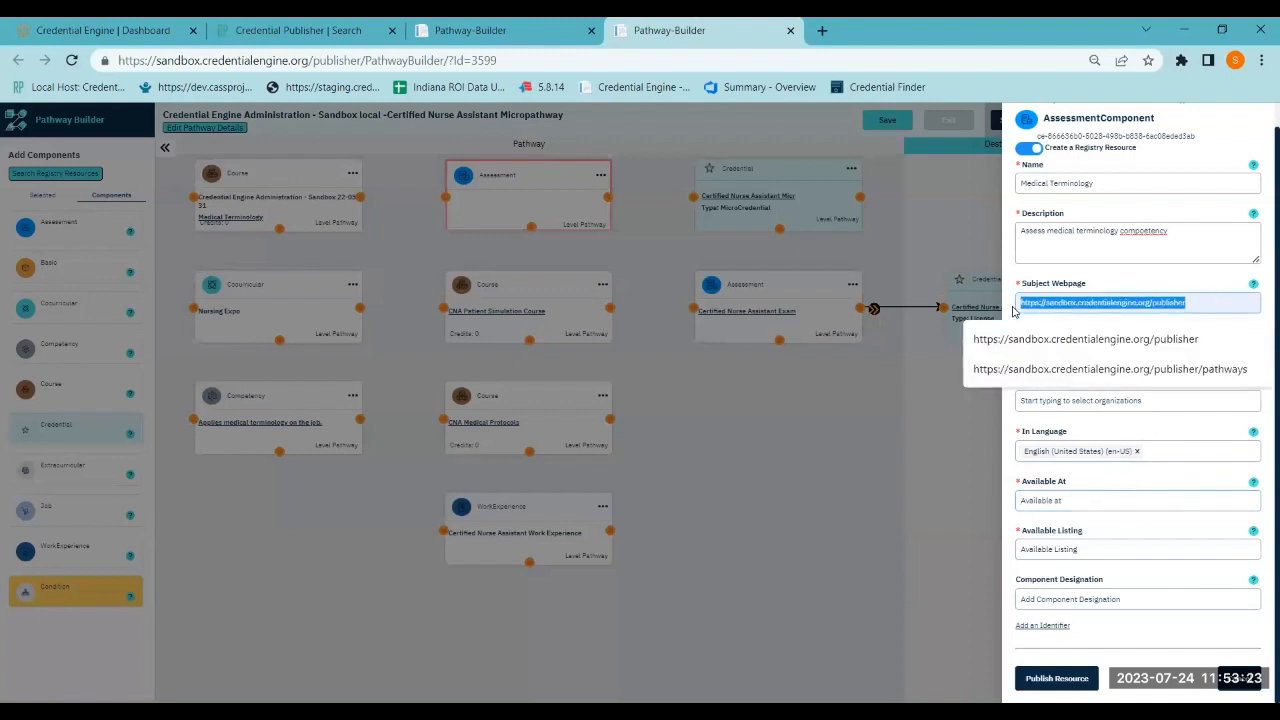
type("https://sandbox.credentialengine.org/publisher")
left_click(1036, 496)
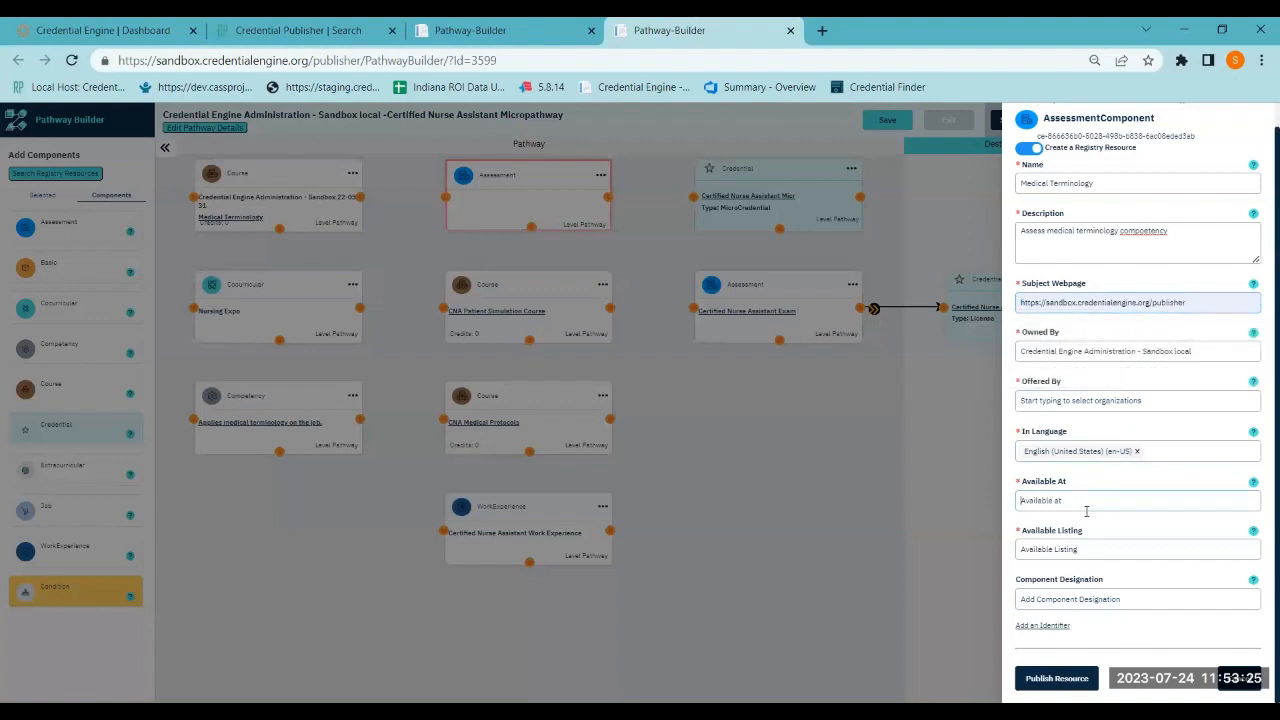
key("ctrl+v")
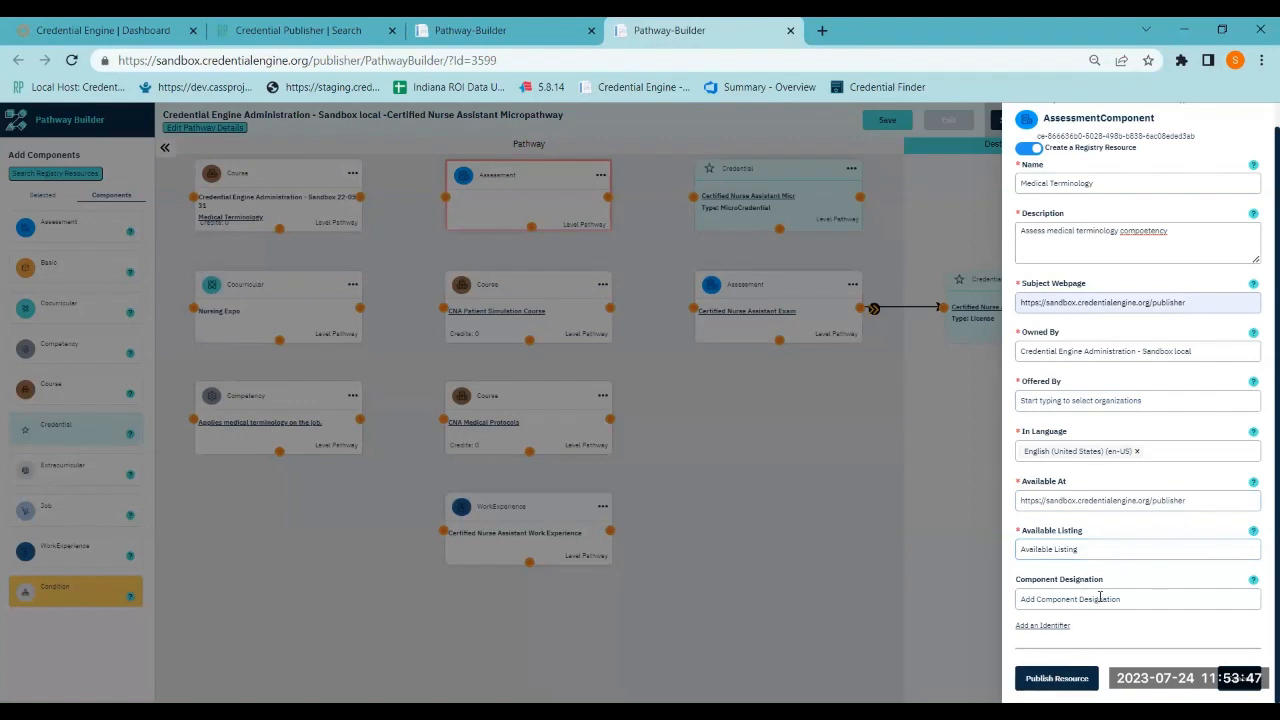
Check the Available At help text, then publish the Medical Terminology assessment as a registry resource and save the component
left_click(1256, 489)
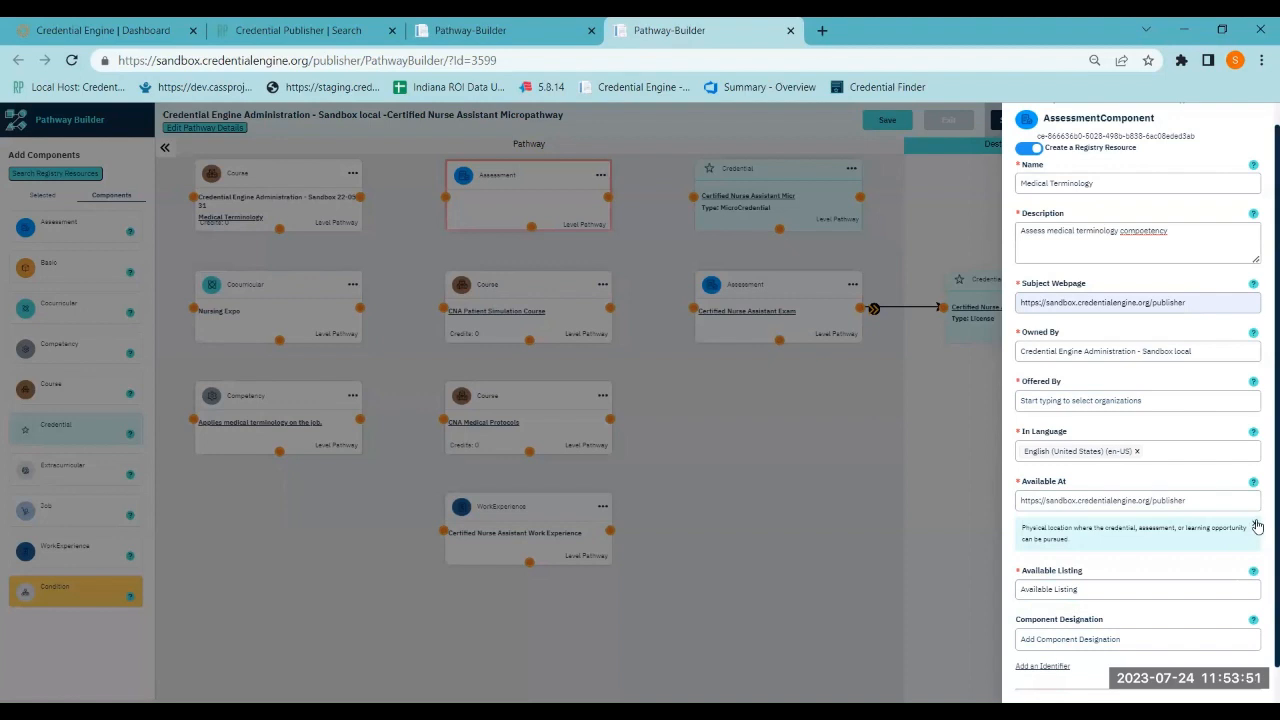
left_click(1252, 523)
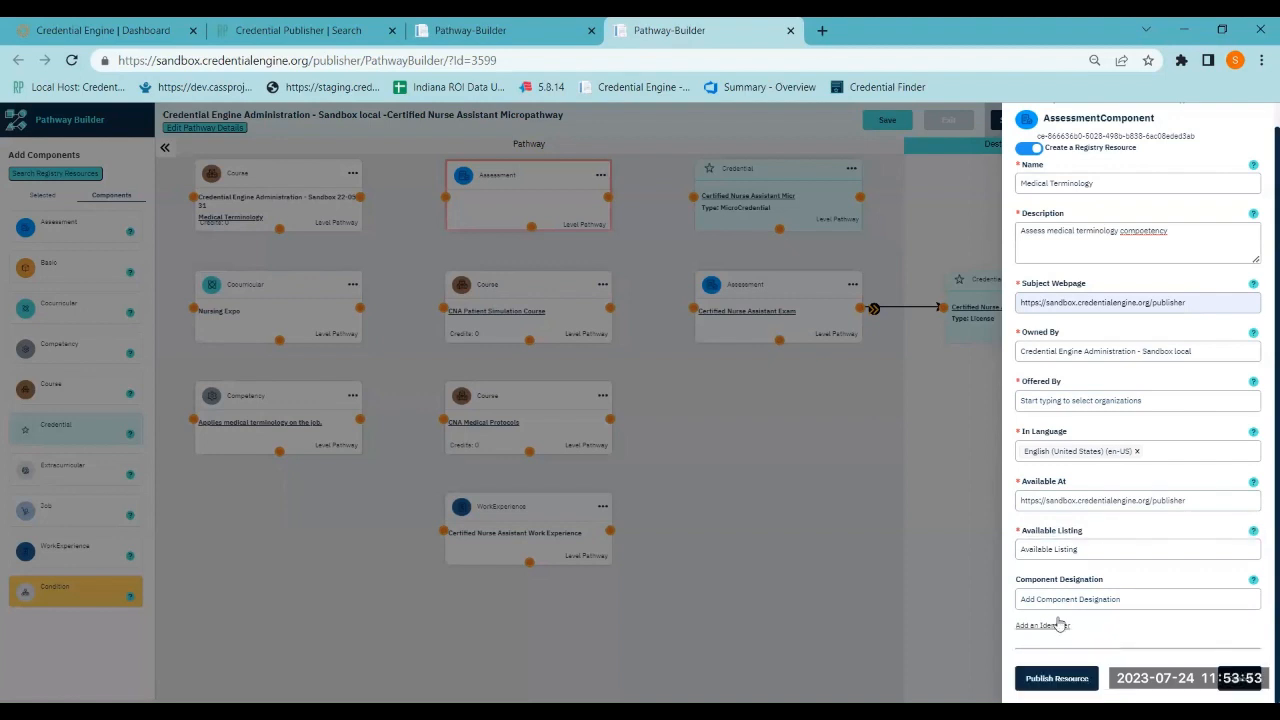
left_click(1056, 679)
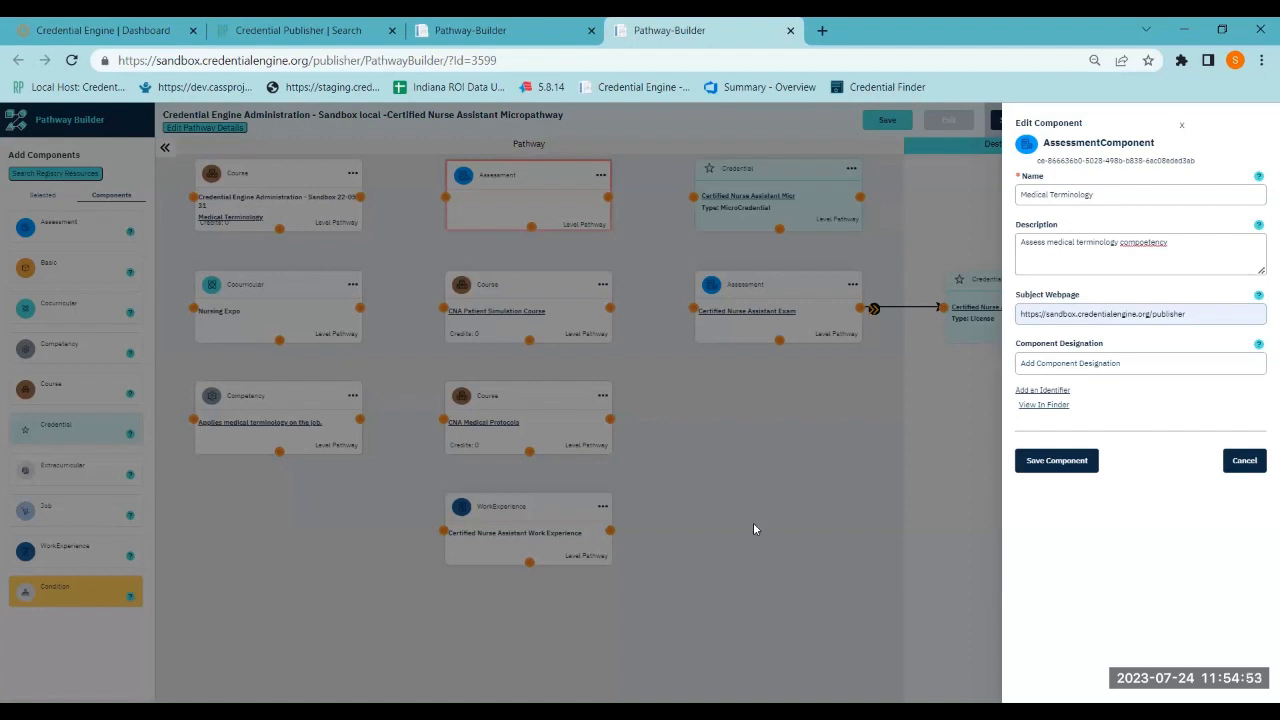
left_click(1072, 463)
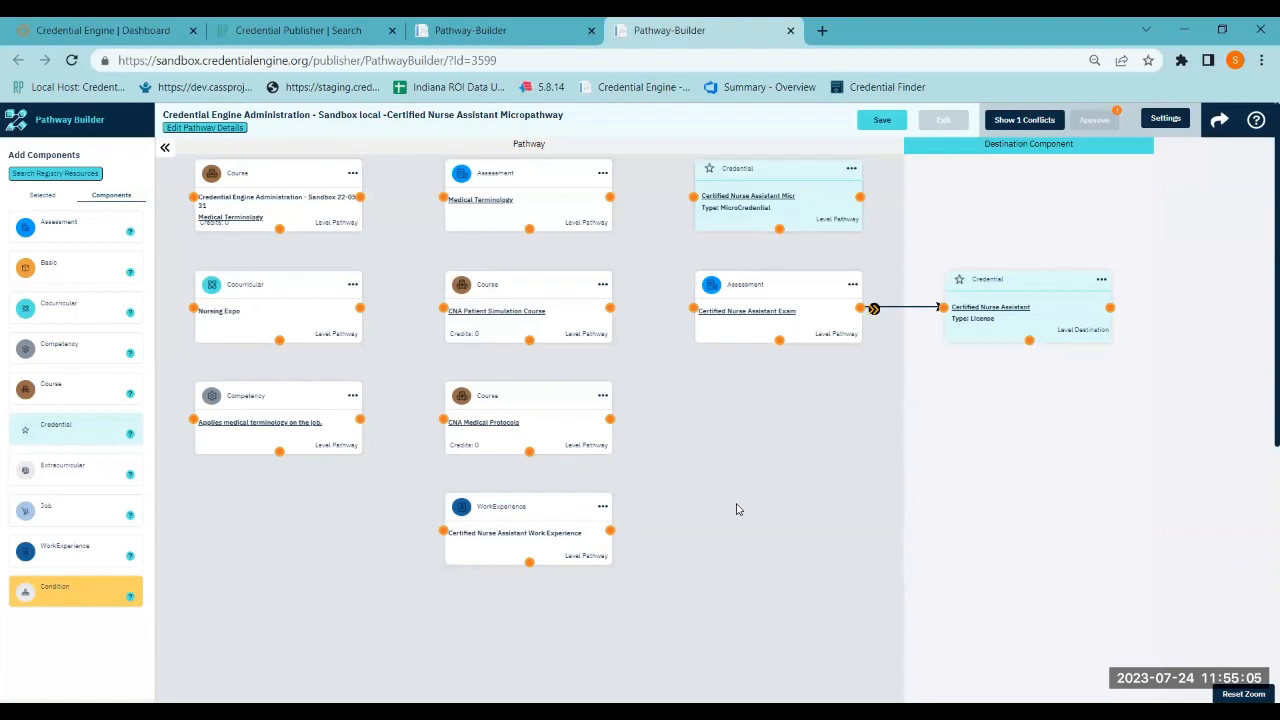
View the published Medical Terminology assessment in Credential Finder and return to Pathway Builder
left_click(494, 203)
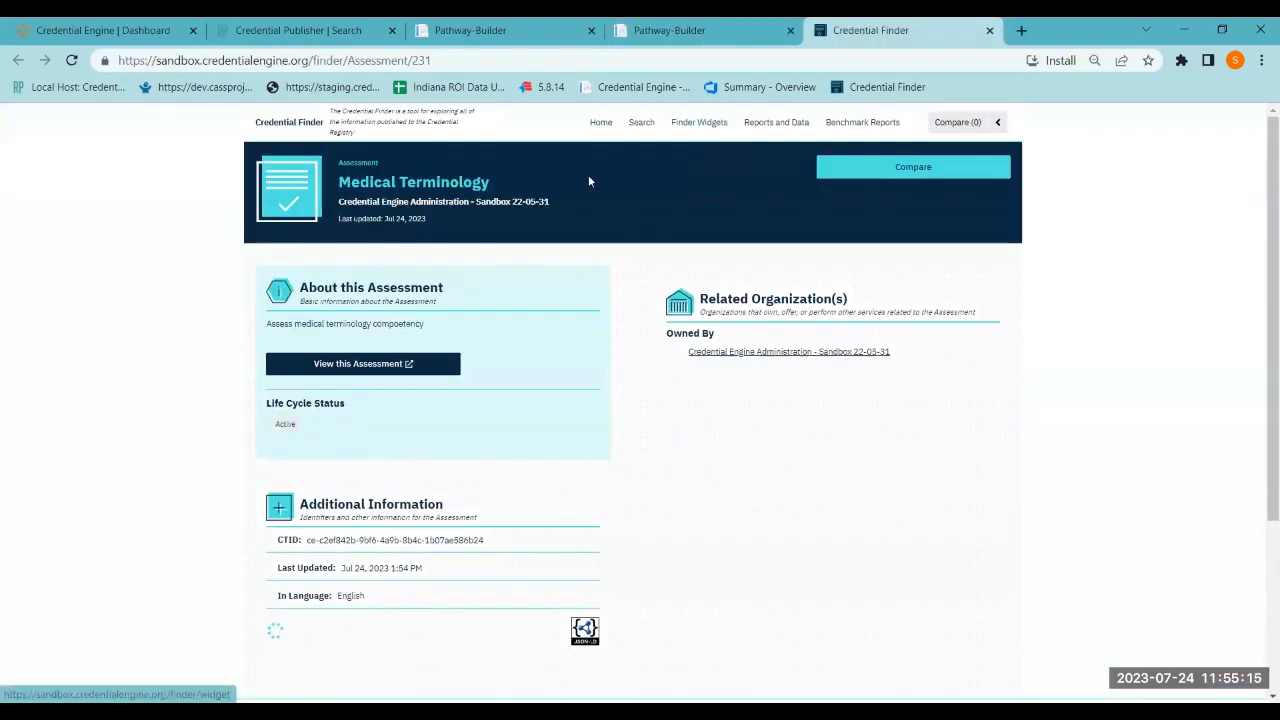
left_click(692, 26)
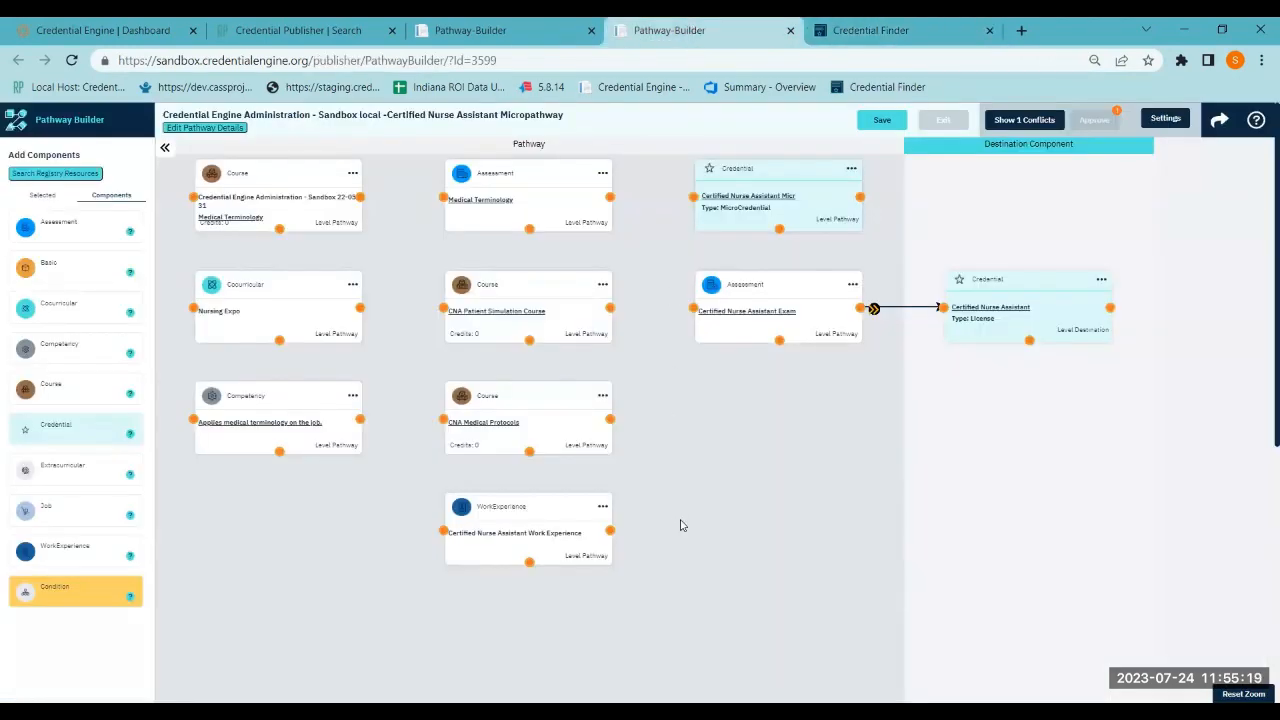
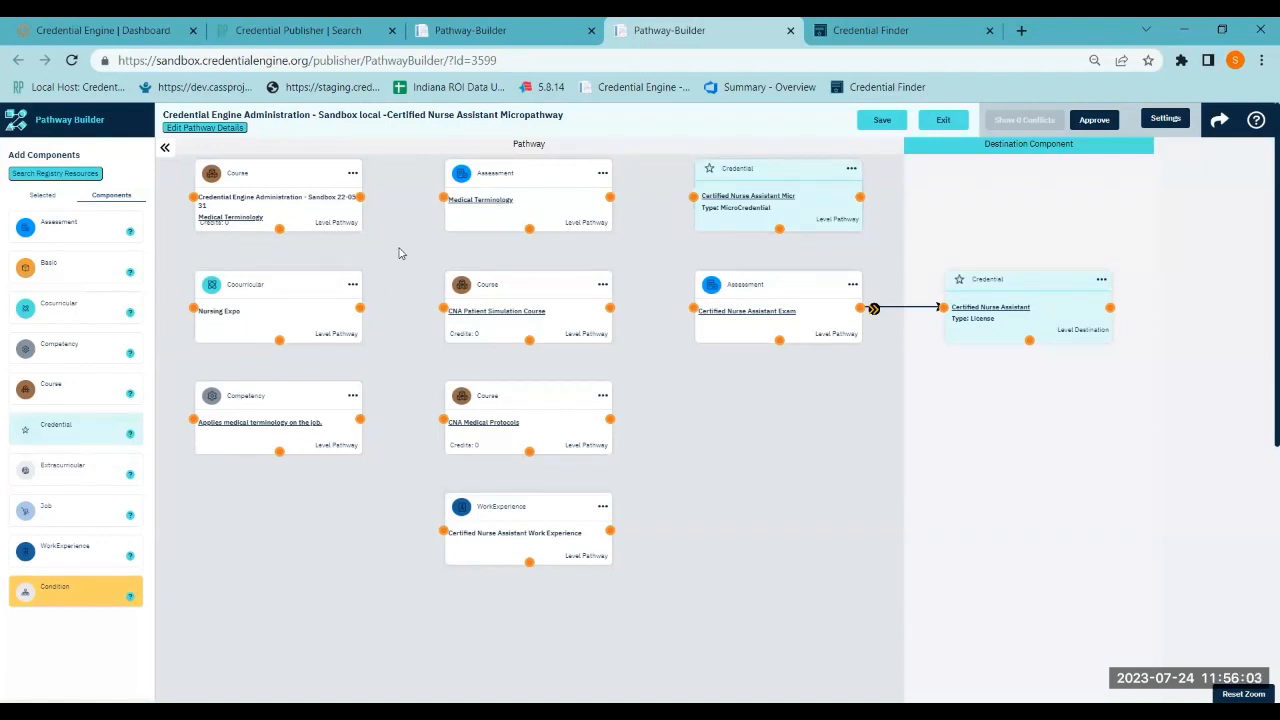
Connect the Medical Terminology course, Nursing Expo and the medical terminology competency to the Medical Terminology assessment
left_click(443, 198)
left_click(443, 200)
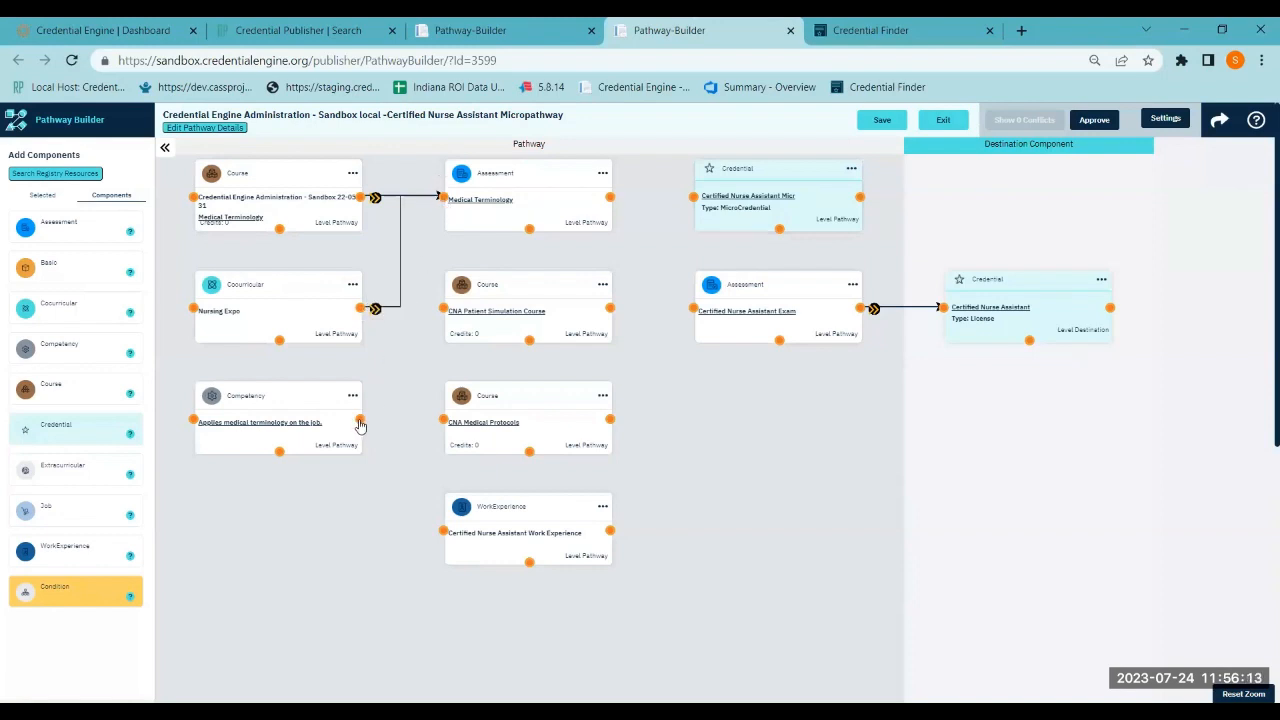
left_click(443, 200)
Connect the Medical Terminology assessment to the MicroCredential, and both CNA courses and the work experience to the Certified Nurse Assistant Exam
left_click(692, 200)
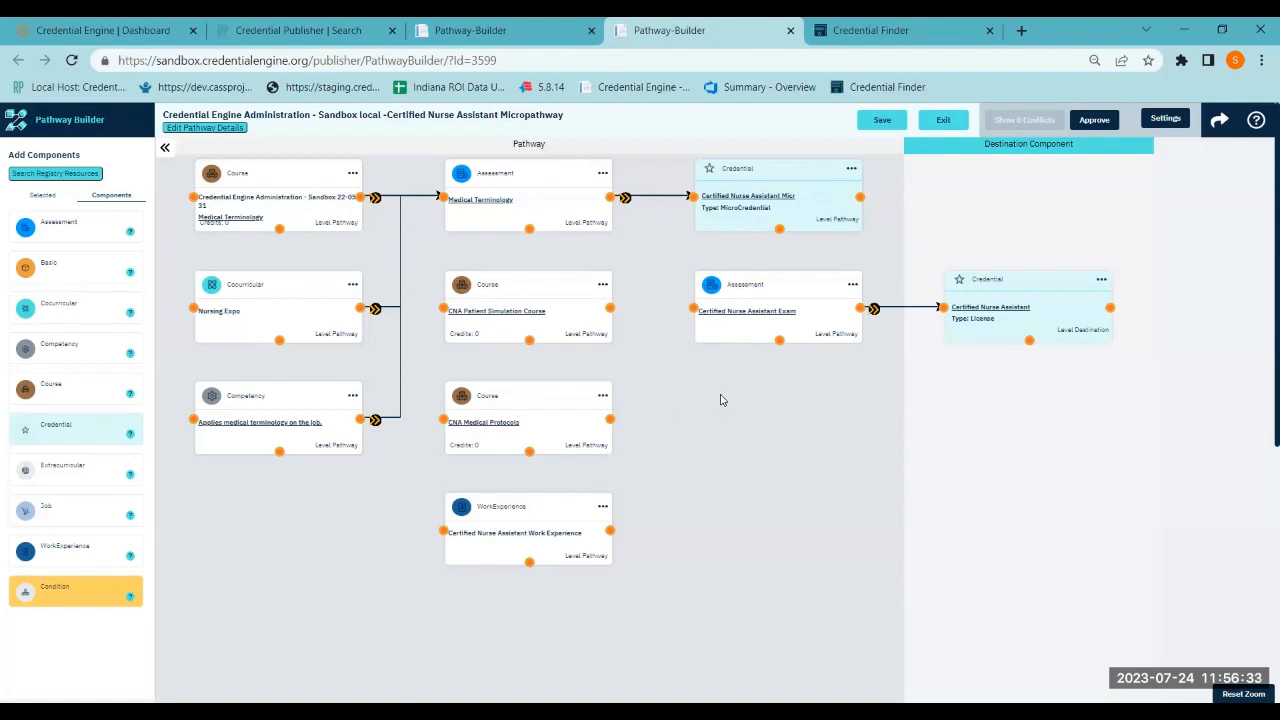
scroll(722, 400, "down", 1)
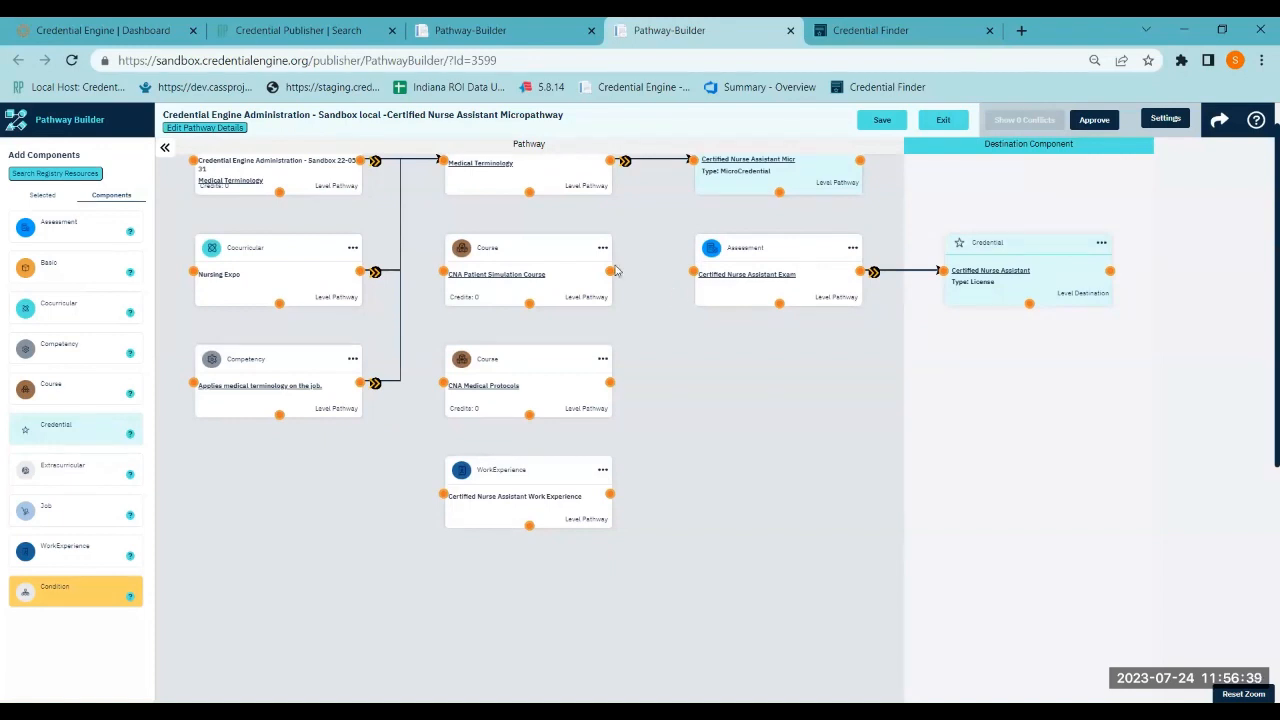
left_click_drag(609, 272, 693, 275)
left_click(691, 273)
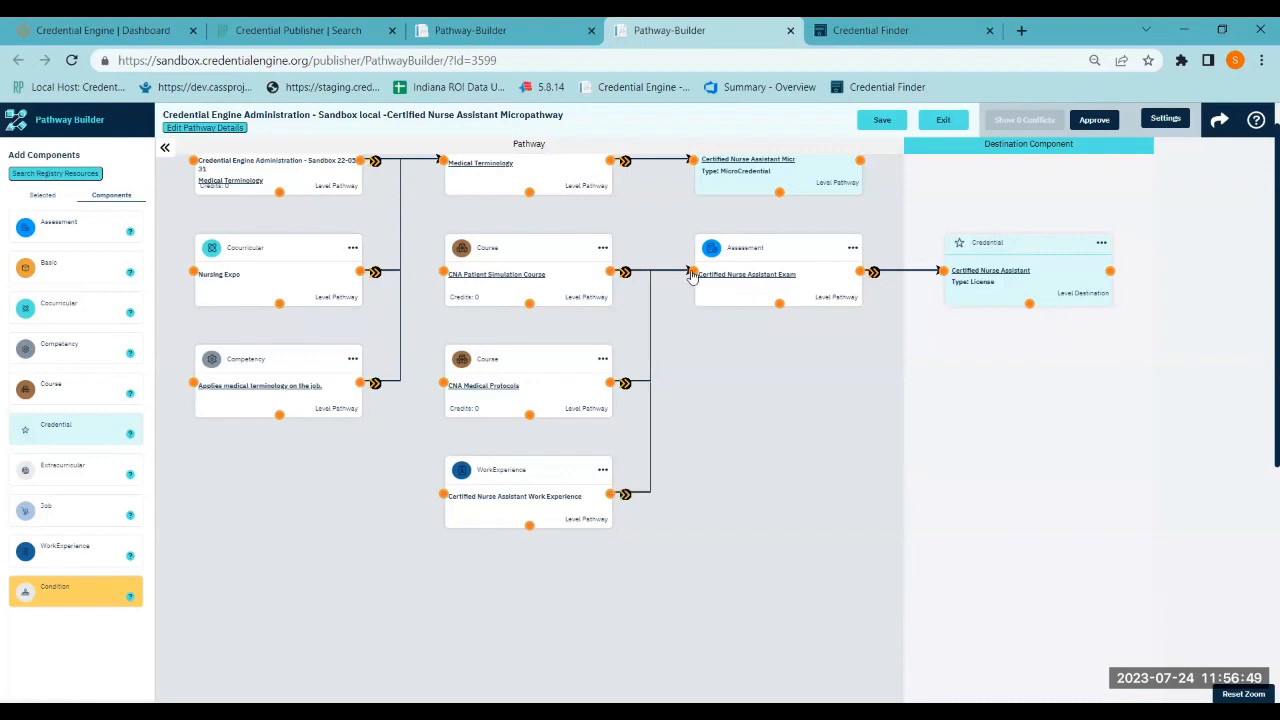
Connect the MicroCredential to the Certified Nurse Assistant license destination and save the pathway, dismissing the notifications
scroll(705, 518, "up", 1)
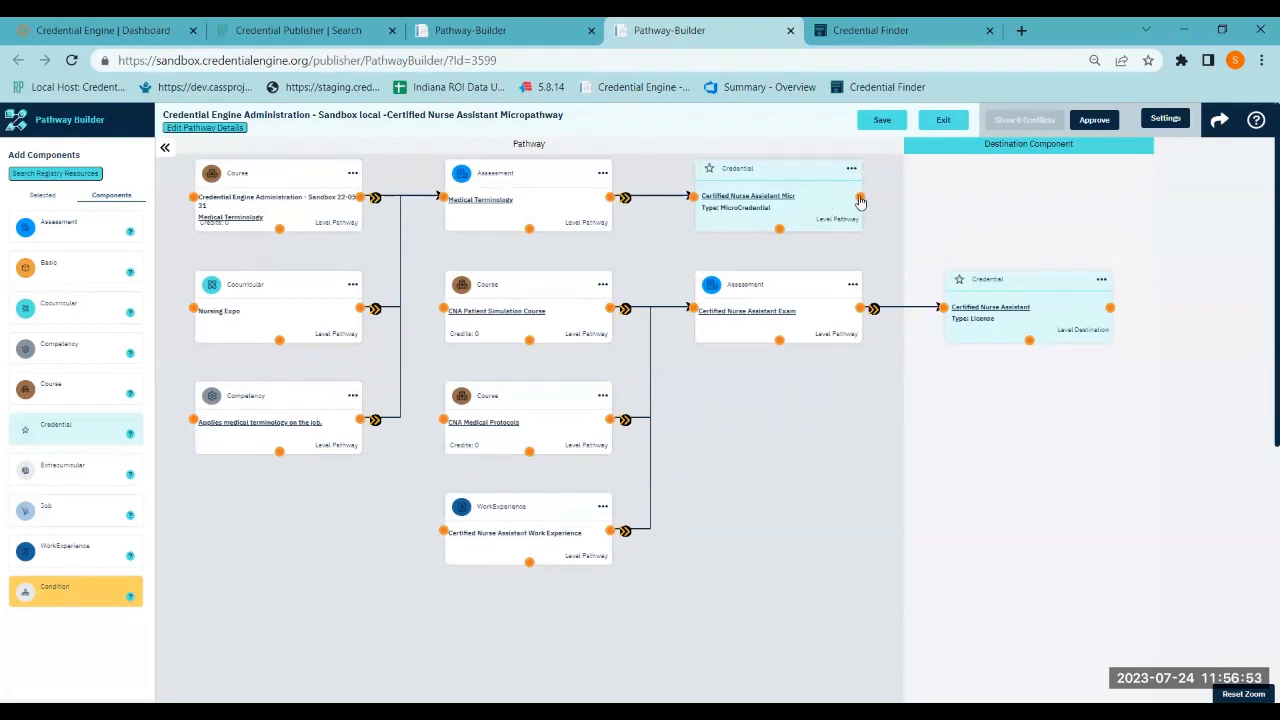
left_click(942, 309)
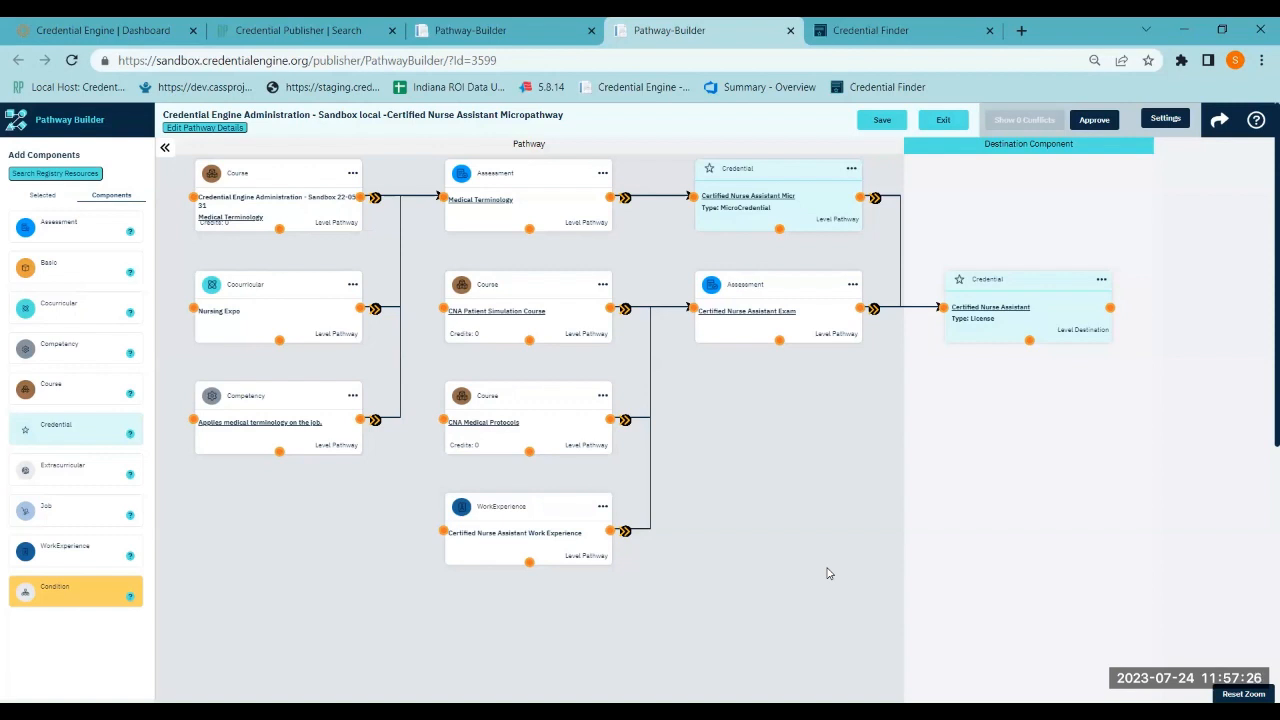
left_click(882, 120)
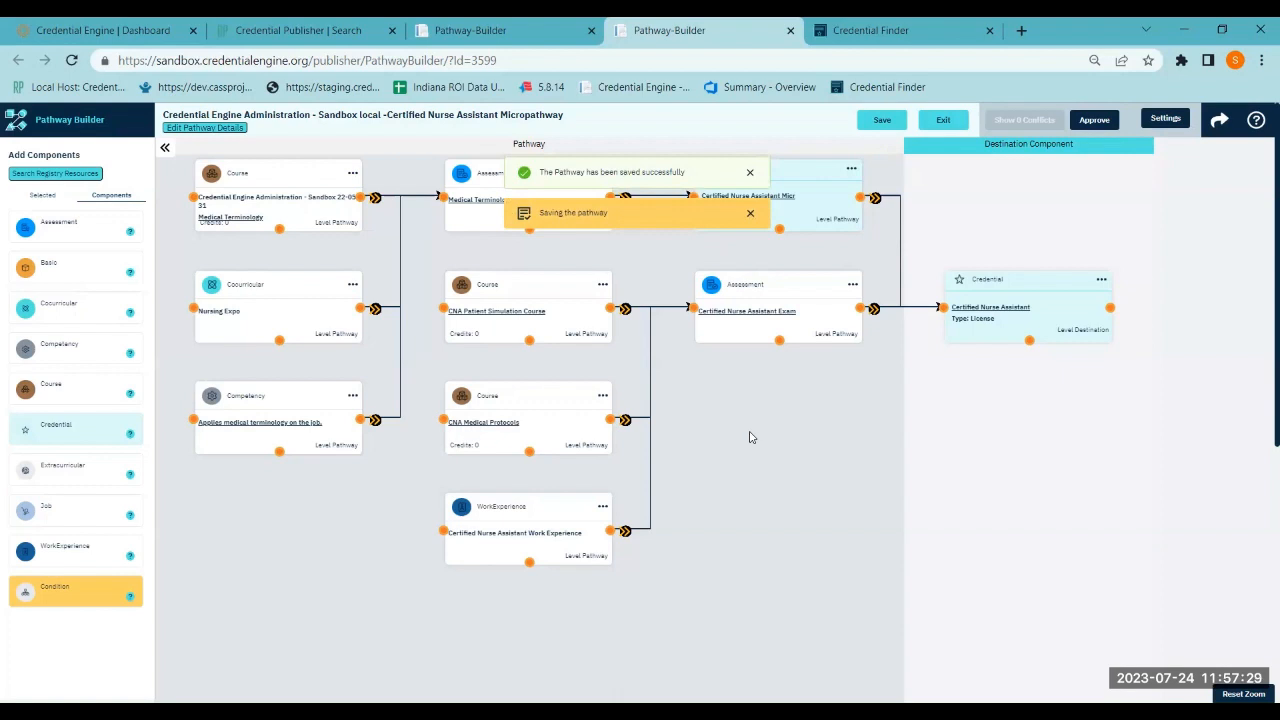
left_click(751, 175)
left_click(751, 175)
left_click(751, 176)
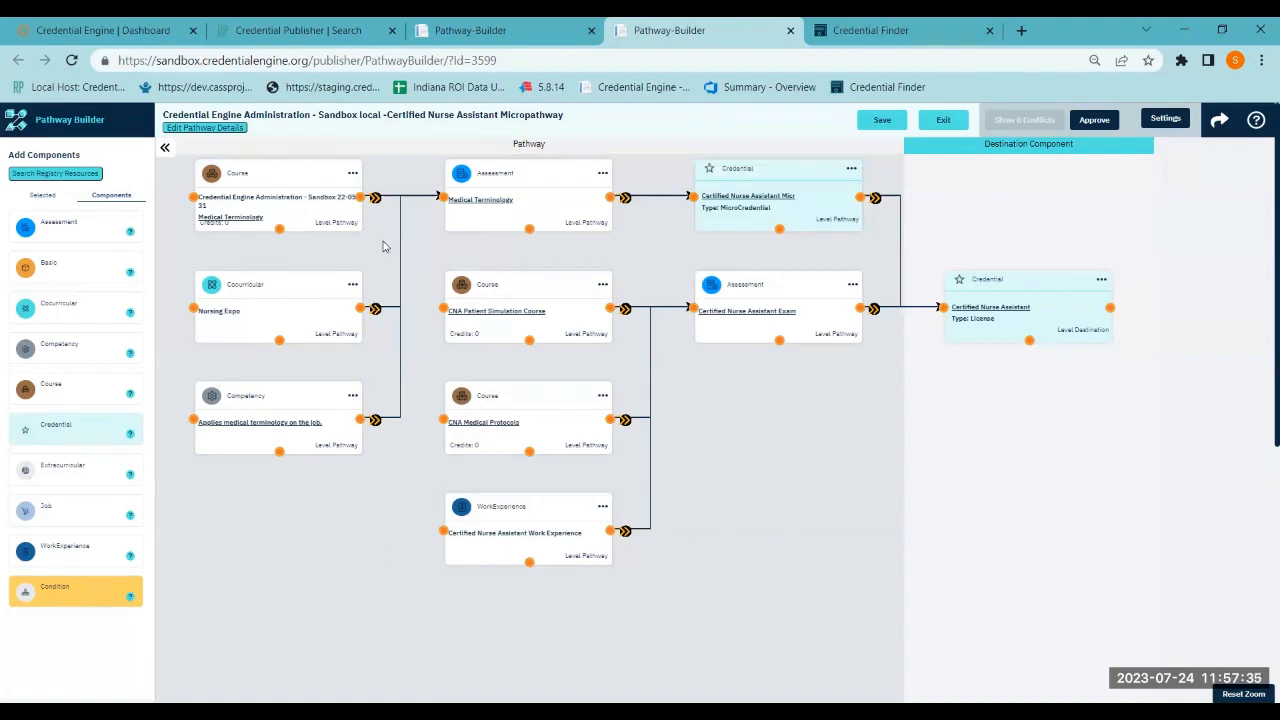
Remove the connections from the Medical Terminology course, Nursing Expo and the competency to the Medical Terminology assessment
left_click(375, 199)
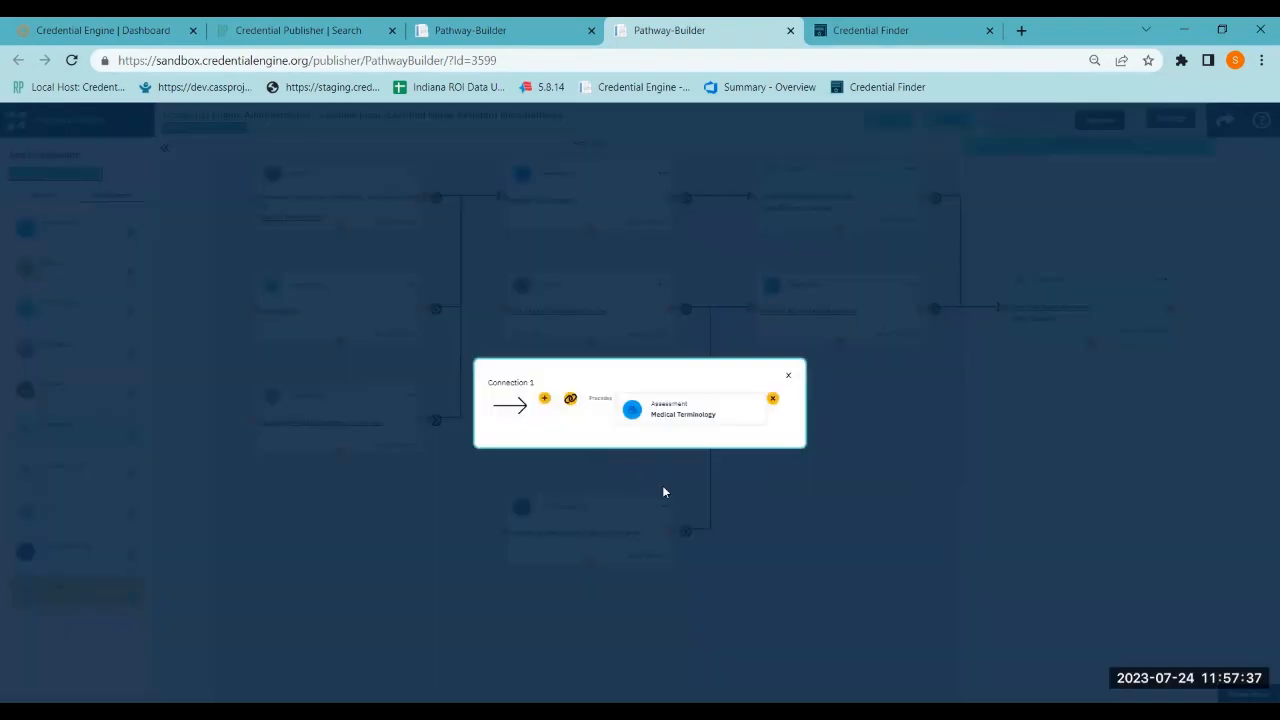
left_click(773, 400)
left_click(436, 310)
left_click(772, 400)
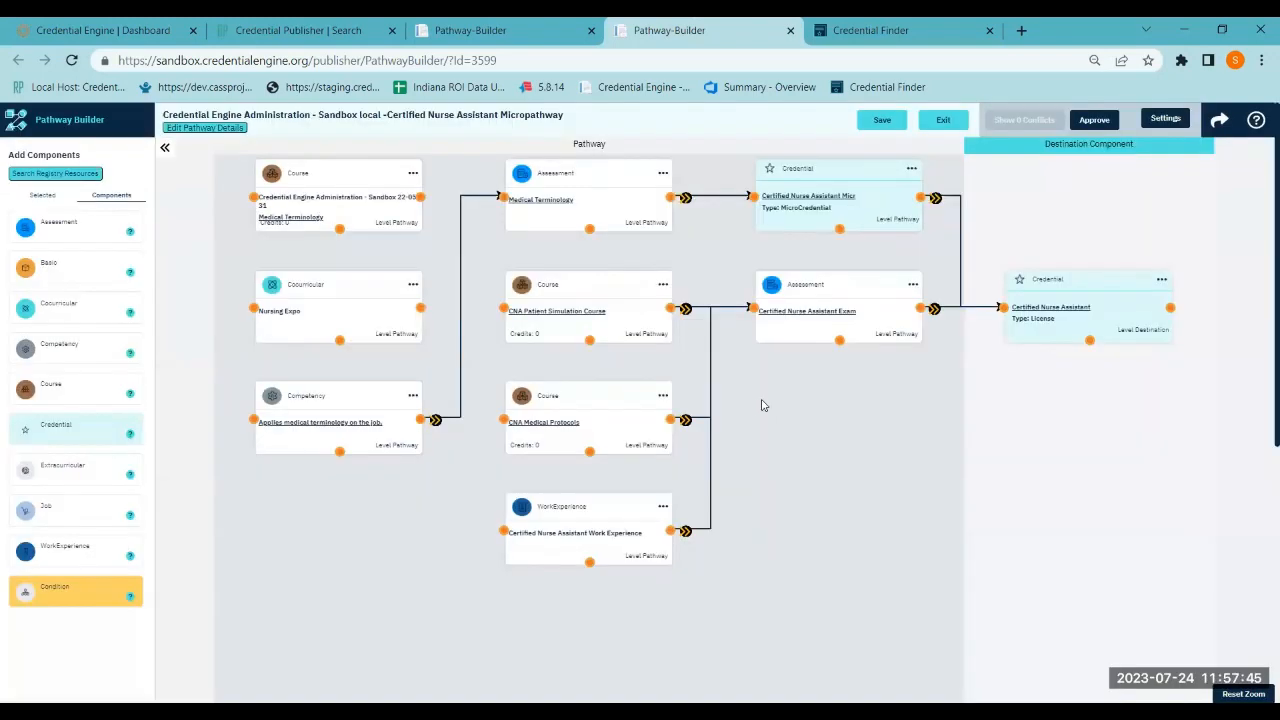
left_click(436, 419)
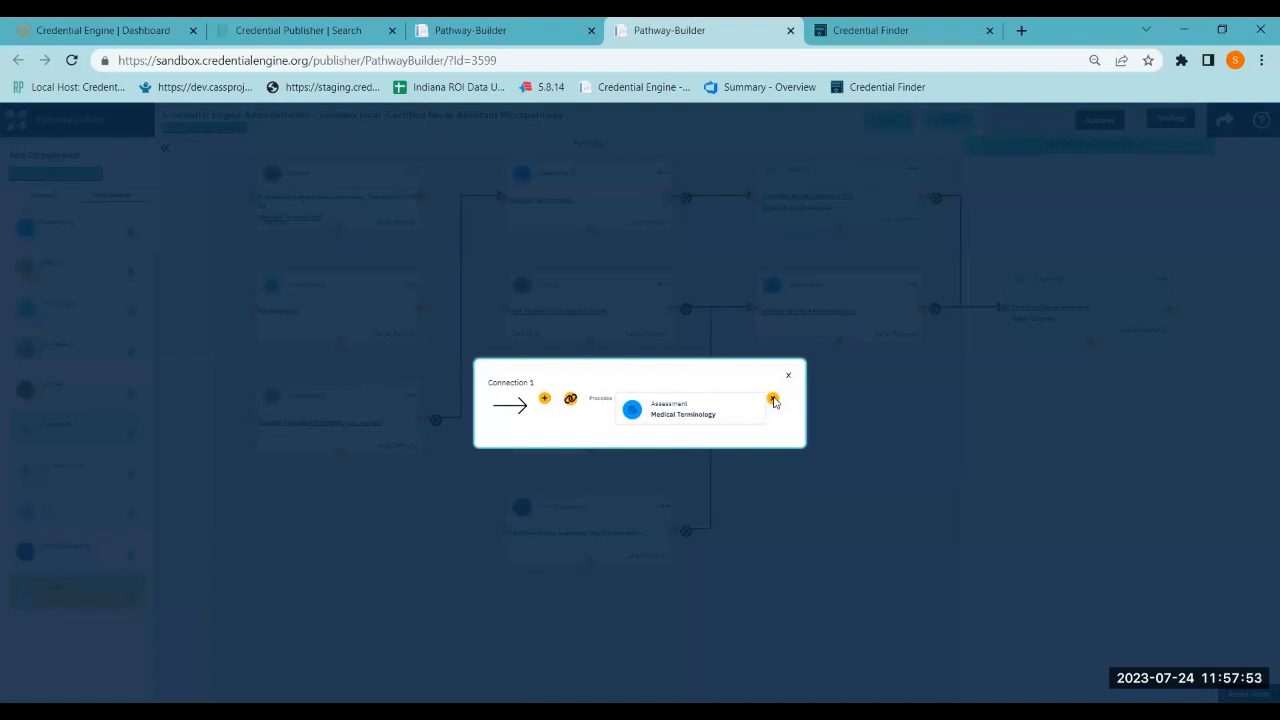
left_click(773, 401)
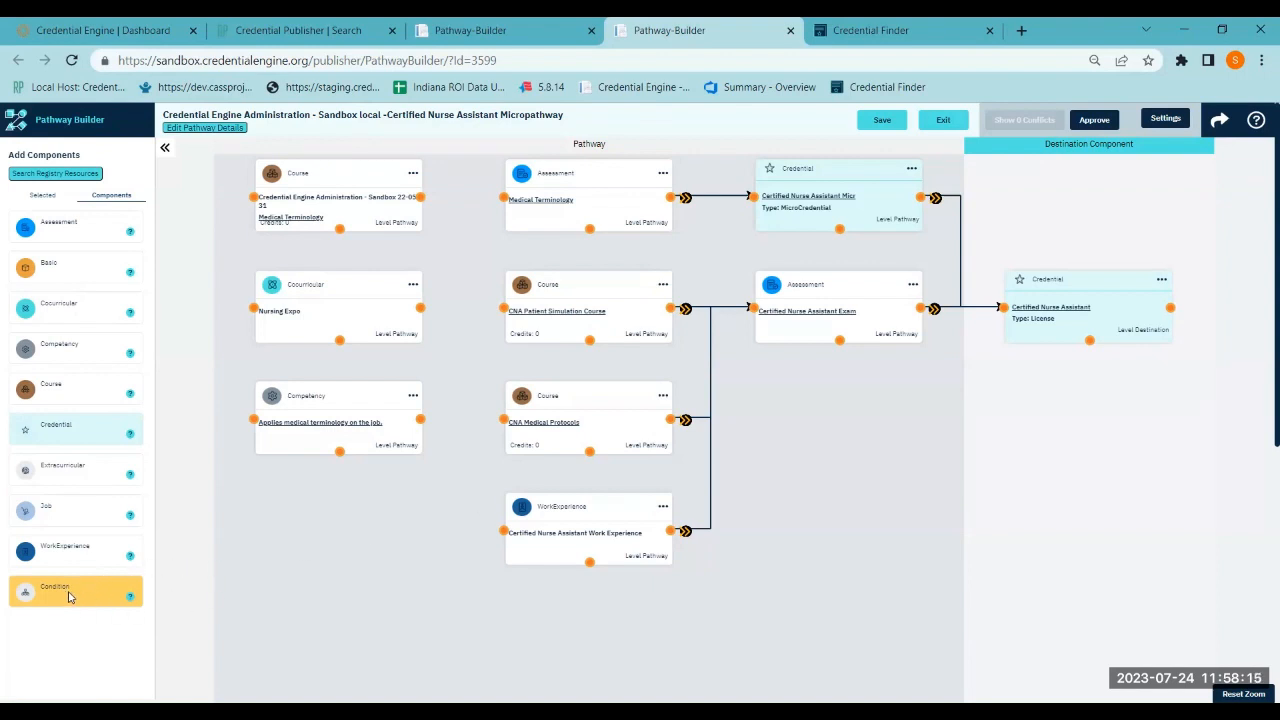
Insert a condition between the Medical Terminology course and the Medical Terminology assessment, and name it "Medical Terminology Requirements"
left_click_drag(100, 598, 500, 217)
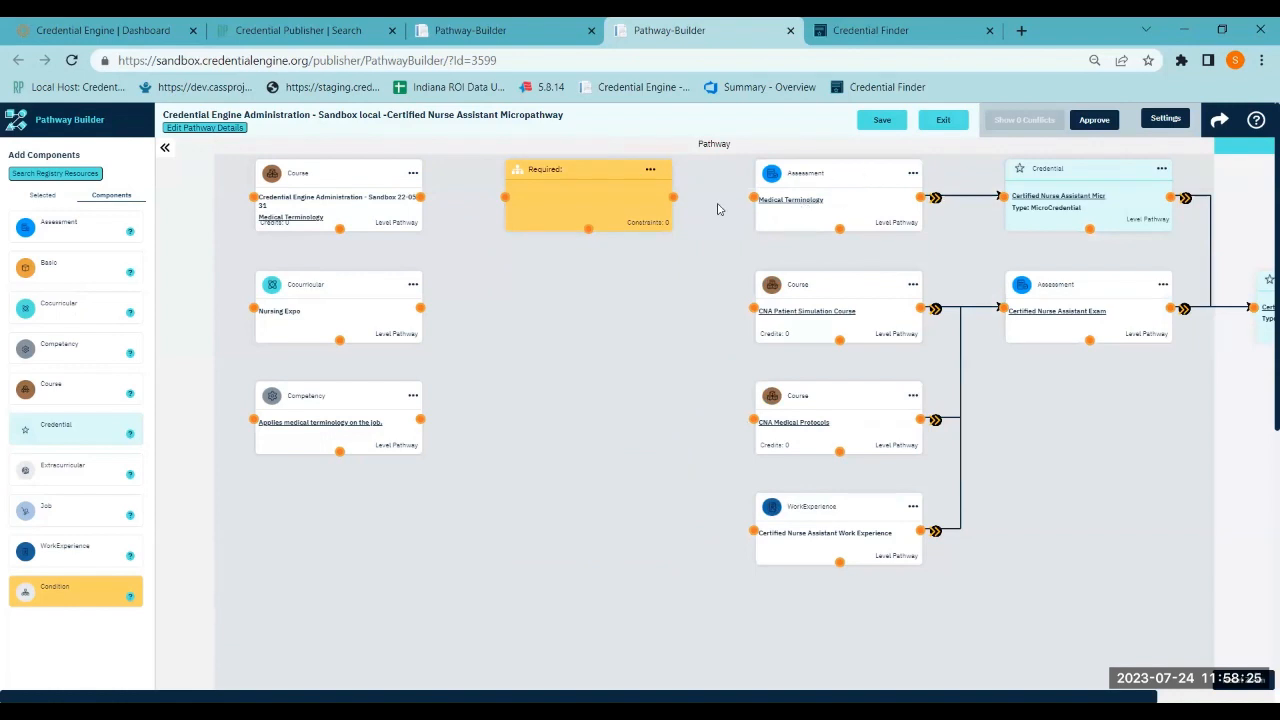
left_click(650, 170)
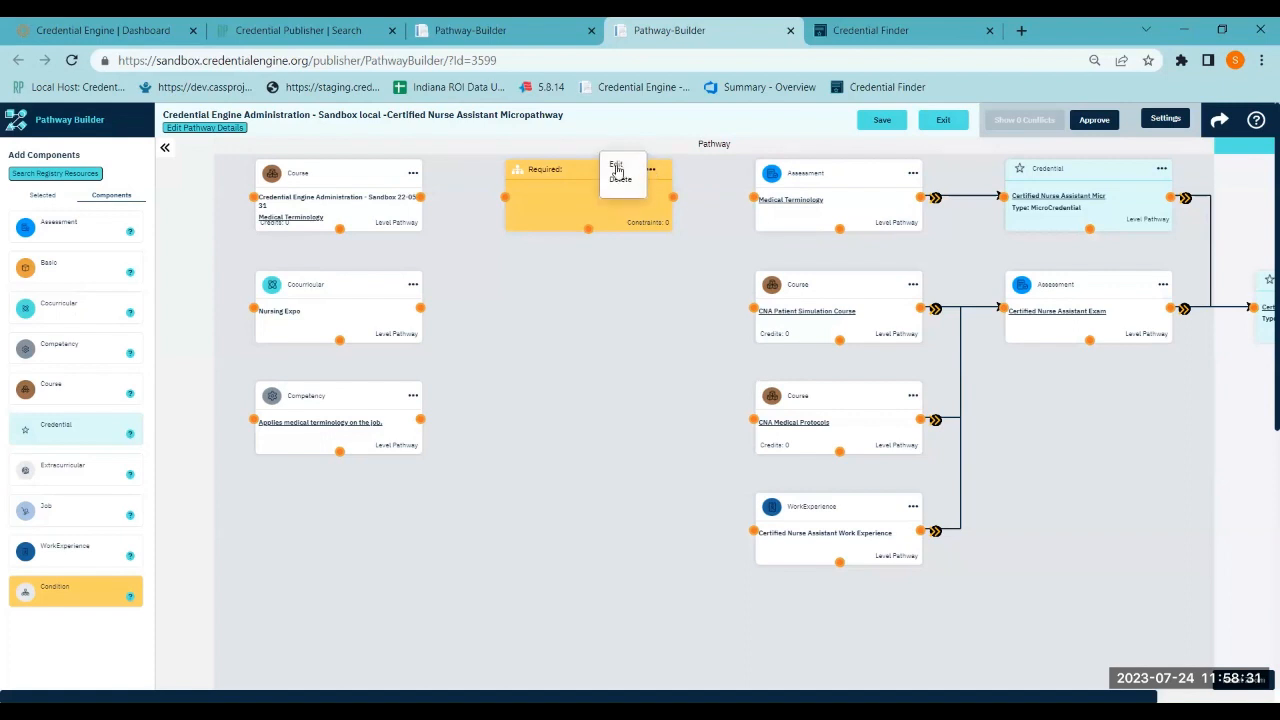
left_click(617, 166)
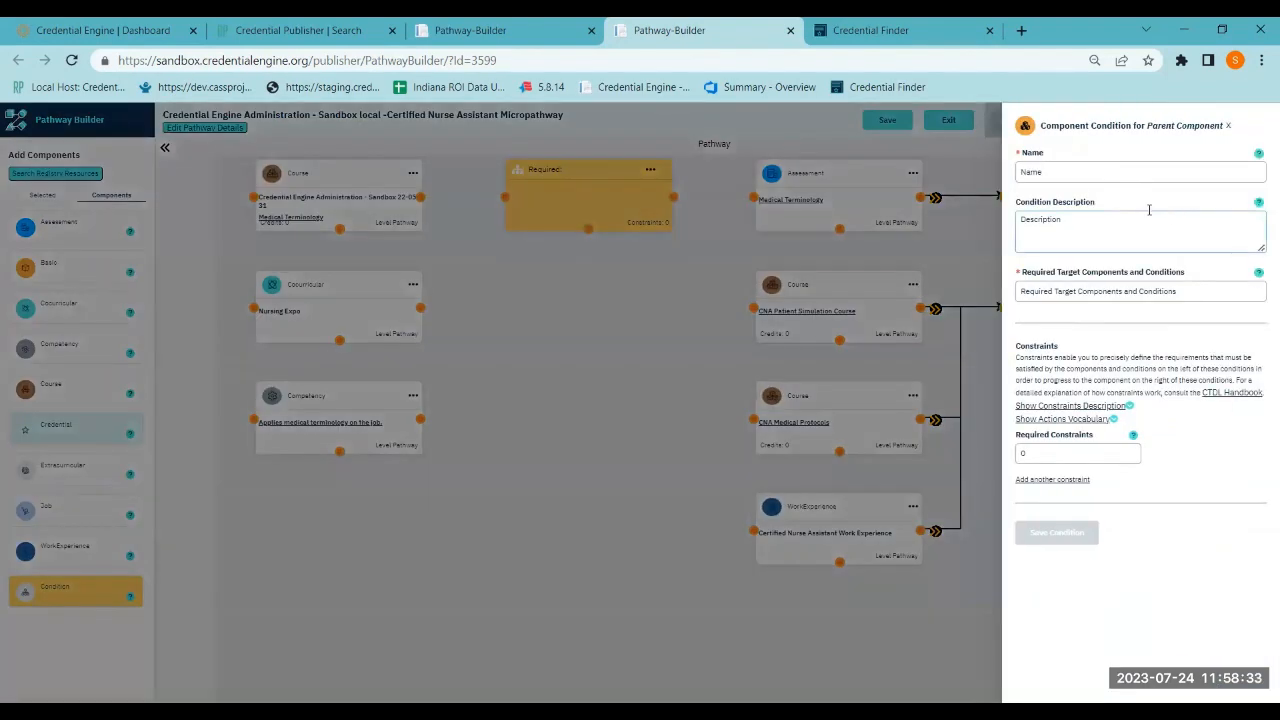
left_click(1064, 174)
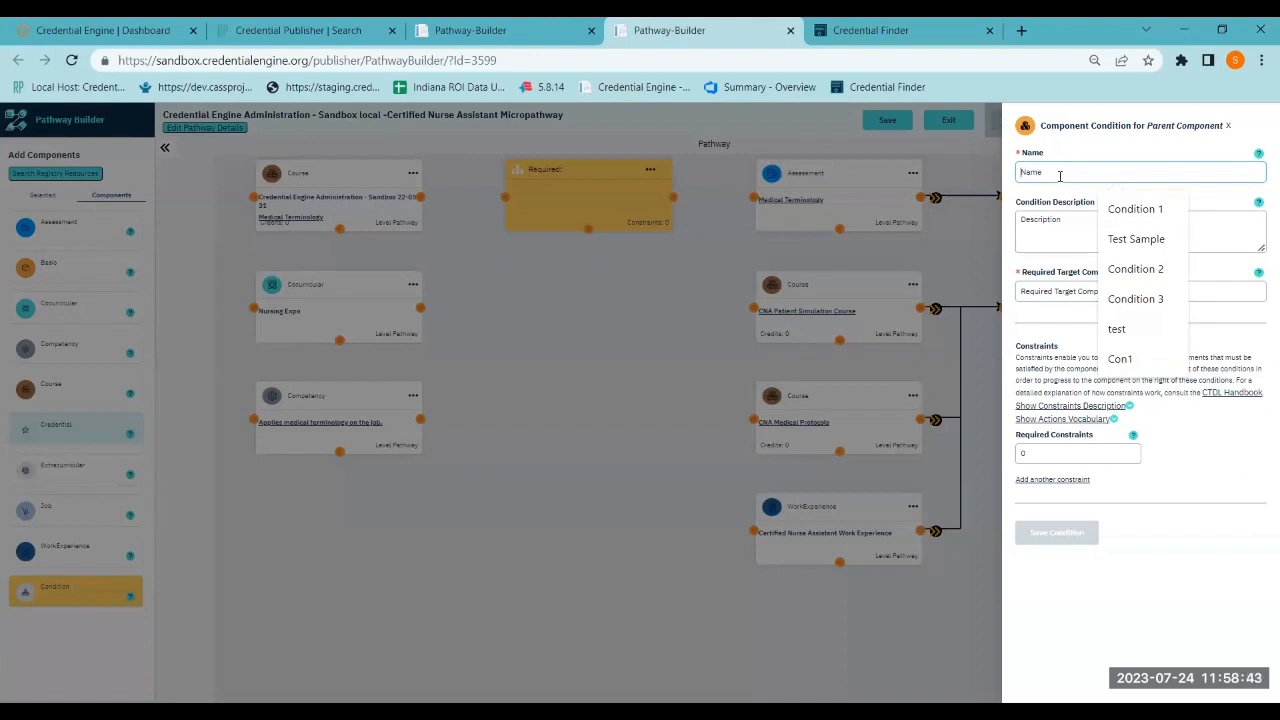
left_click(1133, 158)
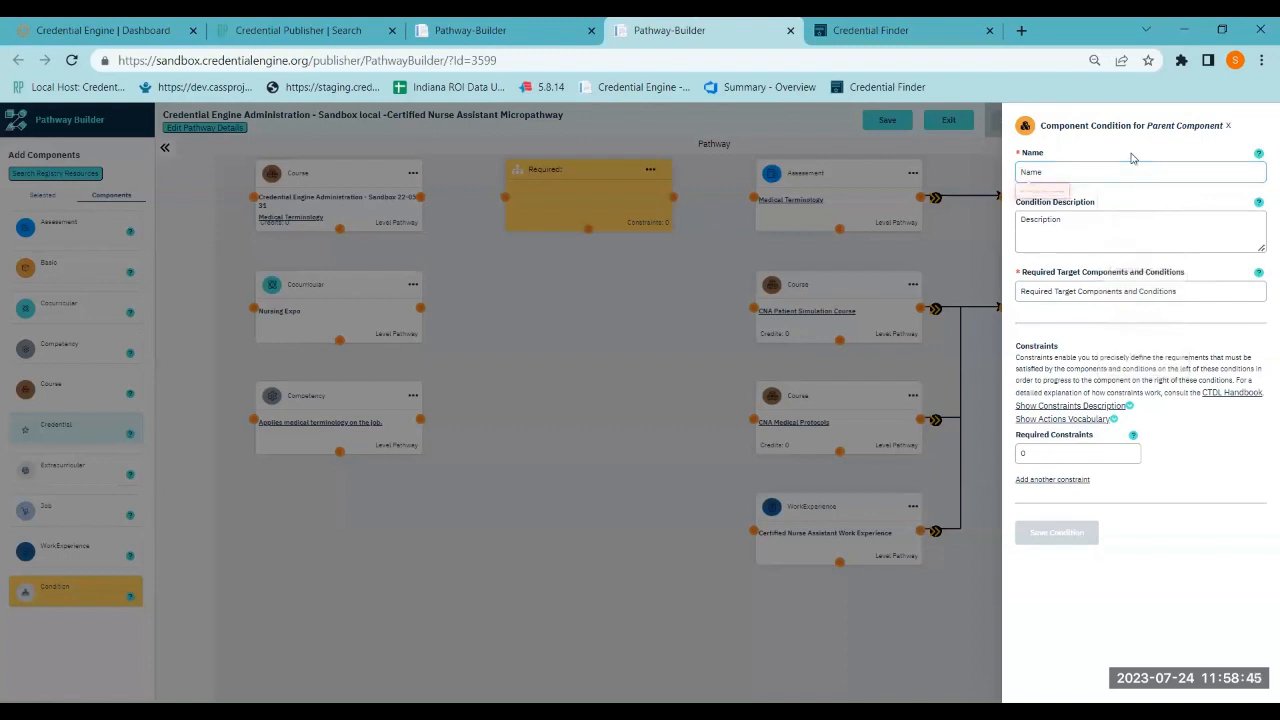
left_click(1046, 173)
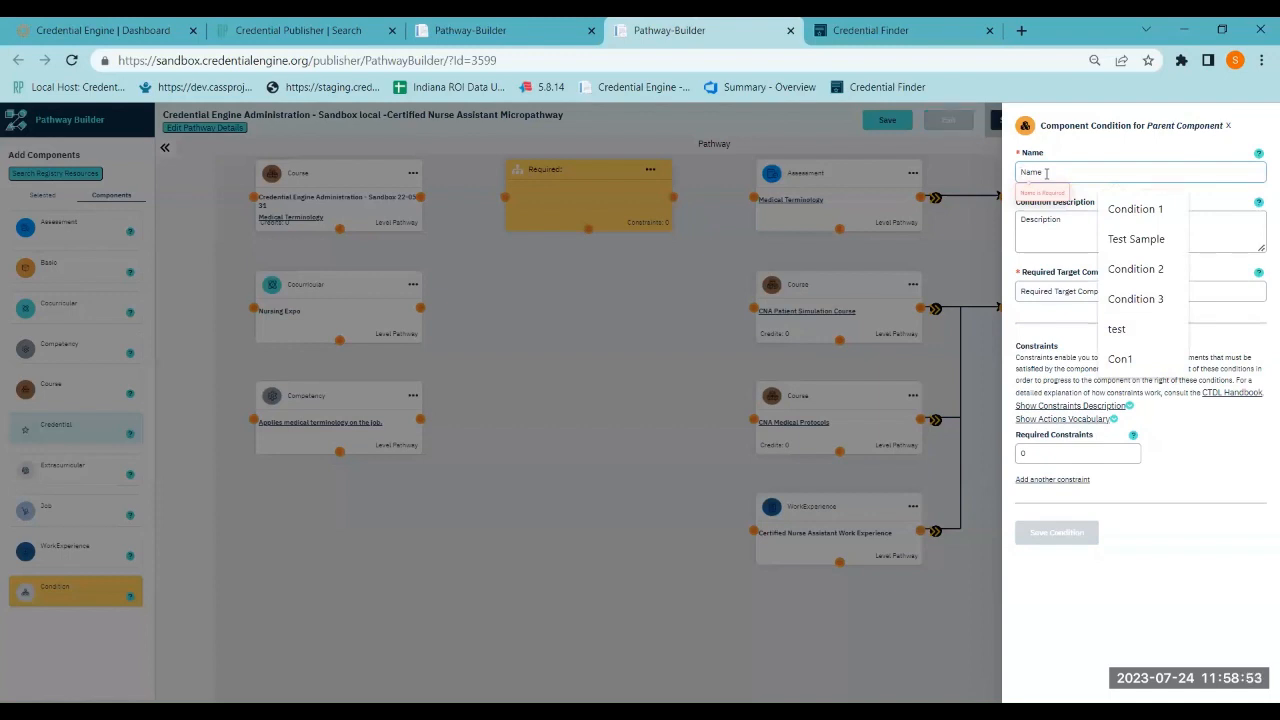
type("Medical")
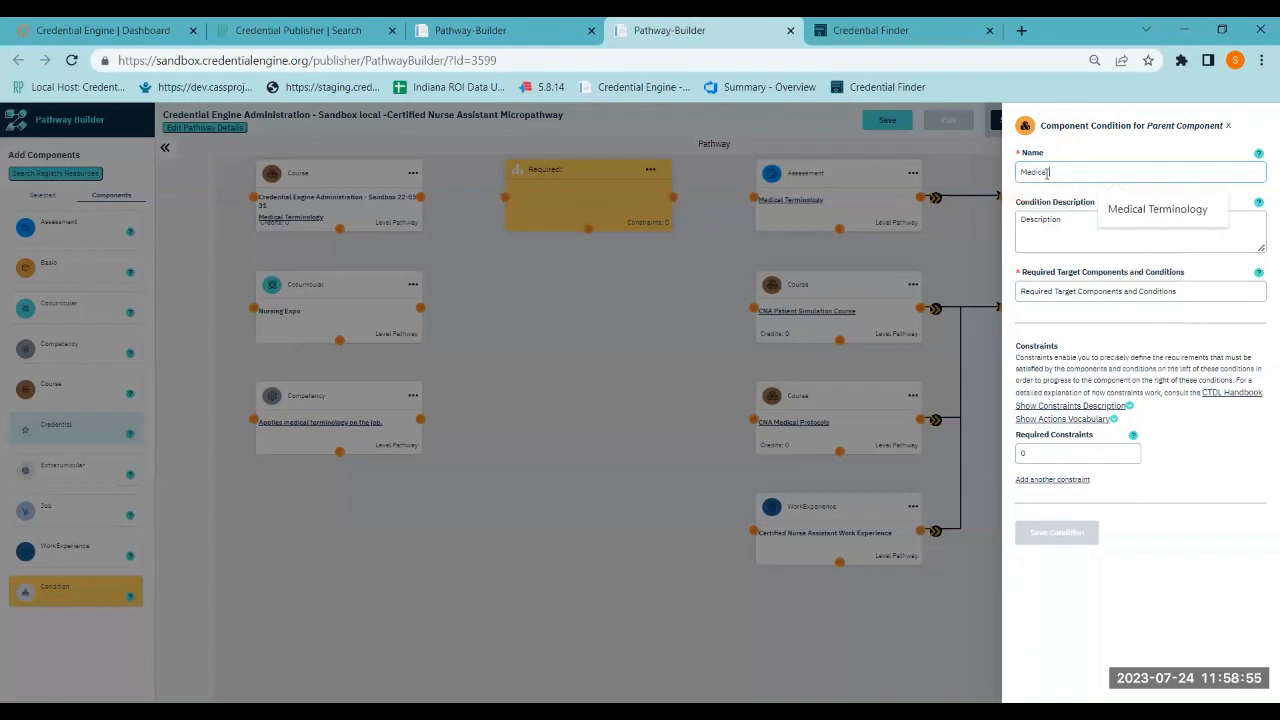
type(" Term")
type("inology")
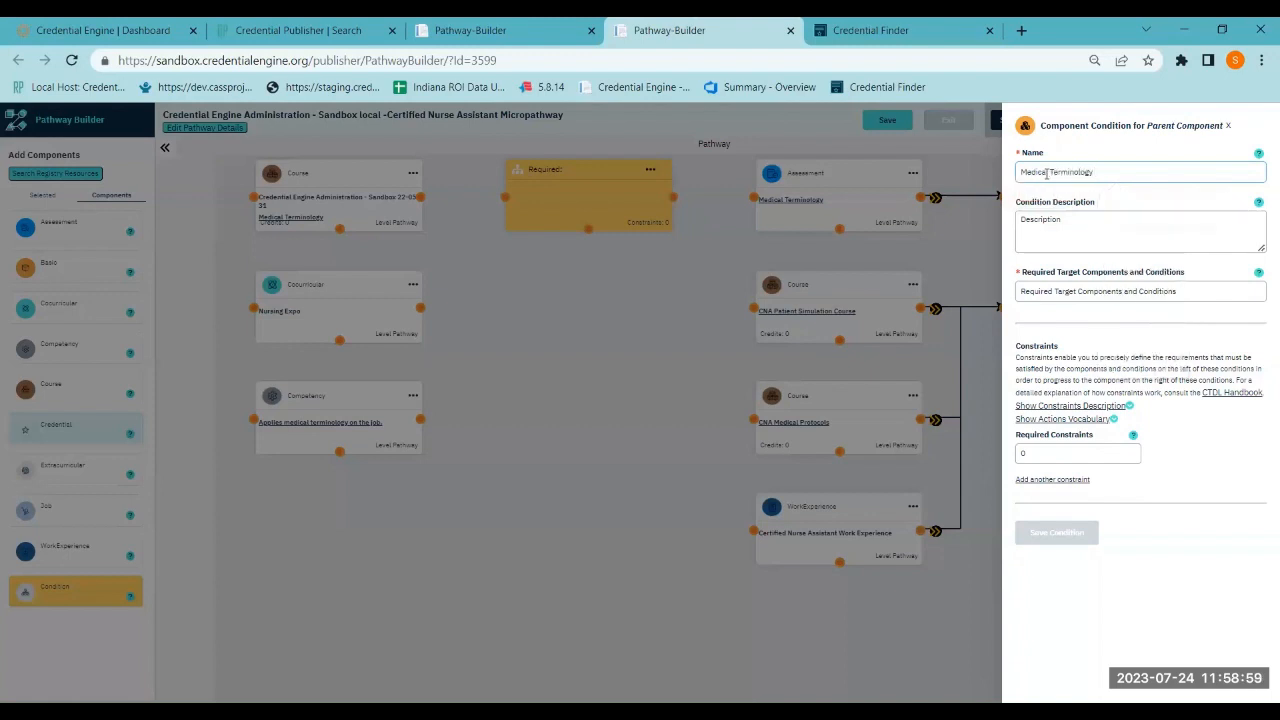
type(" Requirements")
Enter "Complete Course, Co-Curricular and demonstrate competency" as the condition's description
left_click(1059, 224)
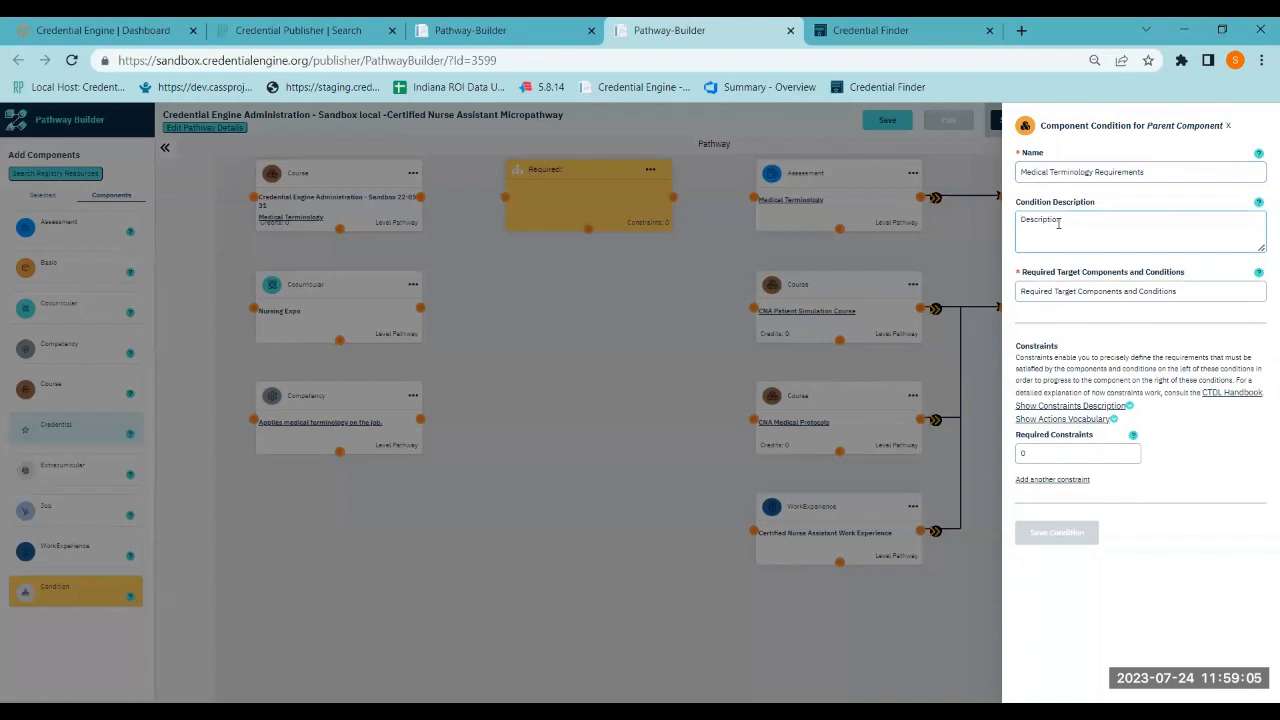
type("Complete")
type(" tourse")
type(", Co")
type("-r")
type("urr")
type("icul")
type("ar")
type(" and demo")
type("ns")
type("trate co")
type("m")
type("petency")
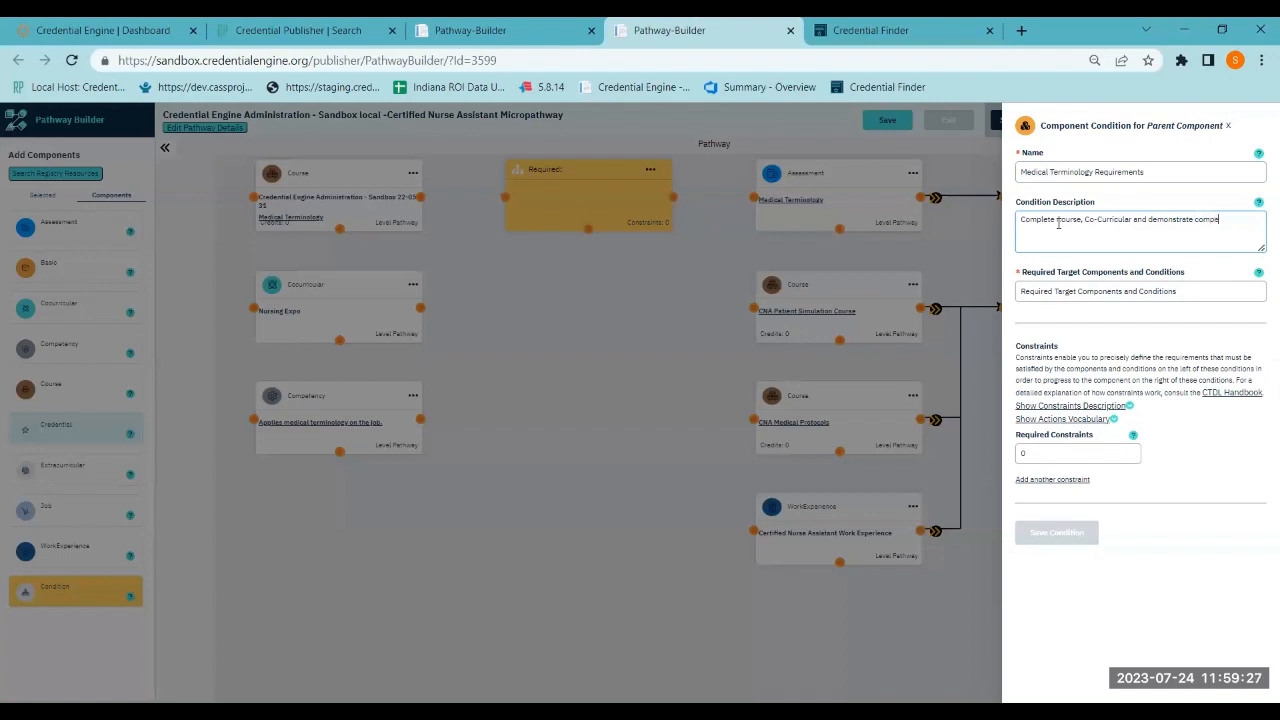
Set the condition's required target components and conditions to 3 and save the condition
left_click(1066, 291)
type("3")
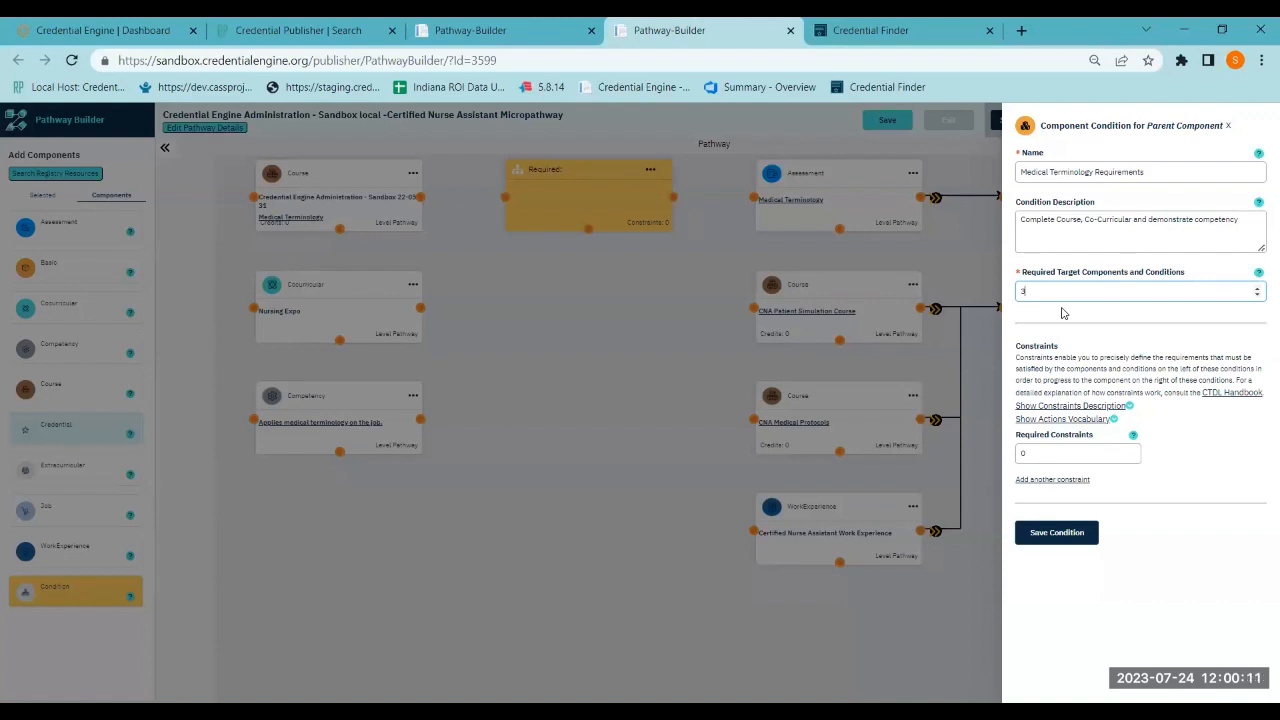
left_click(1043, 533)
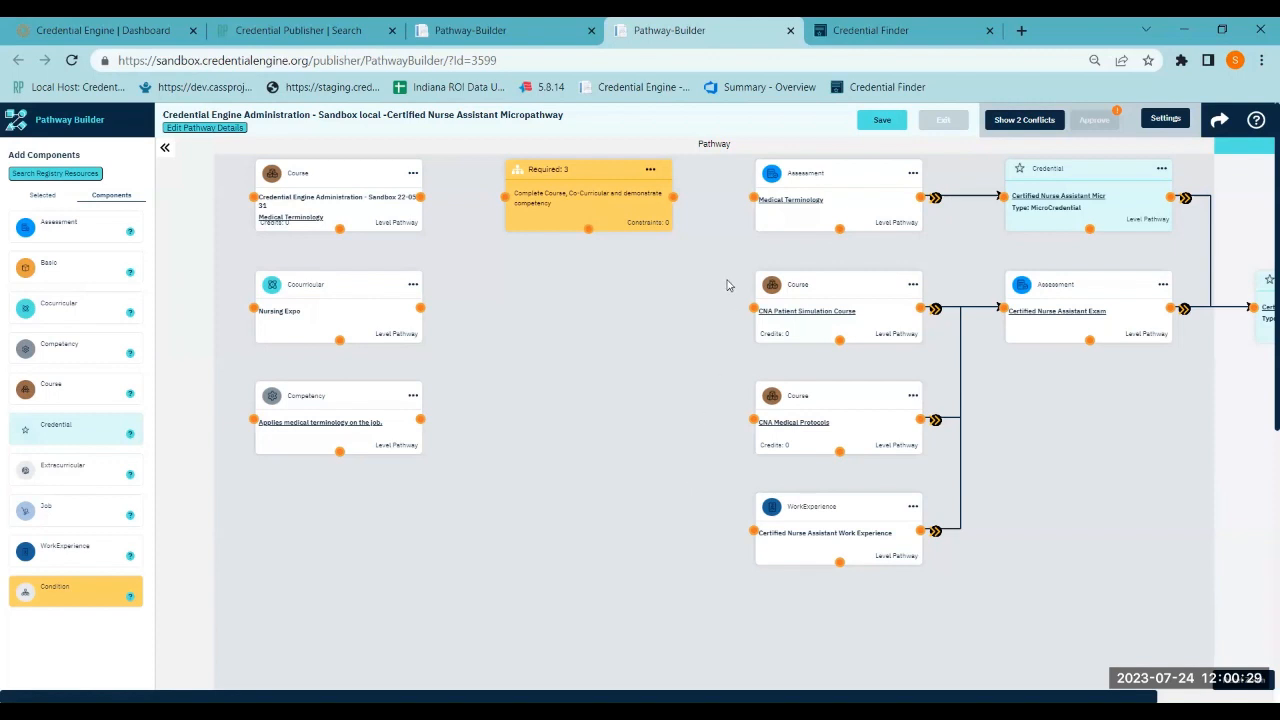
Add a constraint to the Medical Terminology Requirements condition with left source "Grade" and comparator Greater Than or Equal To
left_click(650, 170)
left_click(615, 167)
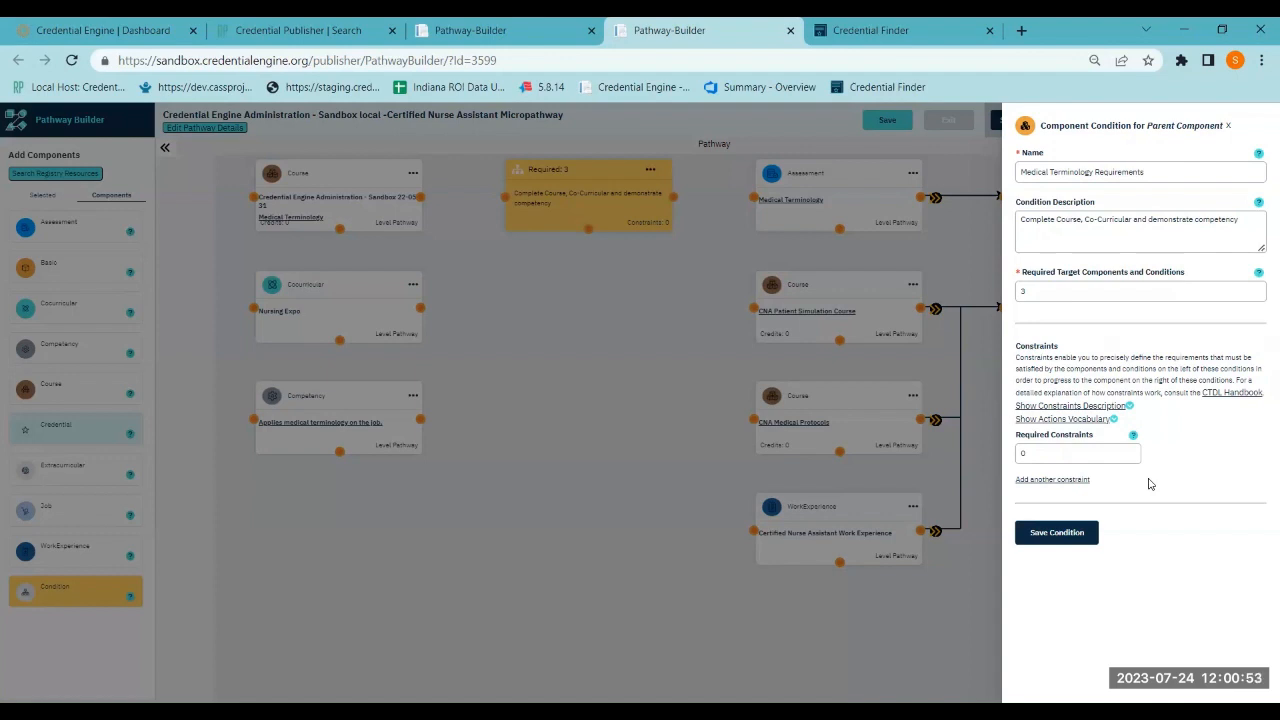
left_click(1062, 479)
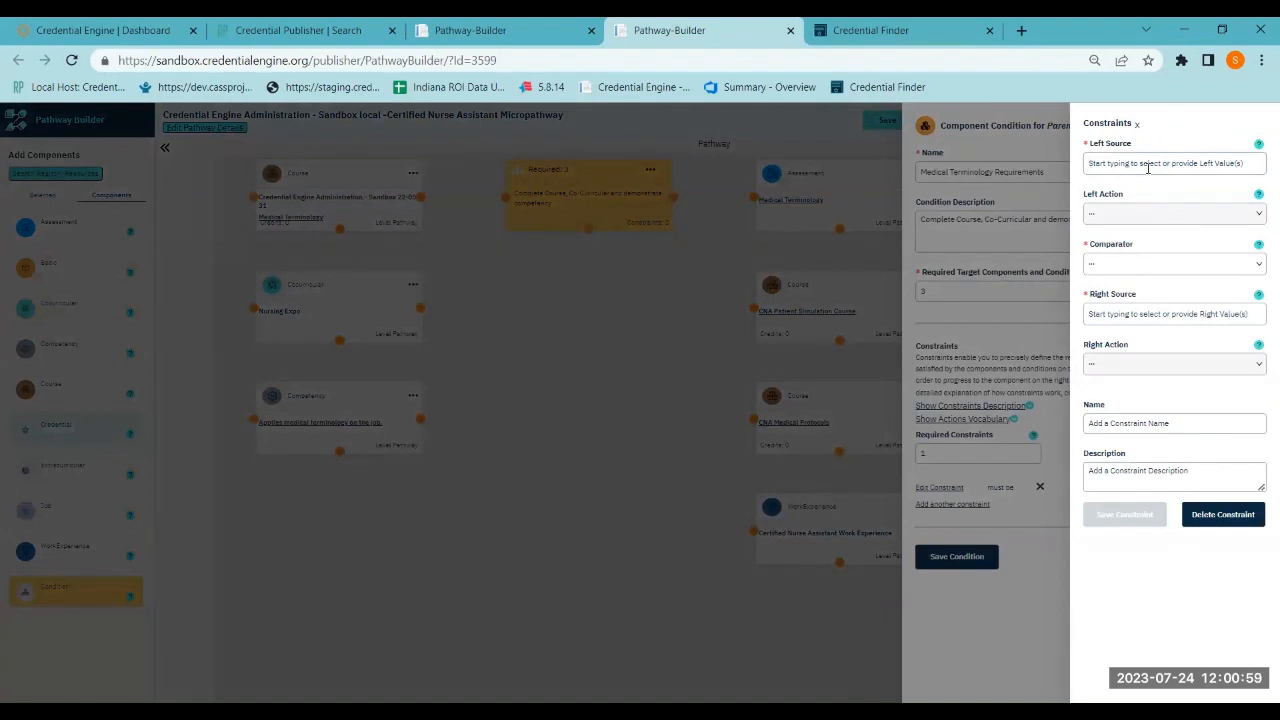
type("Gr")
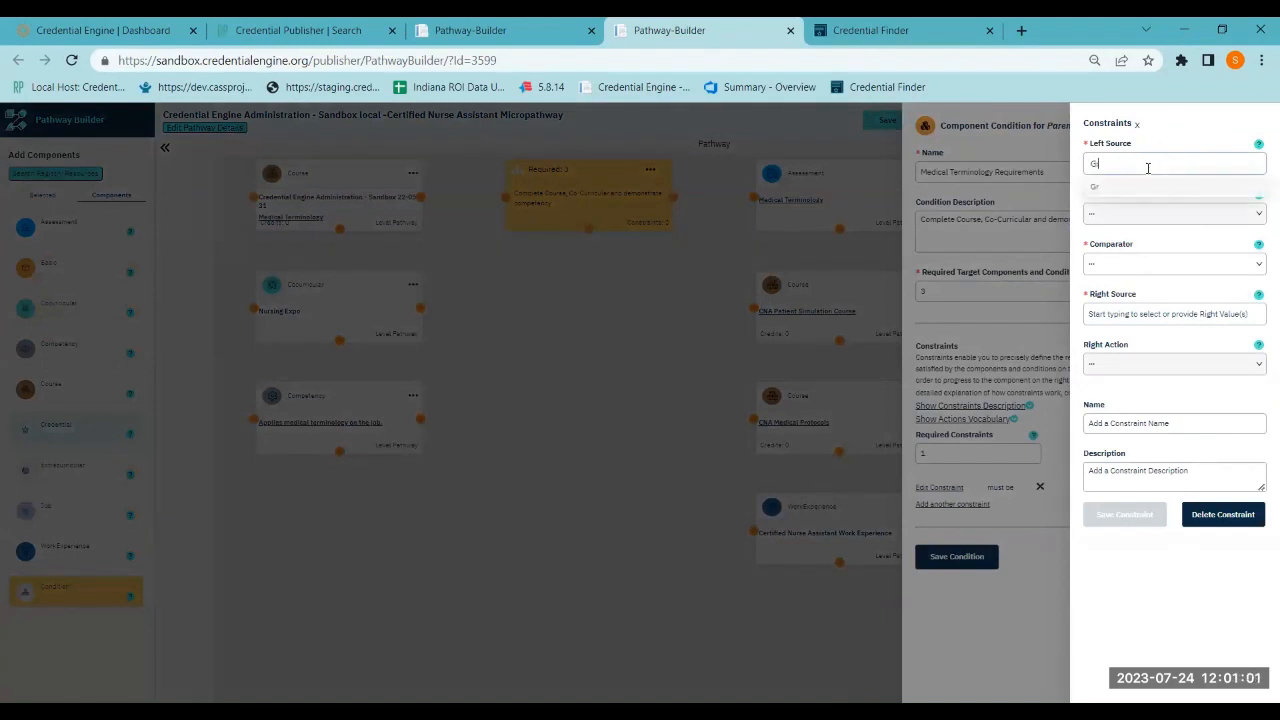
type("ade")
key("Return")
left_click(1130, 270)
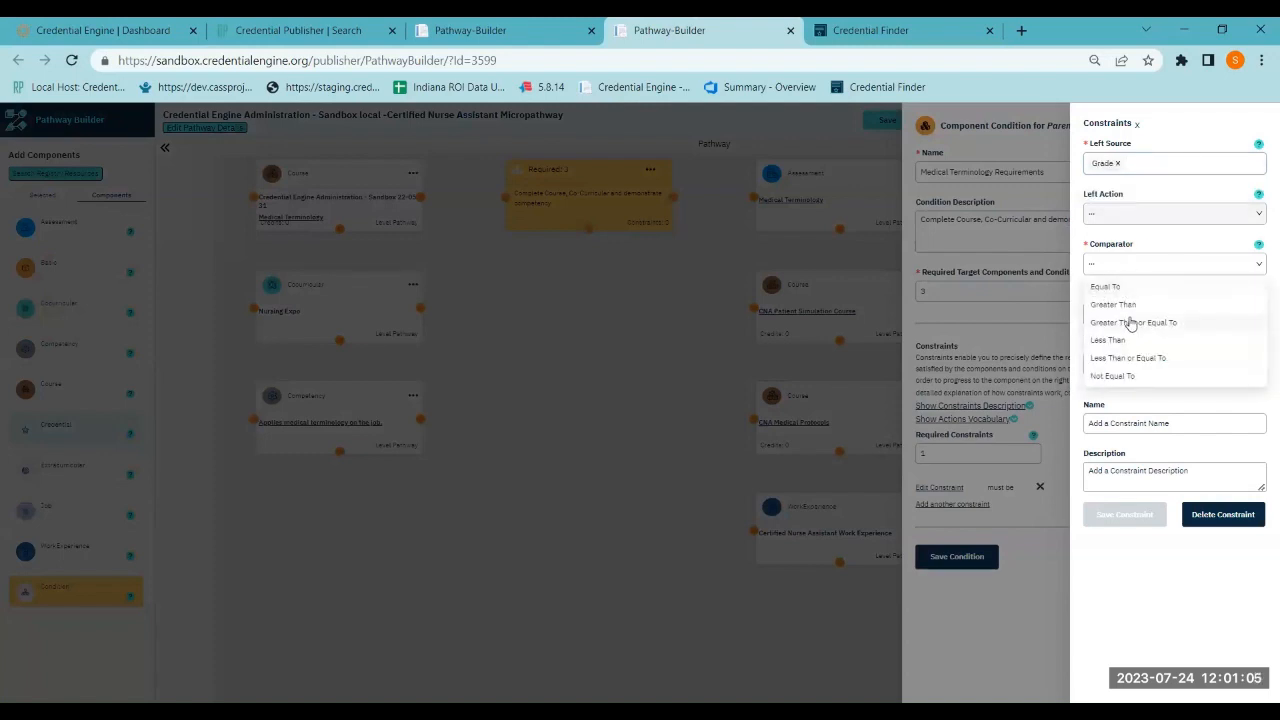
left_click(1131, 322)
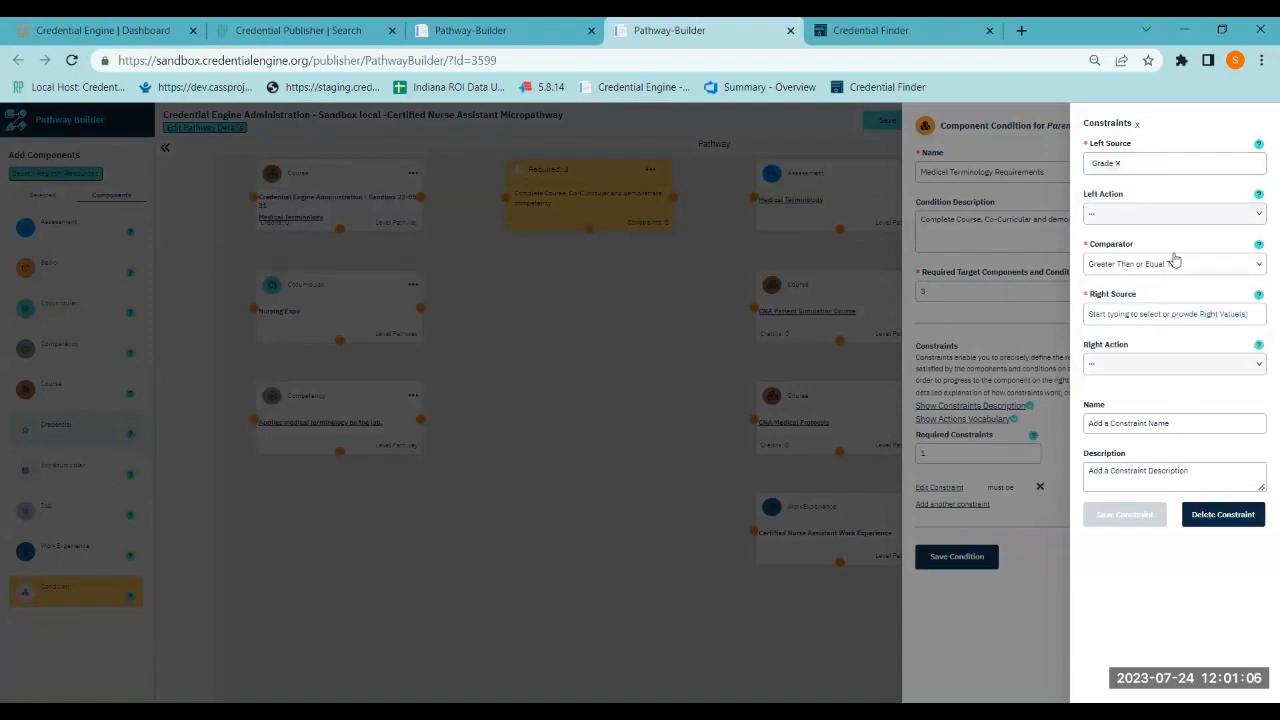
Set the Grade constraint's right source to "Passing" and save the constraint
left_click(1117, 314)
type("P")
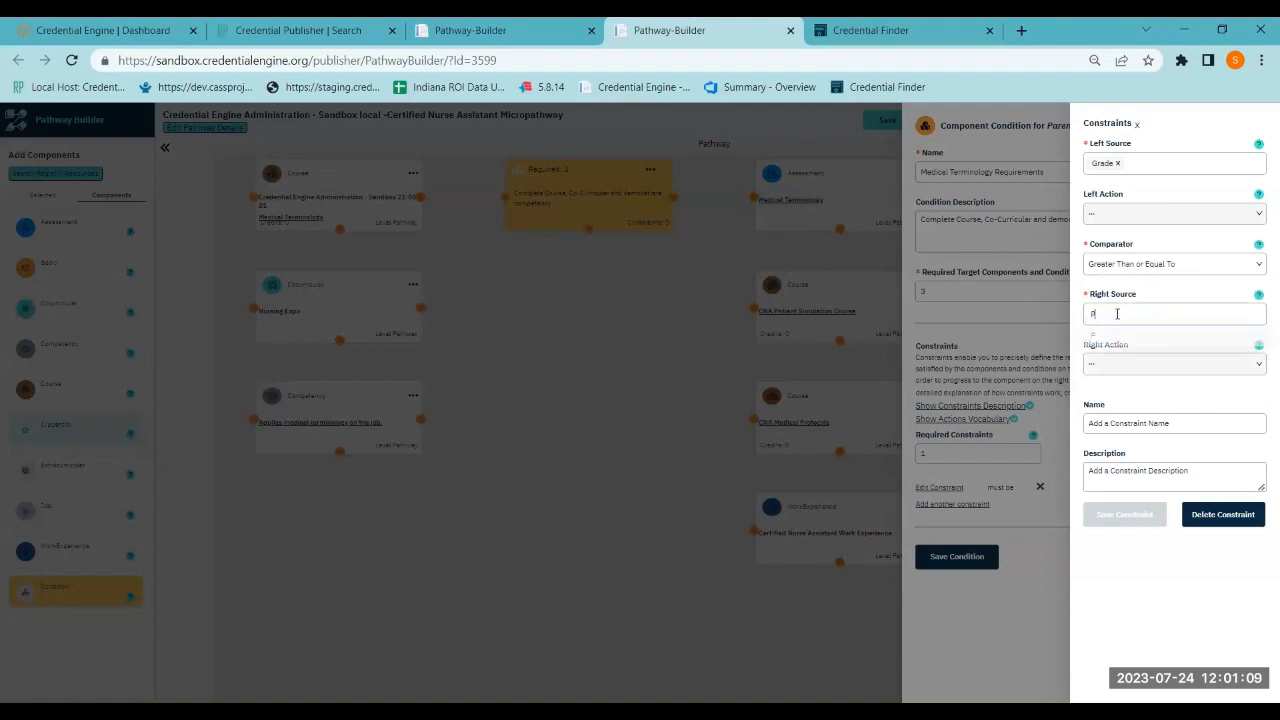
type("assing")
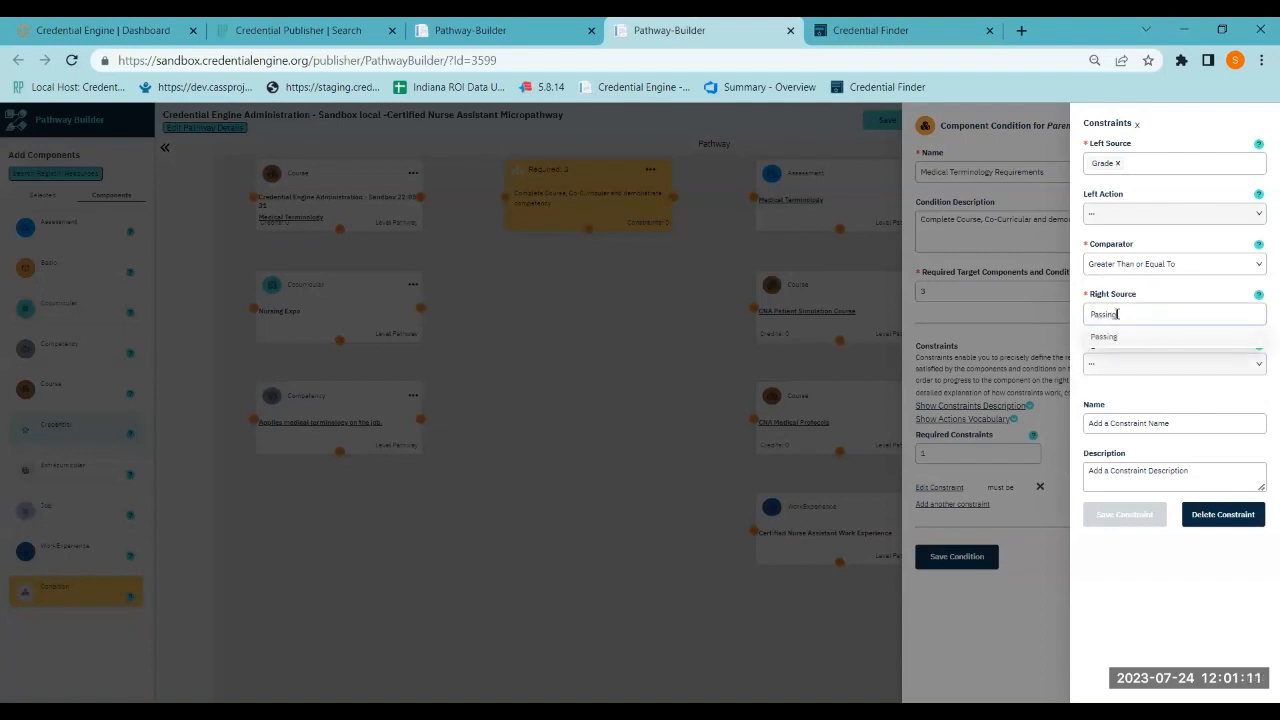
key("Return")
left_click(1165, 296)
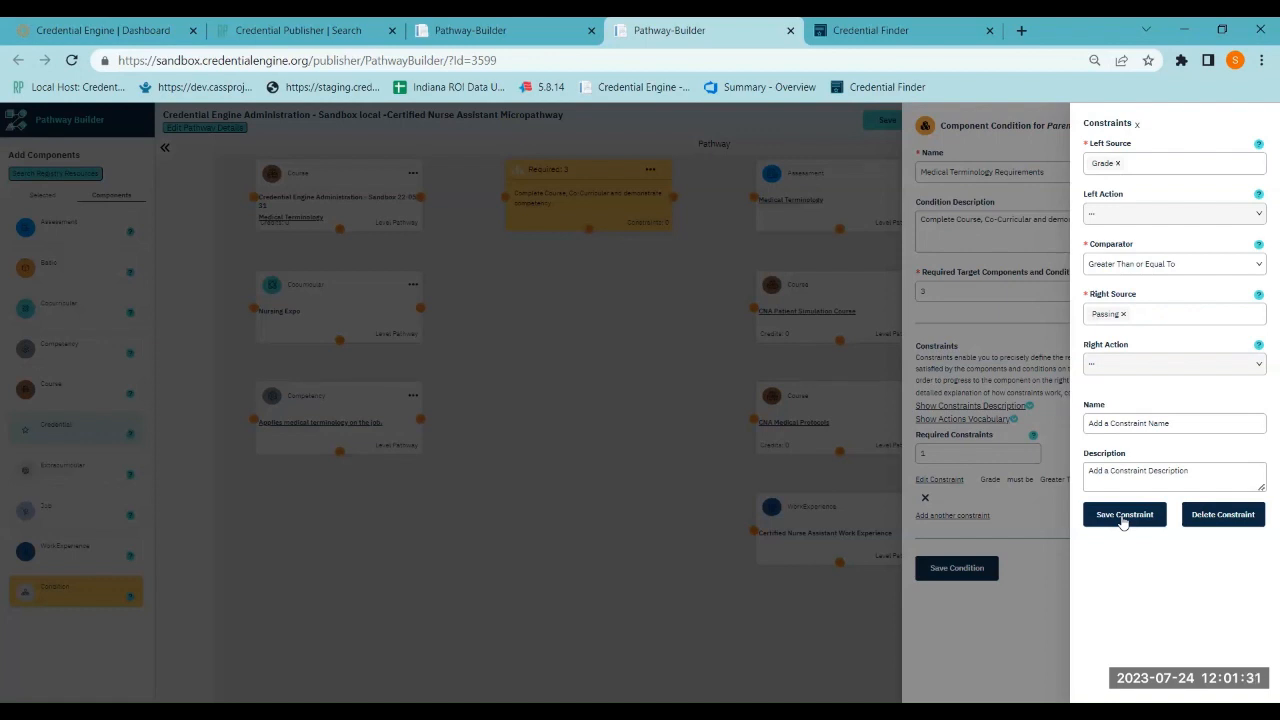
left_click(1157, 266)
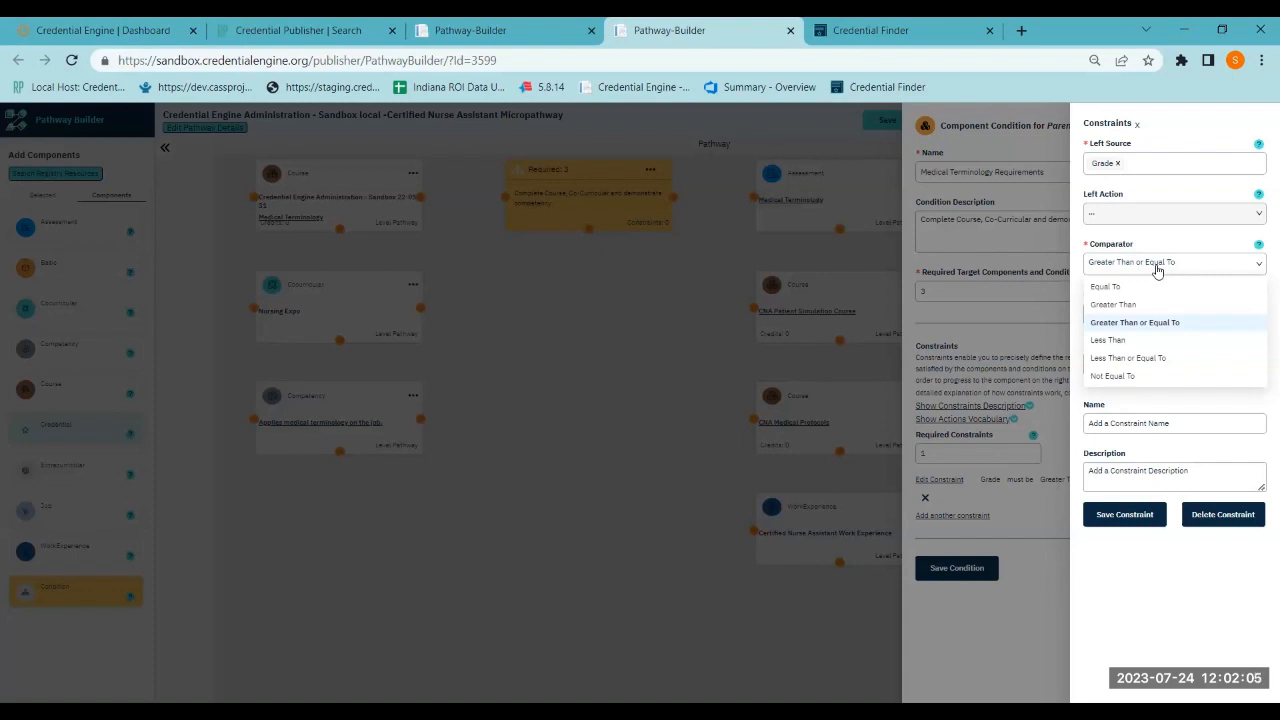
left_click(1172, 243)
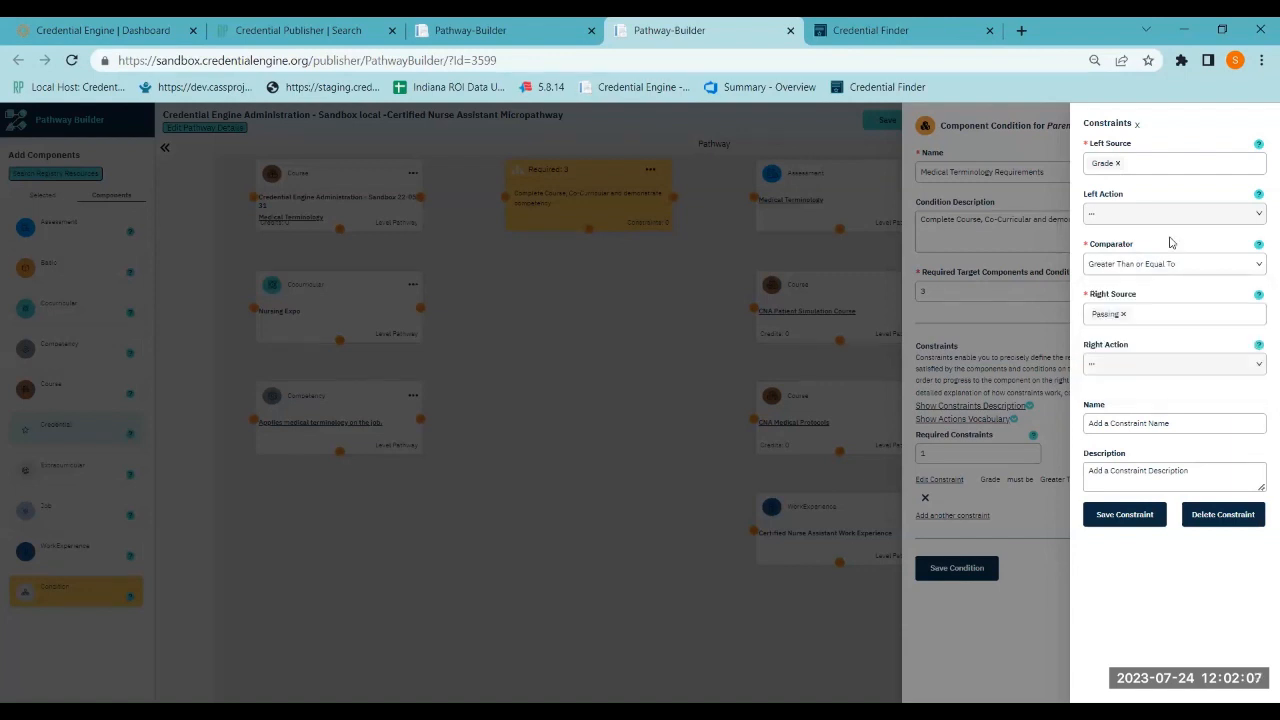
left_click(1136, 516)
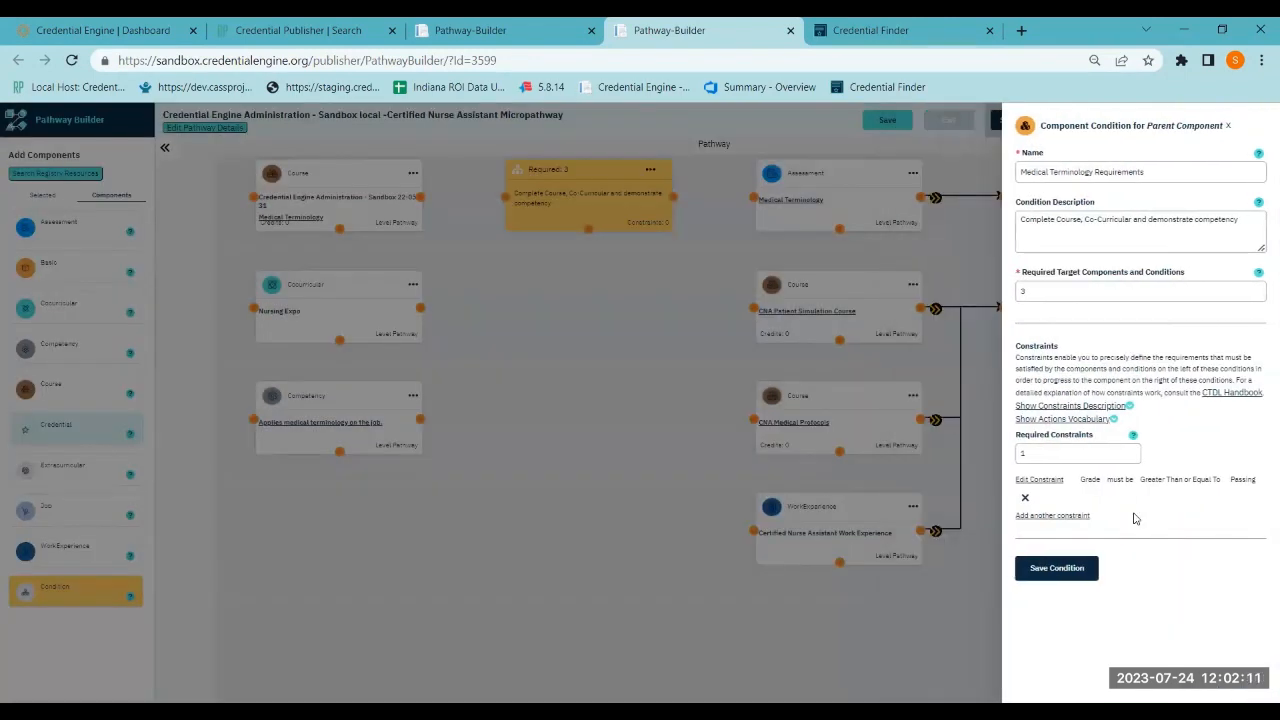
Add a second constraint to the condition with left source "Nursing Exp" and comparator Equal To
left_click(1060, 516)
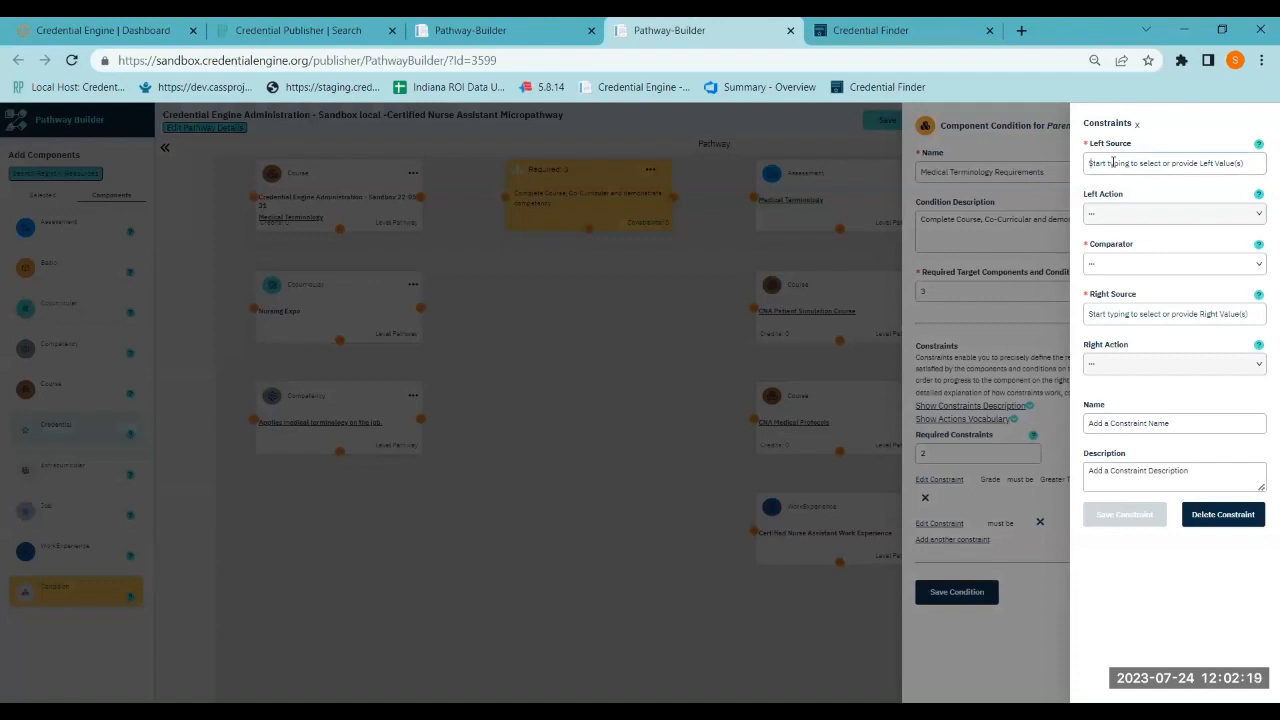
type("Nursing")
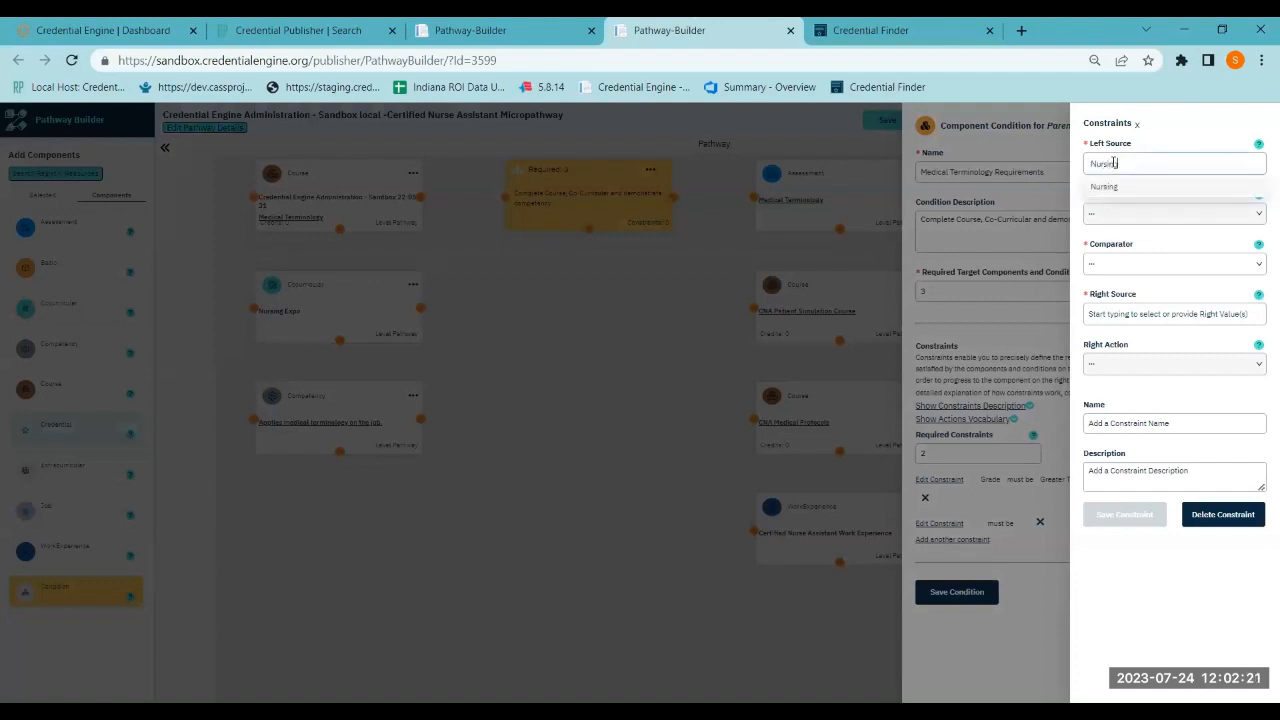
type(" Exp")
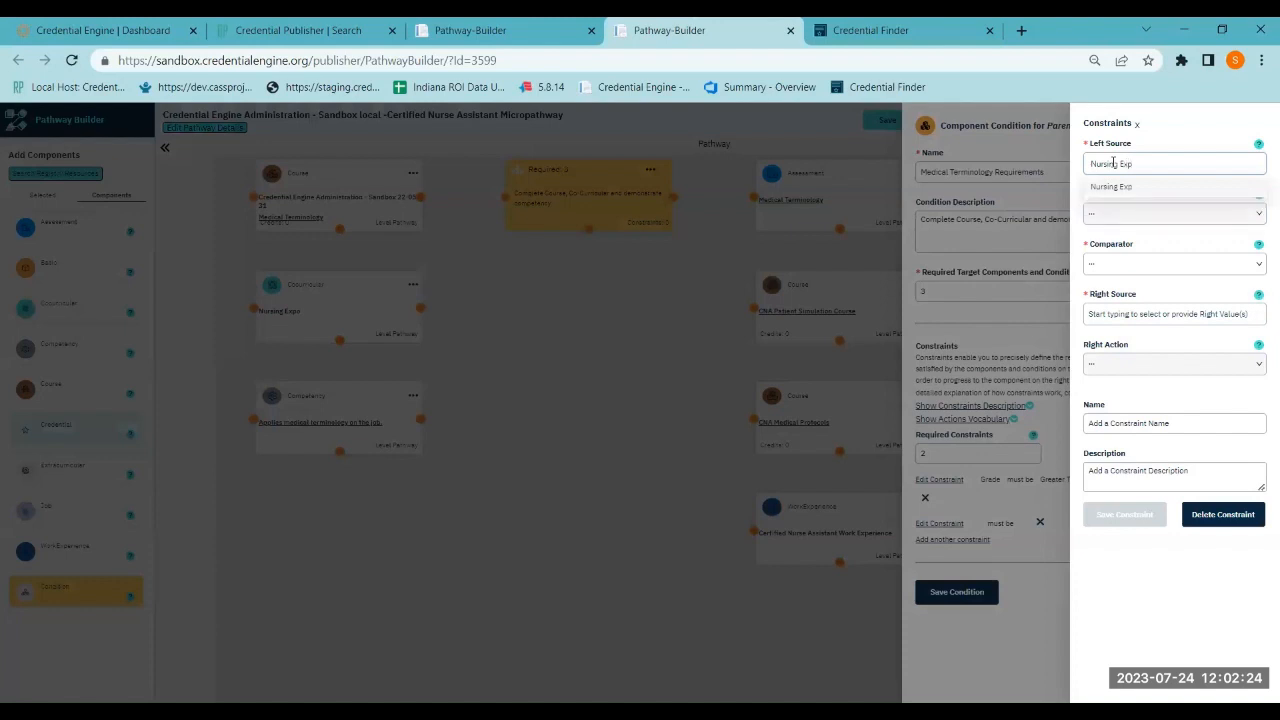
key("Return")
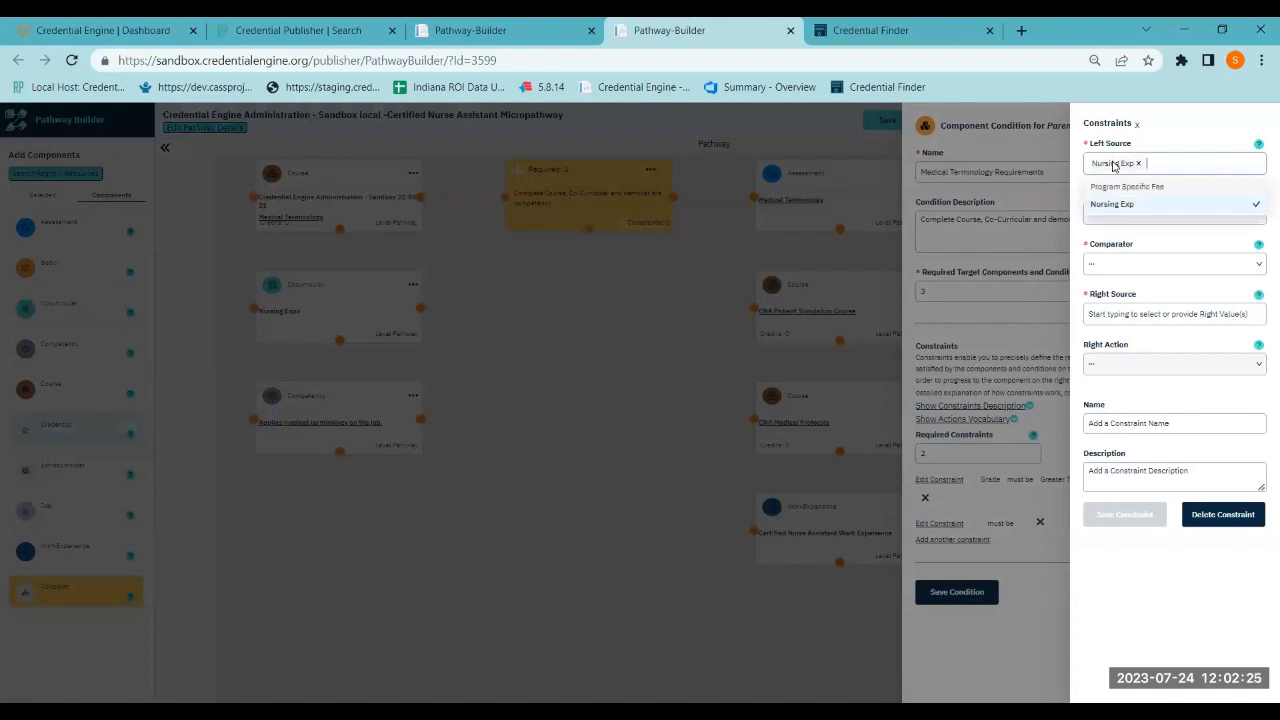
left_click(1188, 136)
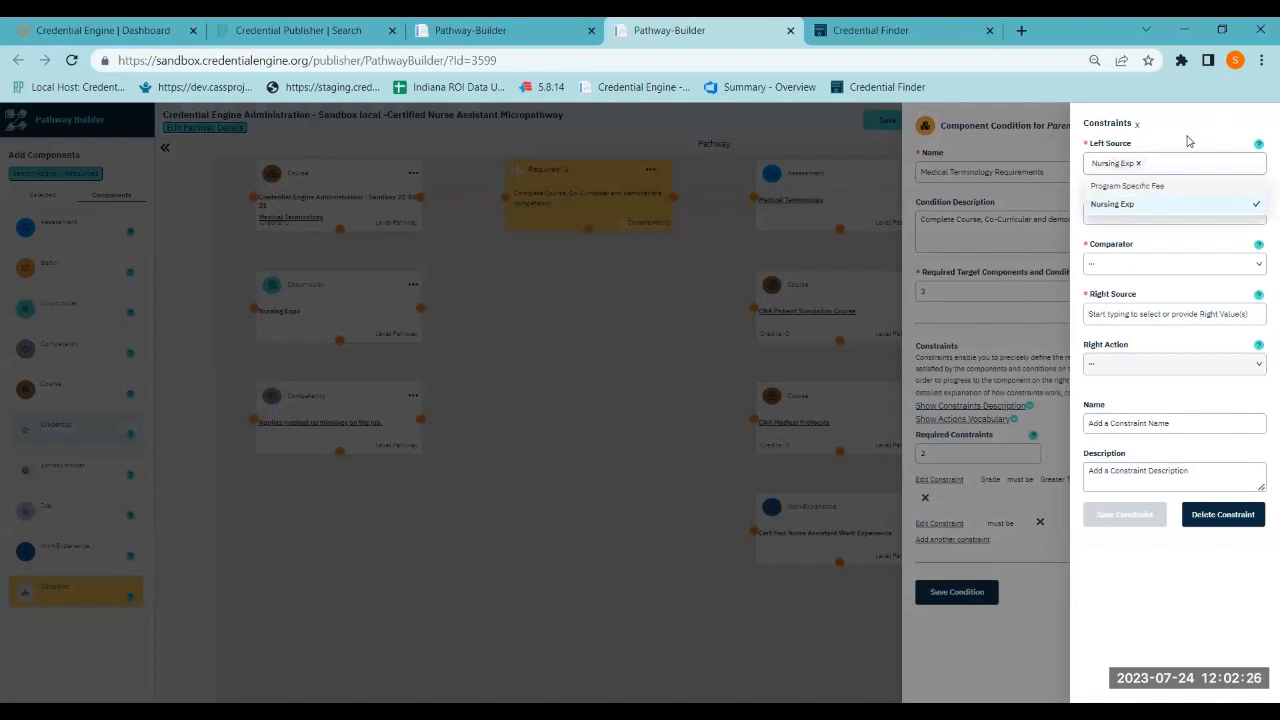
left_click(1100, 264)
left_click(1106, 287)
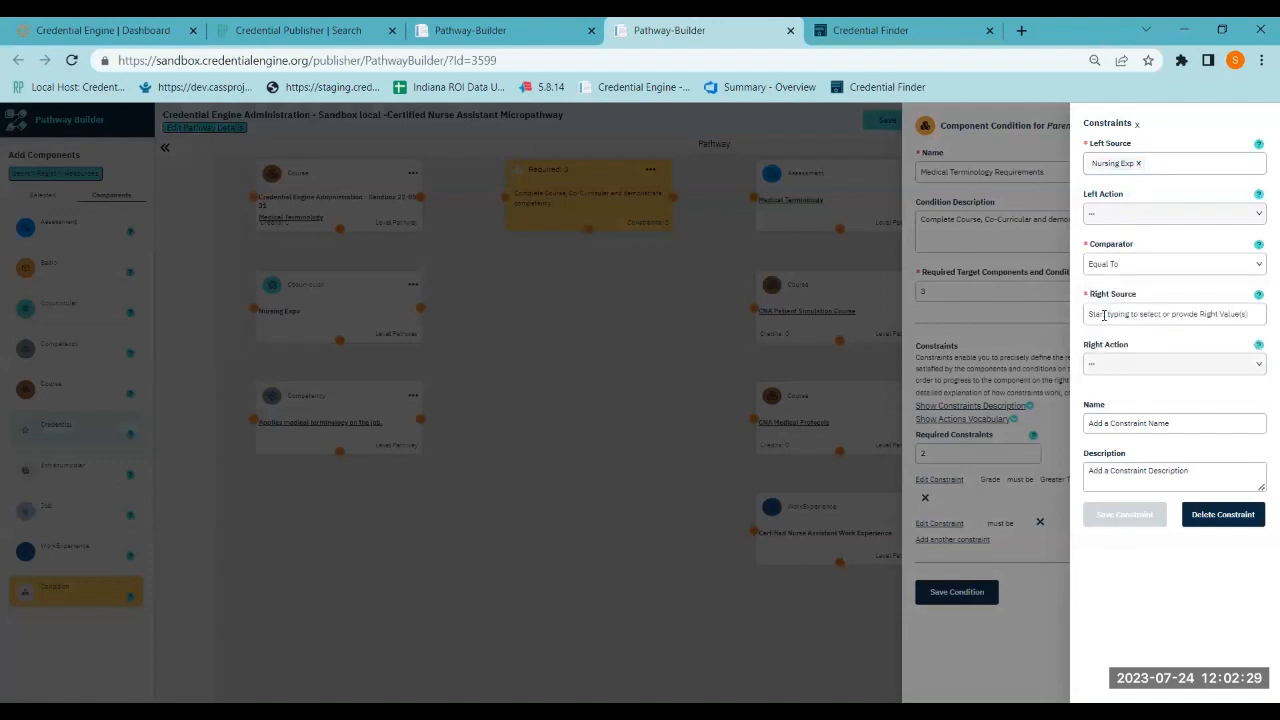
Set the Nursing Exp constraint's right source to "Confirmed Participation", and save both the constraint and the condition
left_click(1104, 315)
type("Confi")
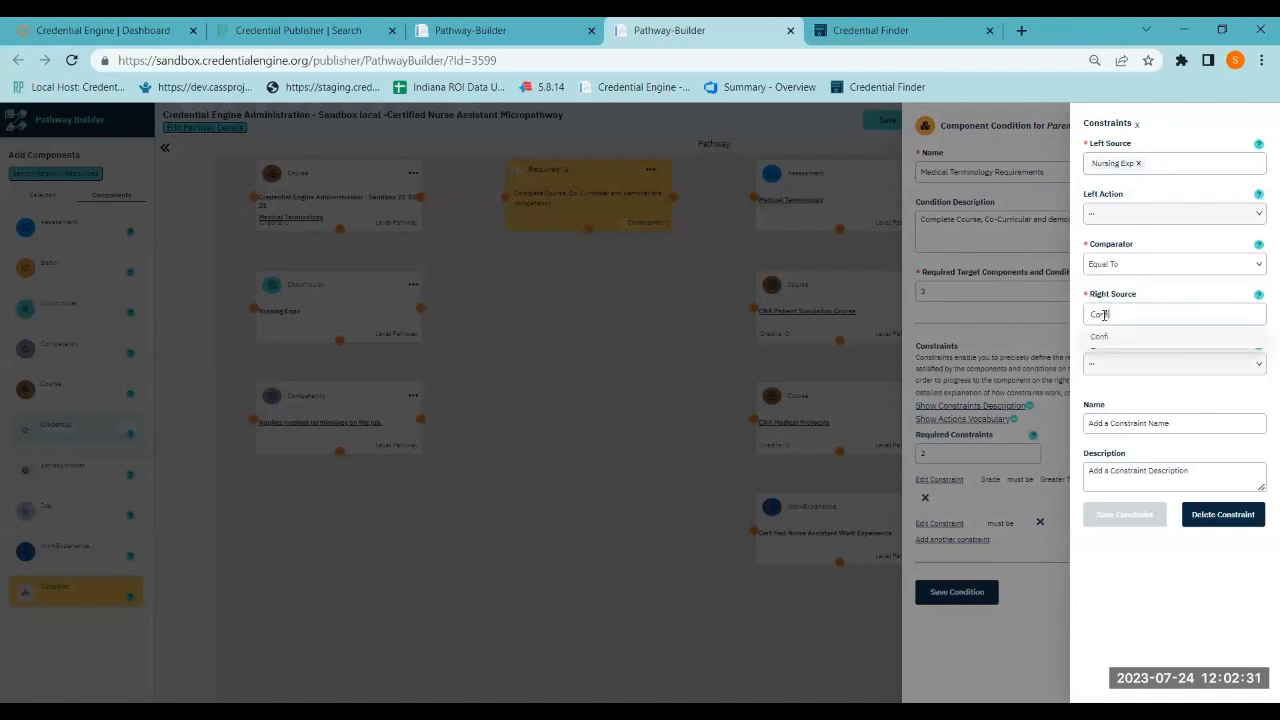
type("rmed")
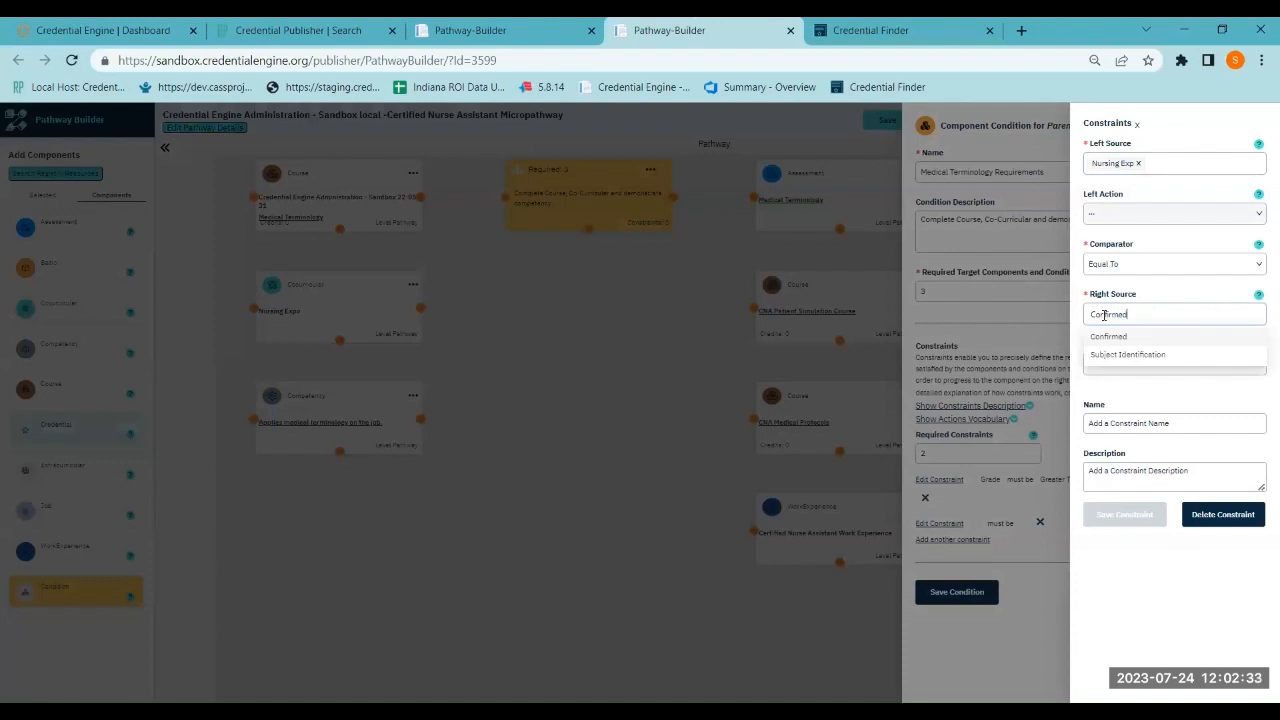
type(" Par")
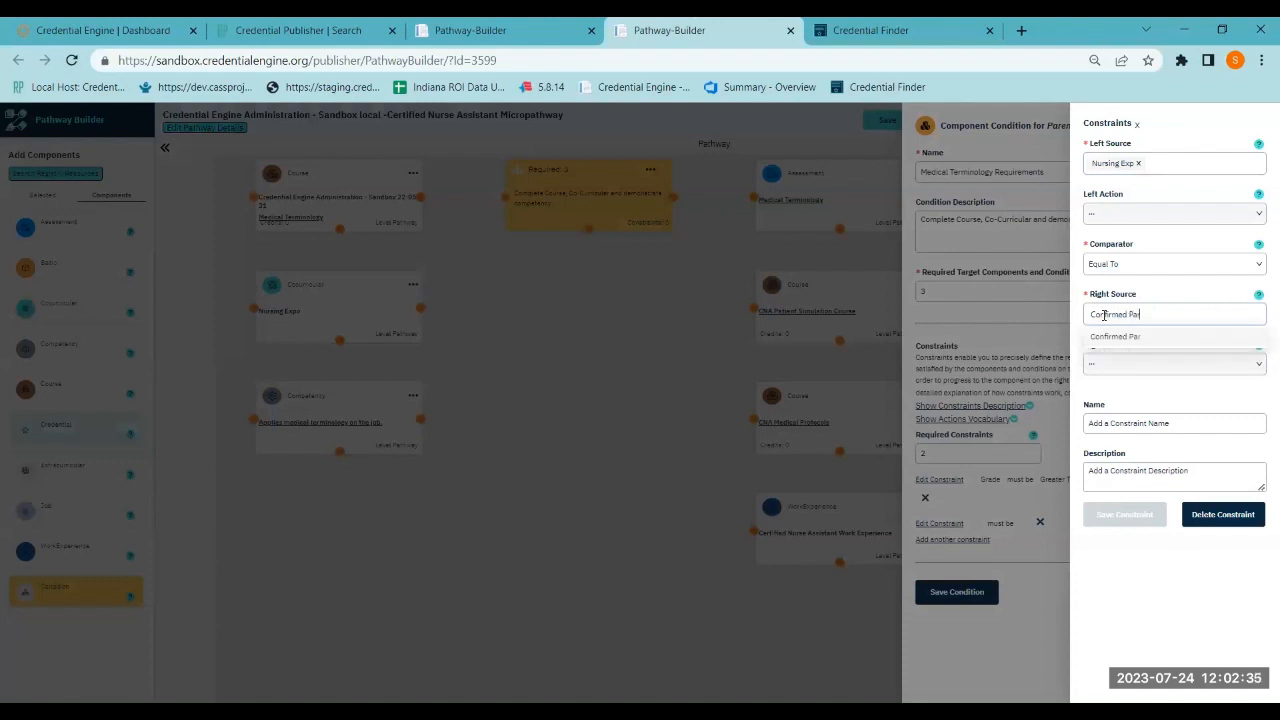
type("ticipation")
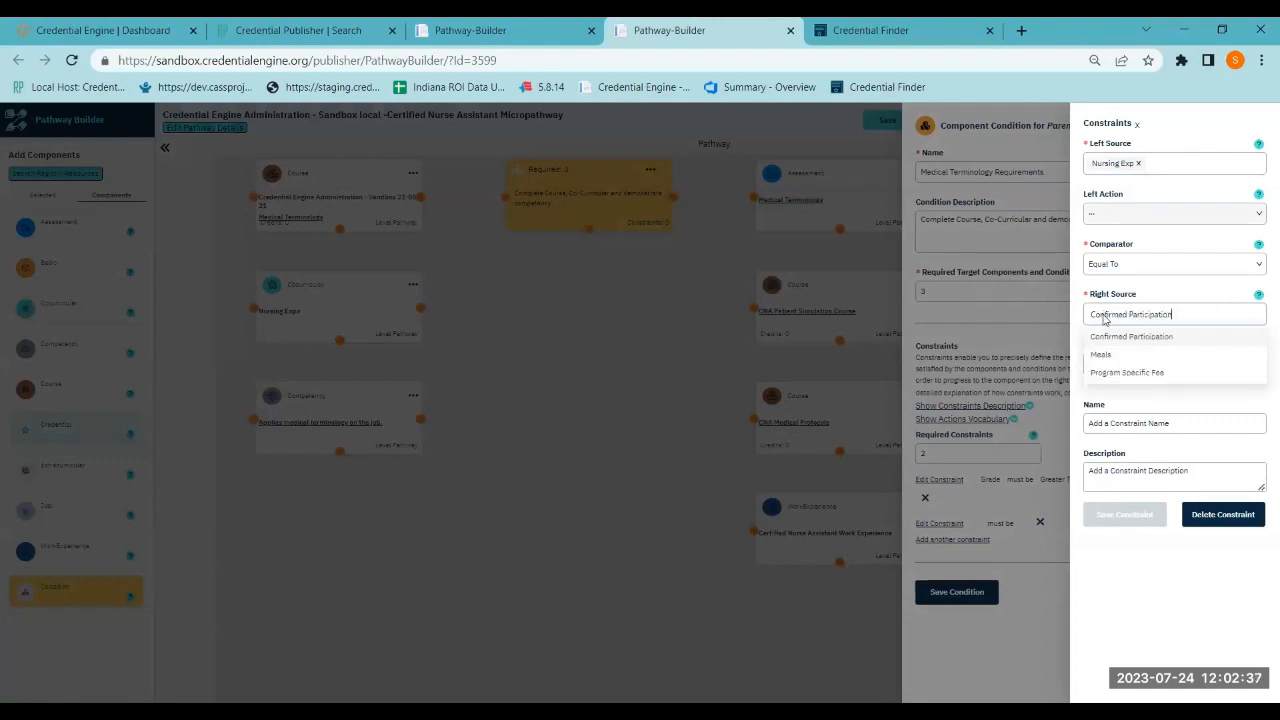
key("Return")
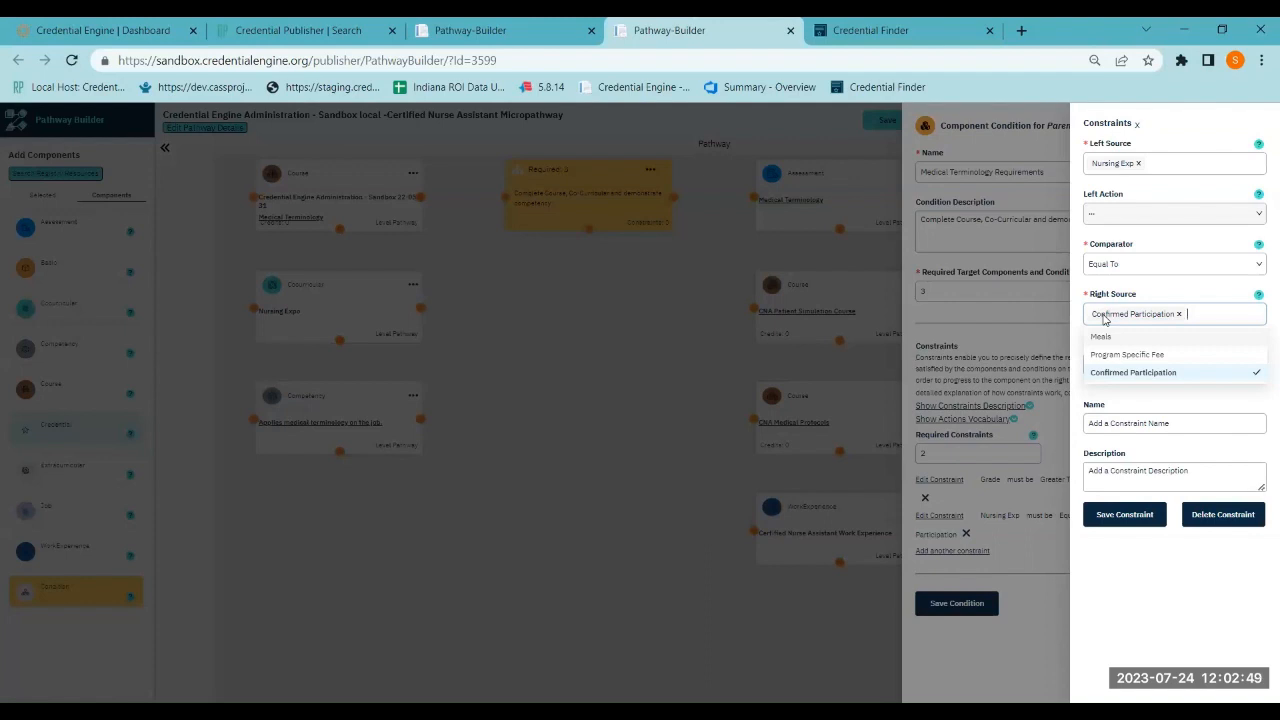
type("V")
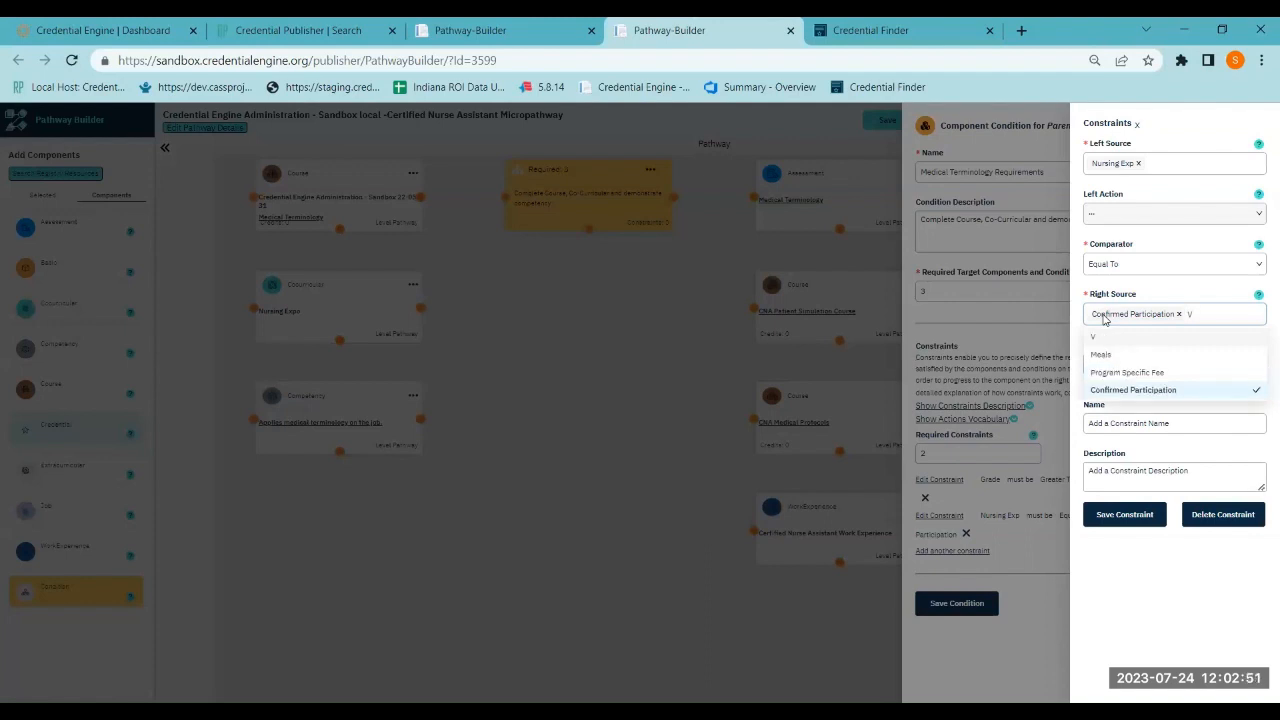
left_click(1160, 286)
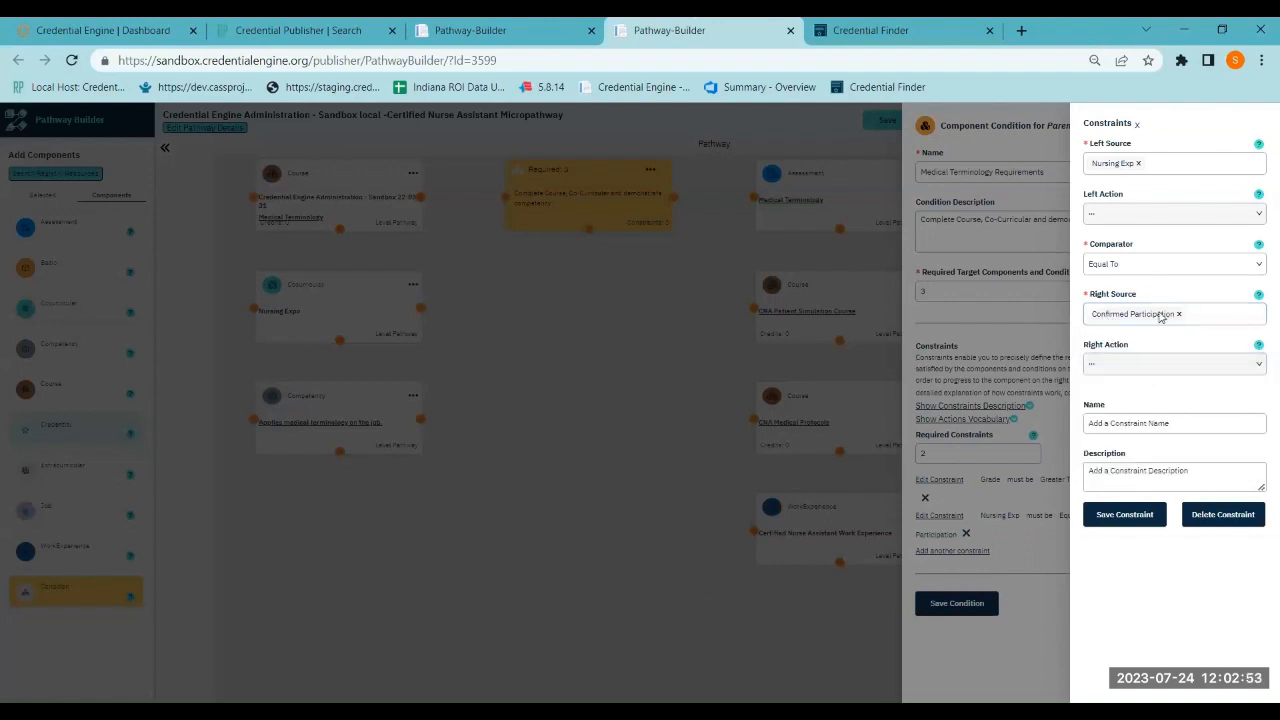
left_click(1122, 513)
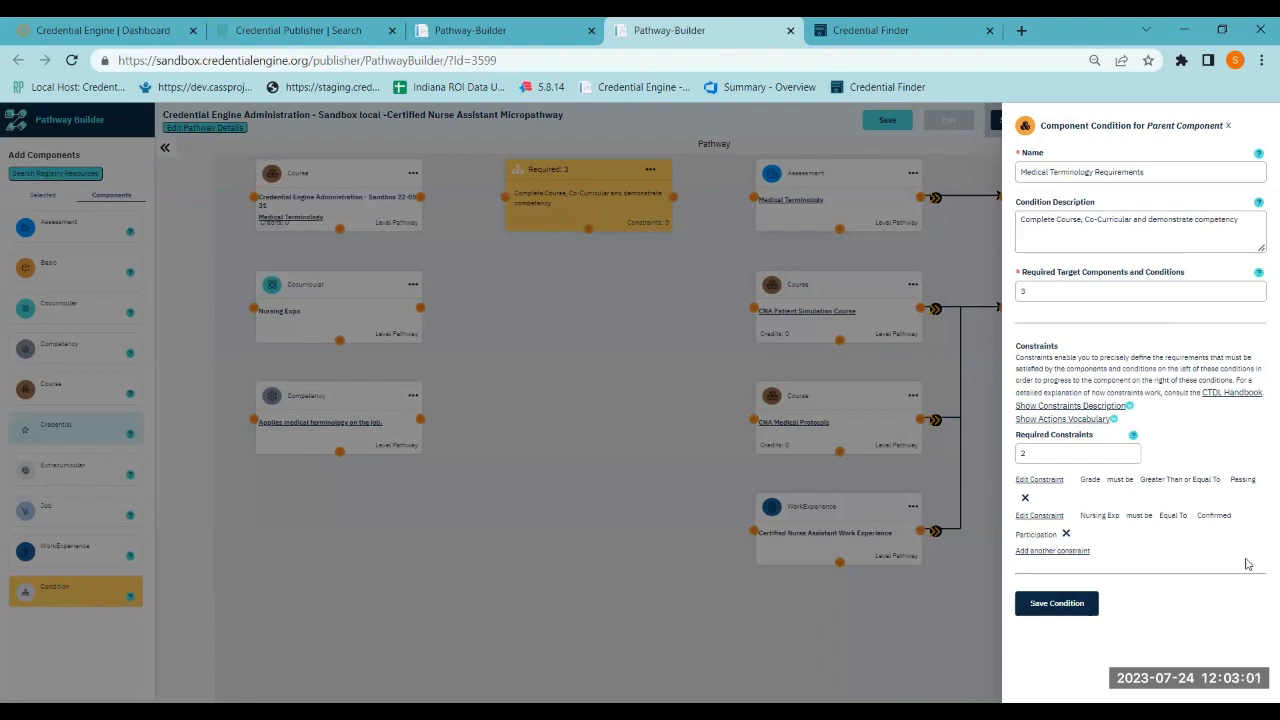
left_click(1070, 604)
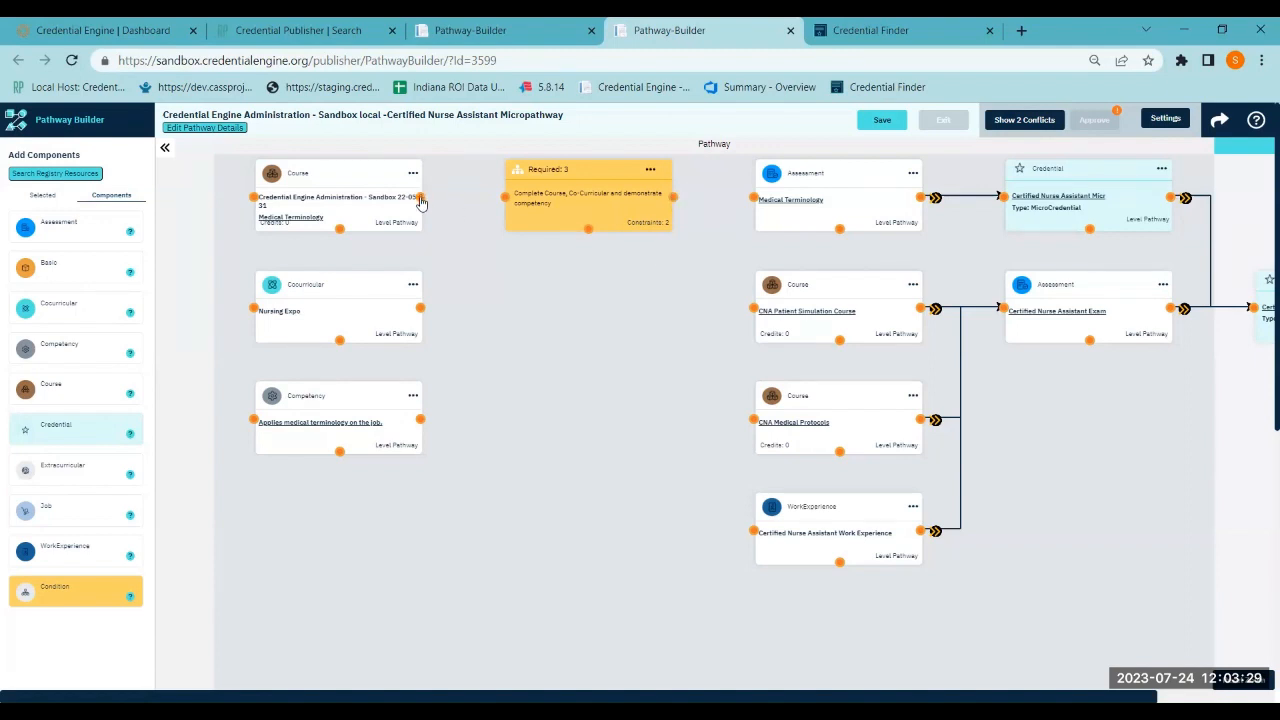
Connect the Medical Terminology course, Nursing Expo and the competency to the Medical Terminology Requirements condition
left_click(504, 198)
left_click(504, 198)
left_click(504, 200)
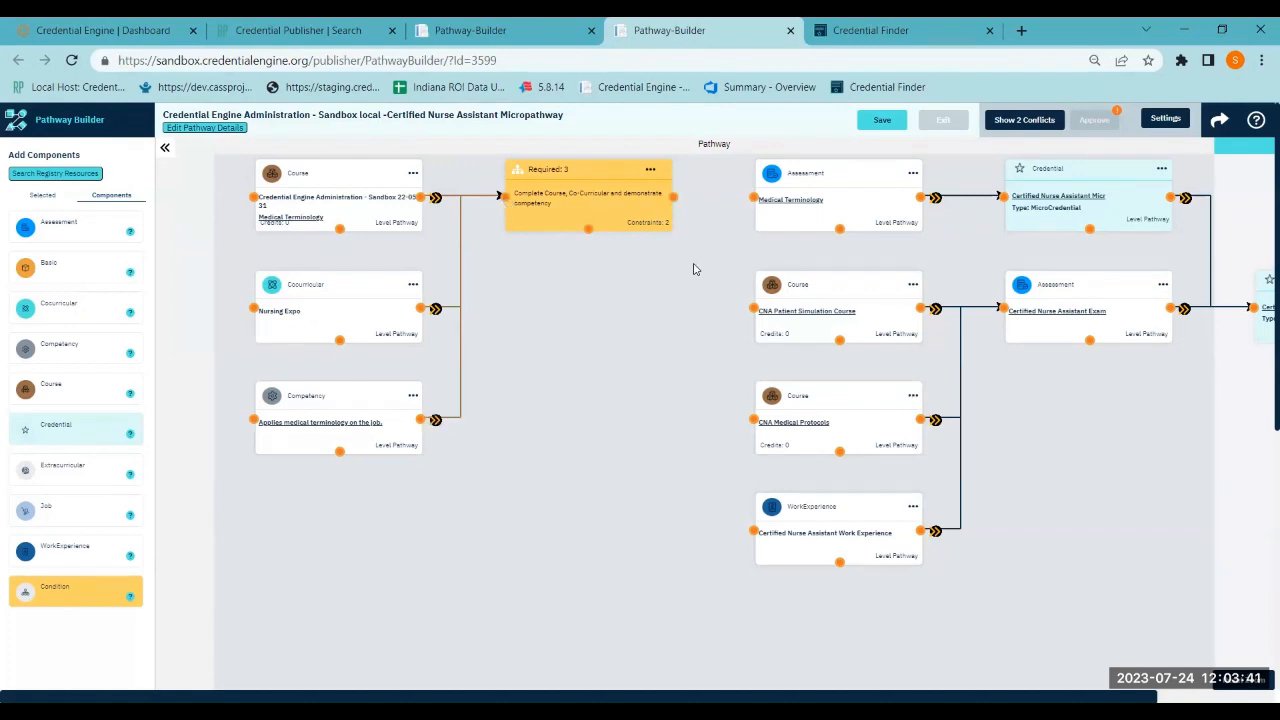
Try to save the pathway and review its conflicts
left_click(881, 121)
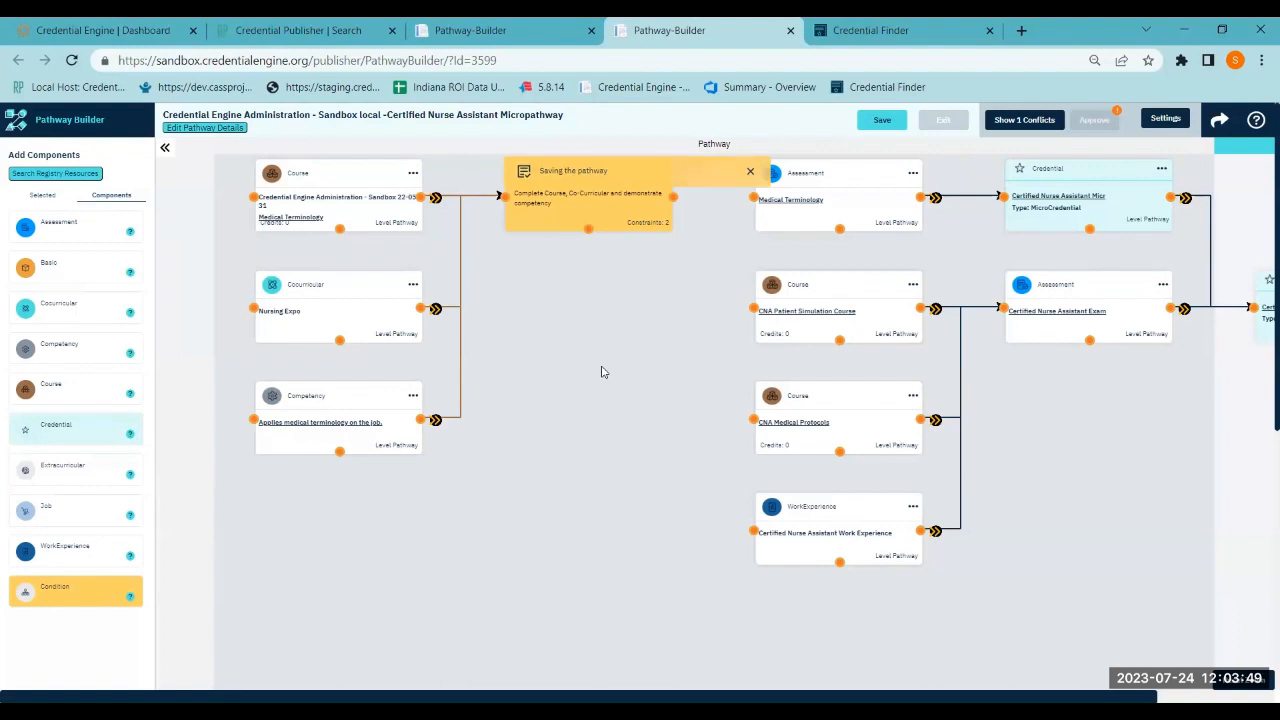
left_click(1025, 123)
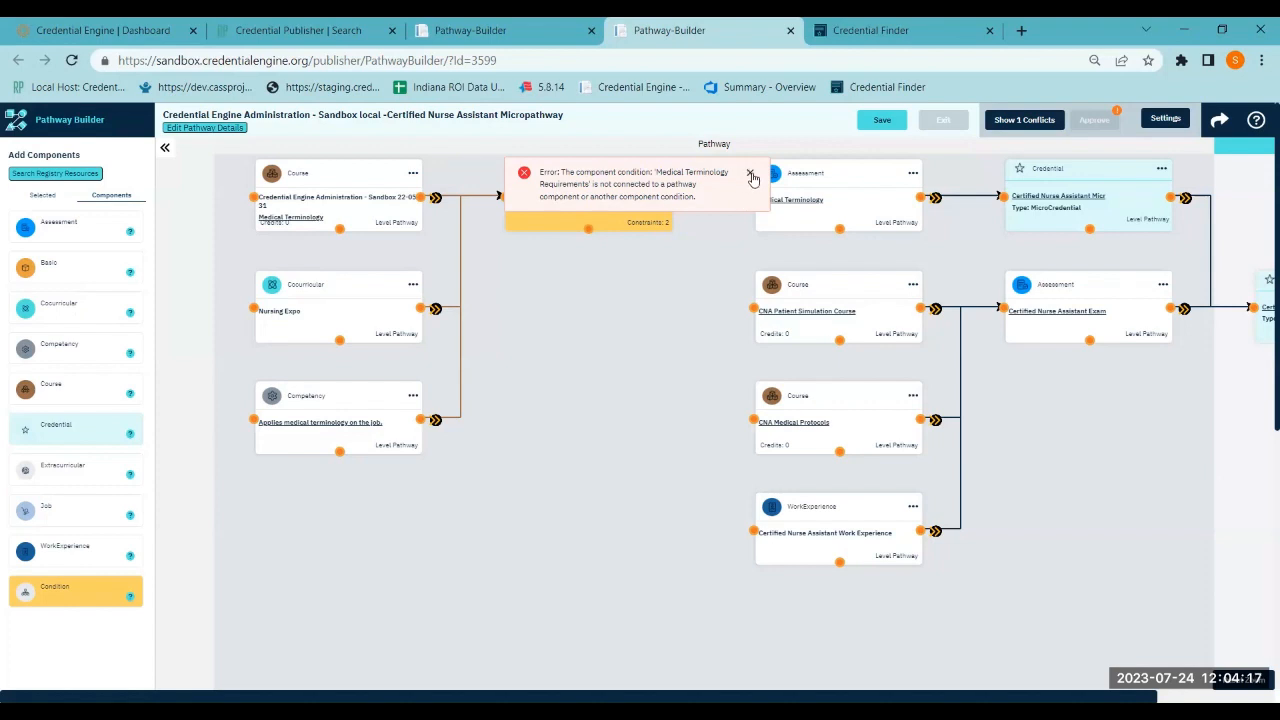
left_click(749, 175)
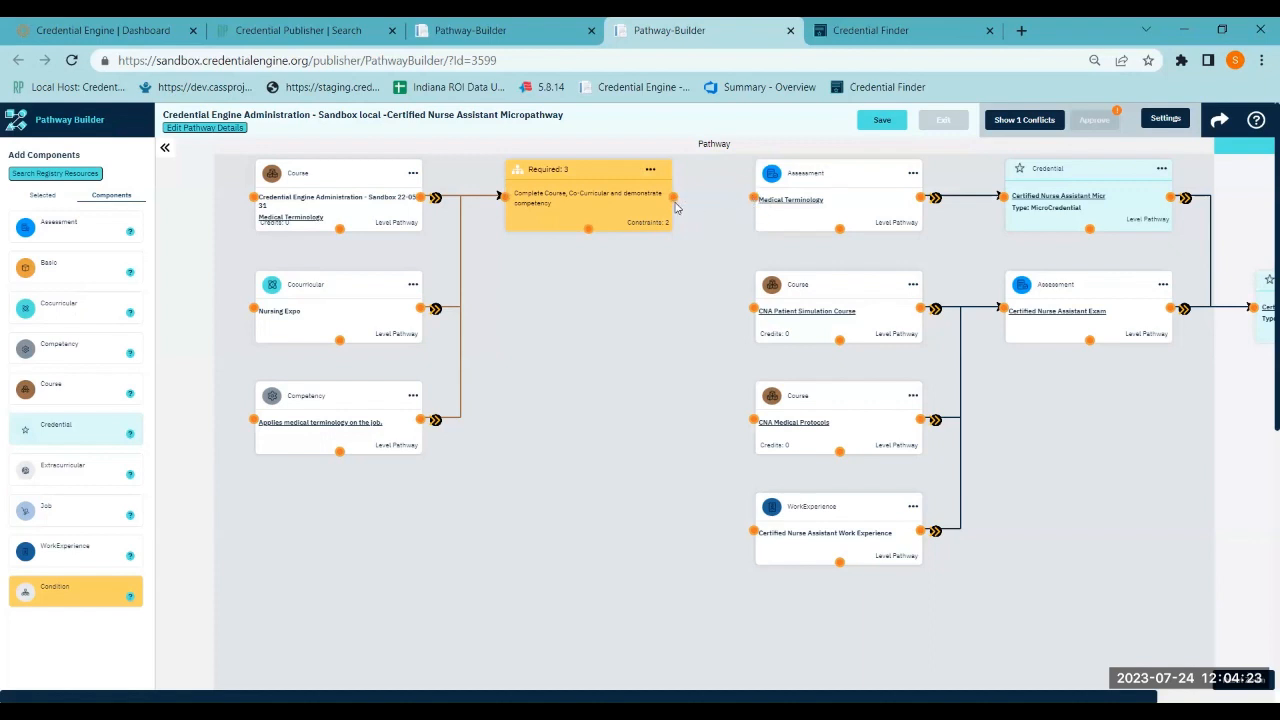
Connect the Medical Terminology Requirements condition to the Medical Terminology assessment and save the pathway
left_click(751, 200)
left_click(870, 125)
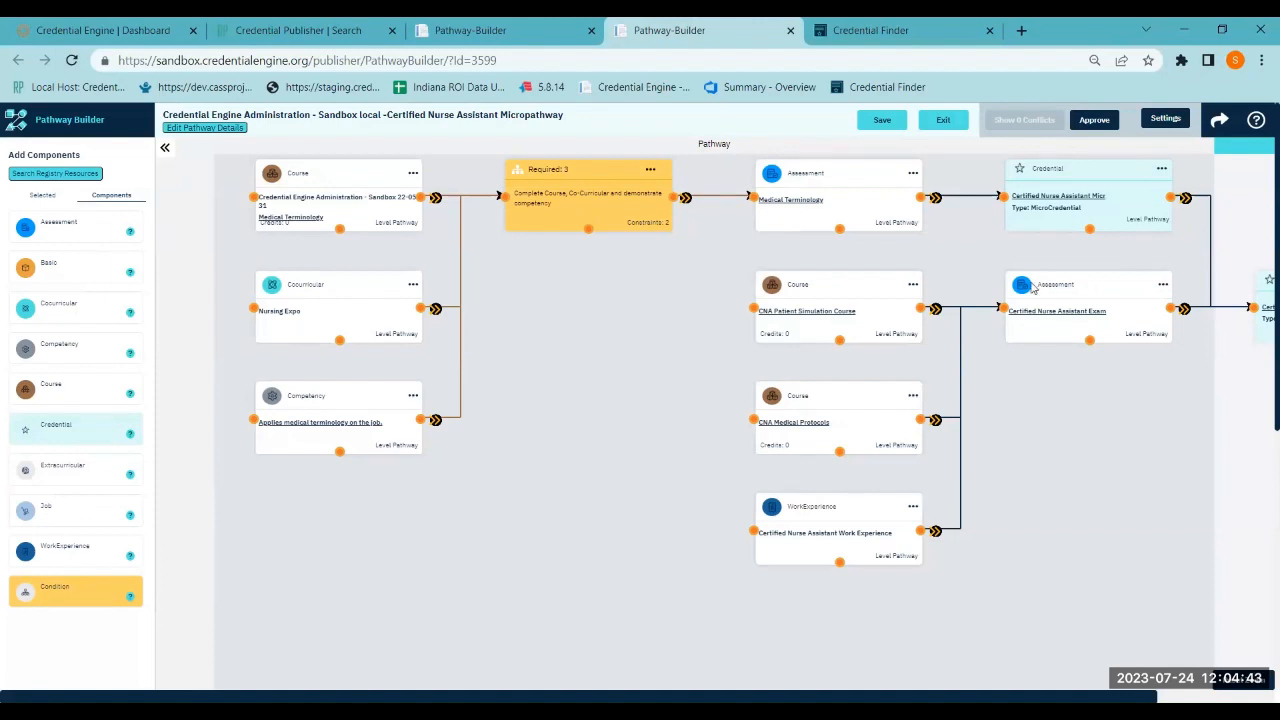
Approve the Certified Nurse Assistant Micropathway and confirm the approval
left_click(1097, 122)
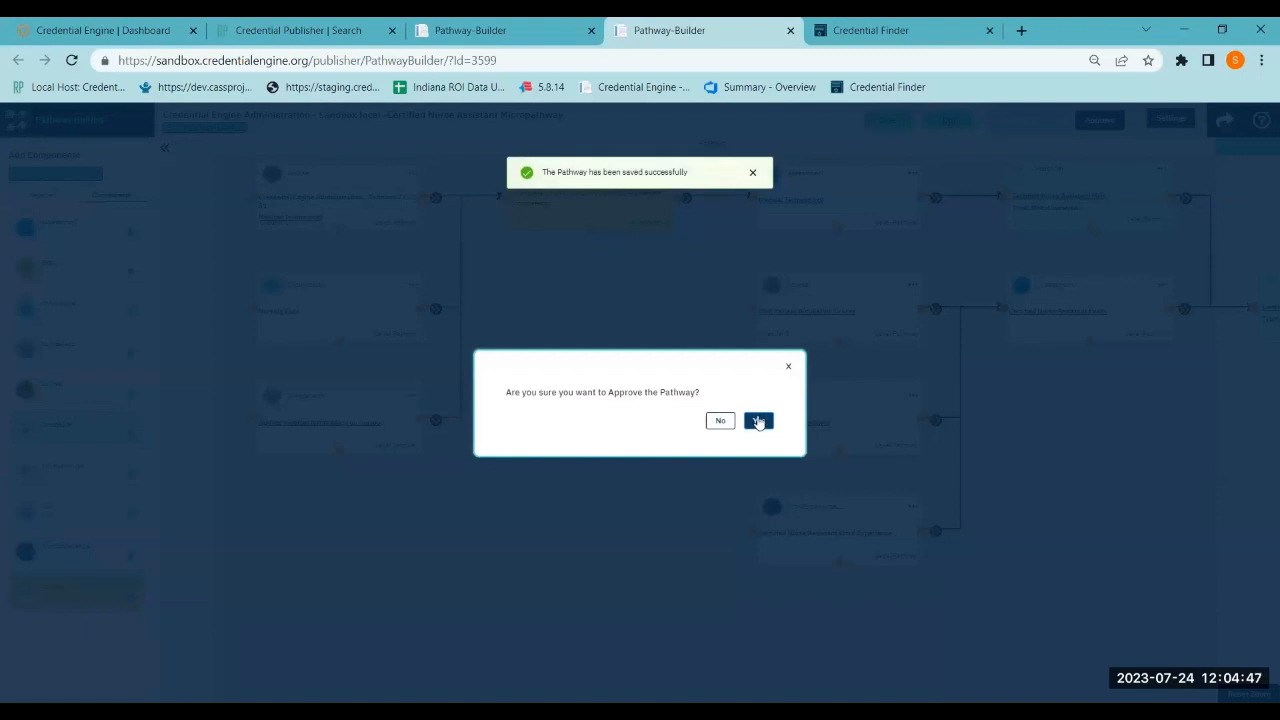
left_click(758, 421)
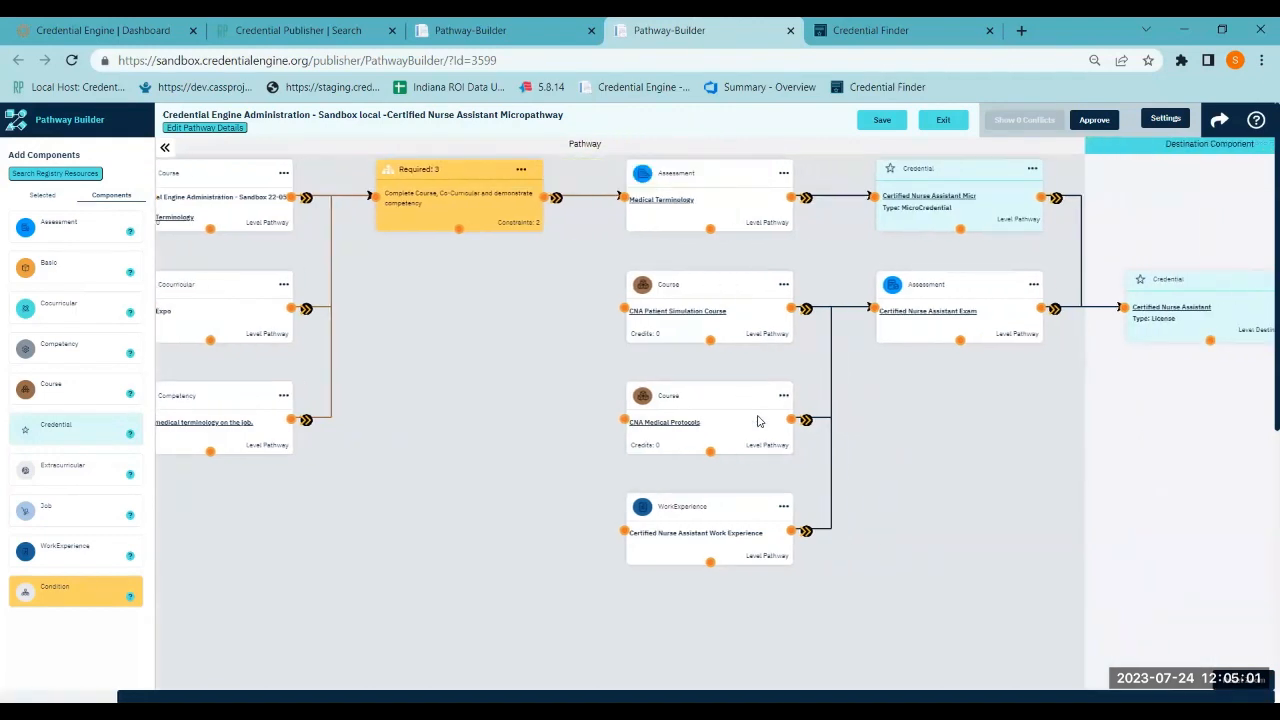
left_click(1005, 319)
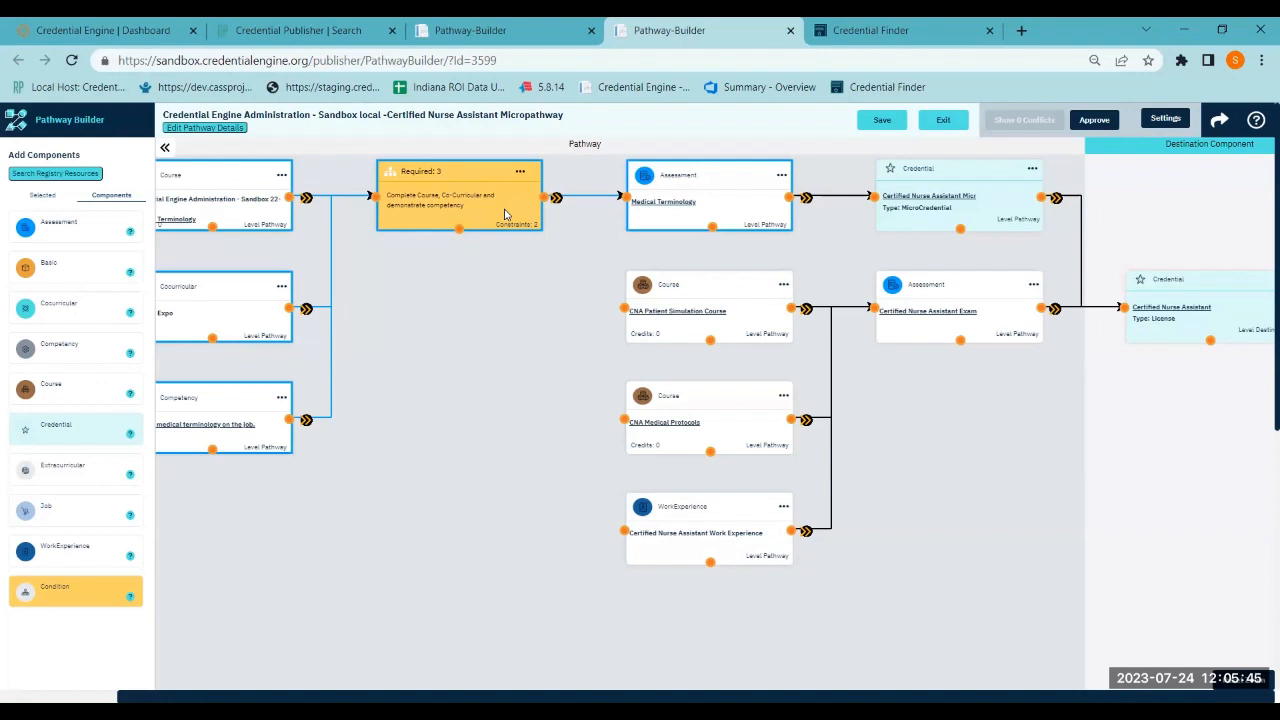
left_click(995, 215)
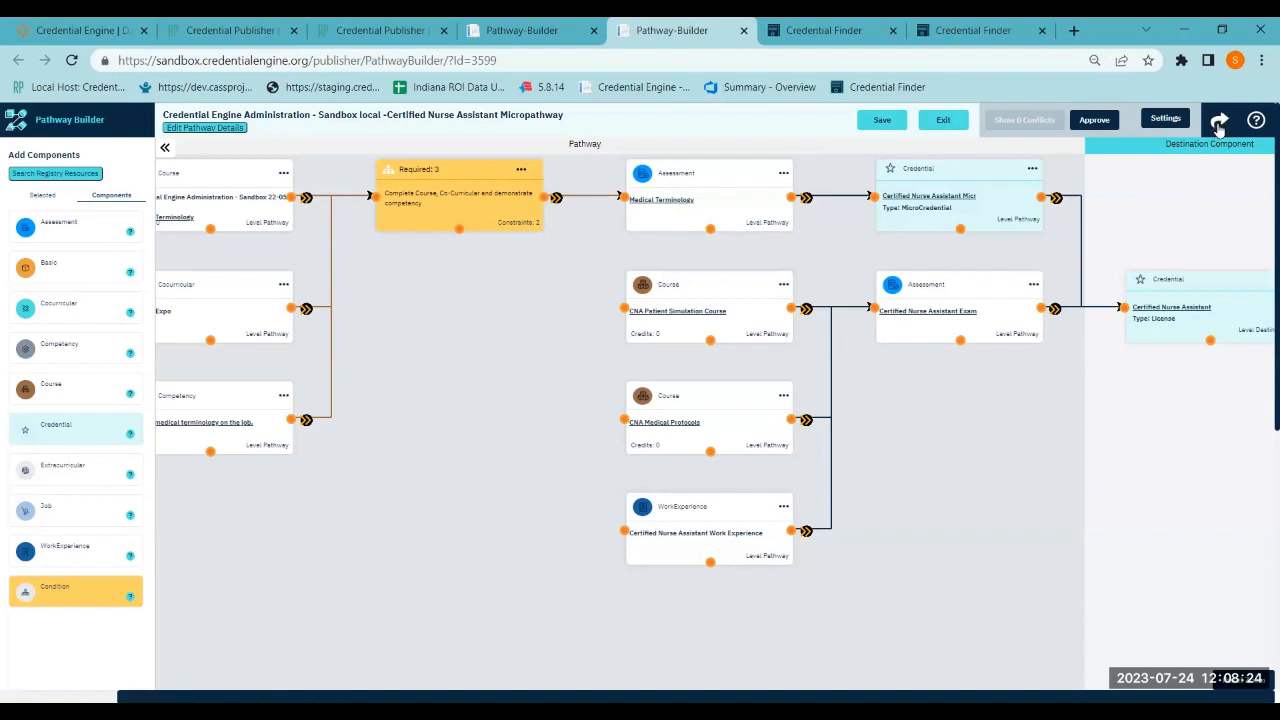
Open the copied Credential Finder link for the Certified Nurse Assistant Micropathway in a new tab and examine its pathway components
left_click(1073, 32)
key("ctrl+v")
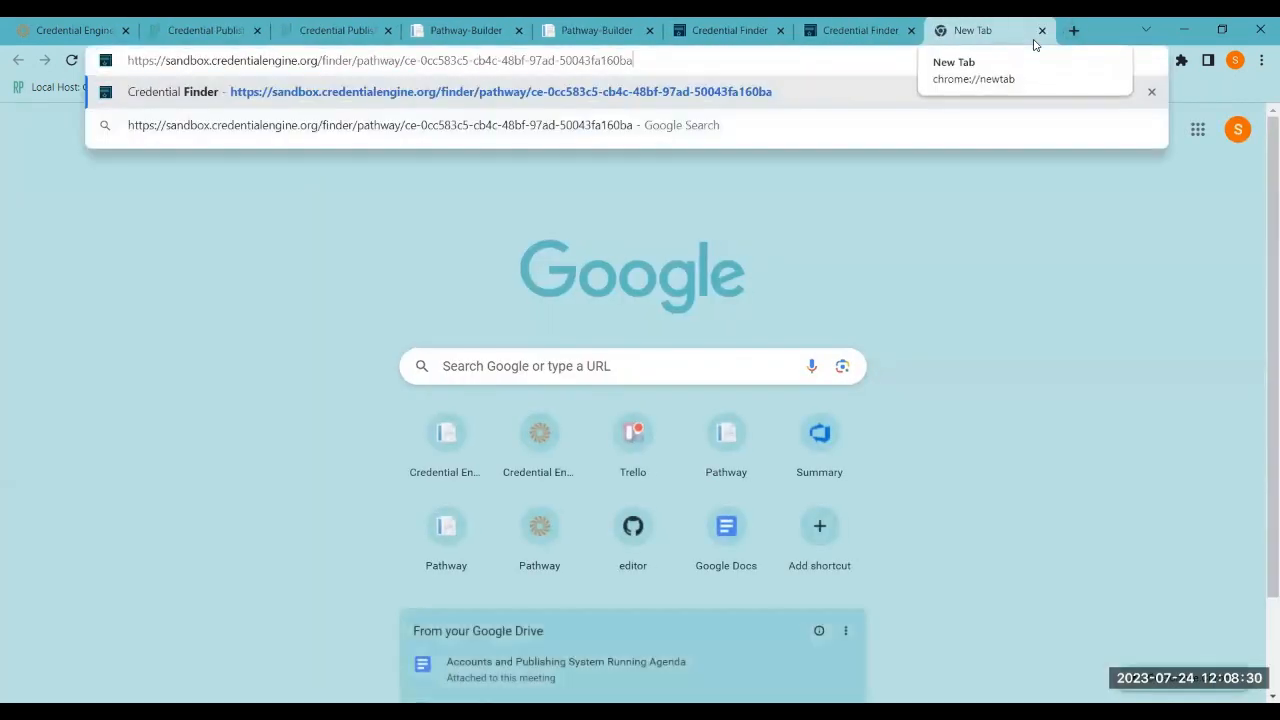
key("Return")
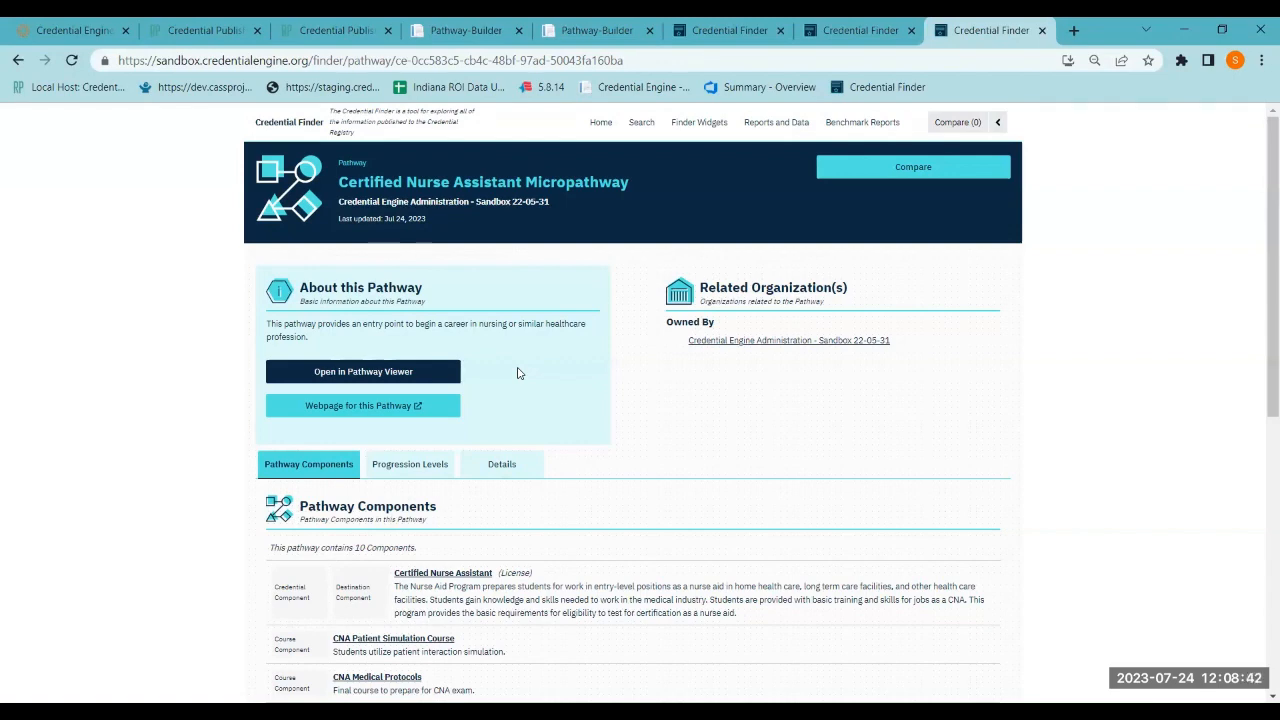
scroll(523, 476, "down", 3)
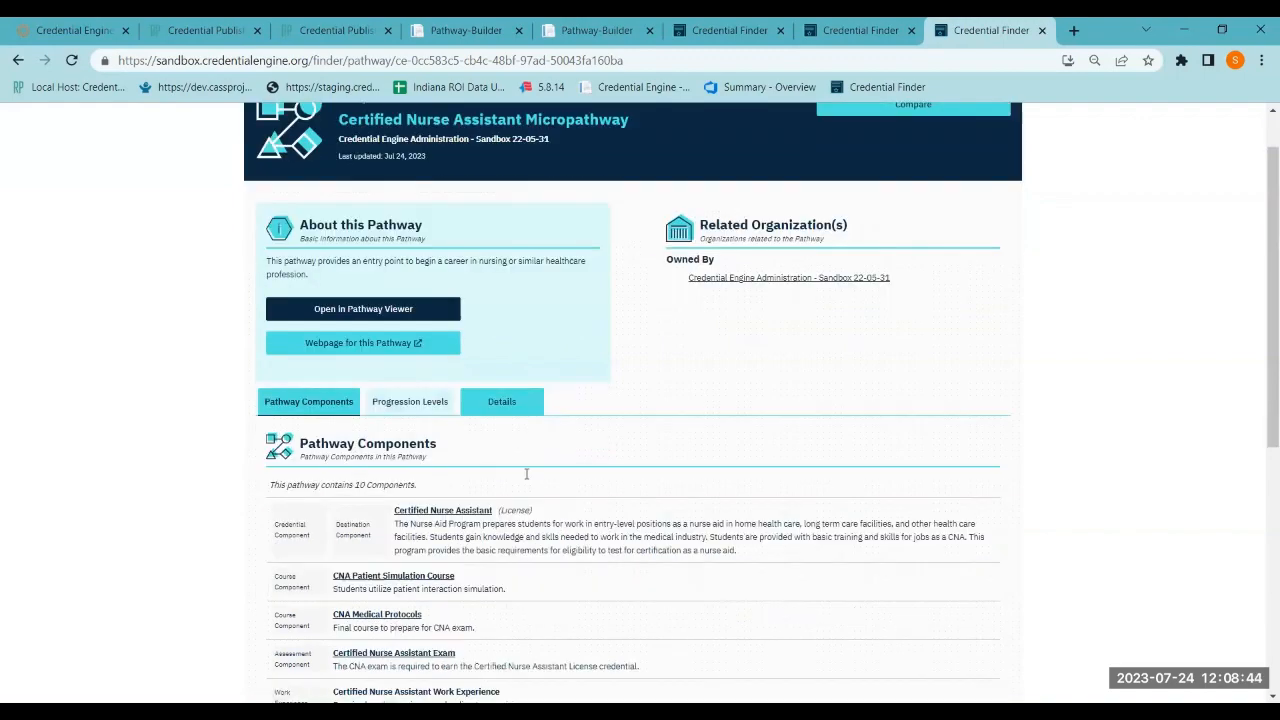
scroll(526, 474, "down", 2)
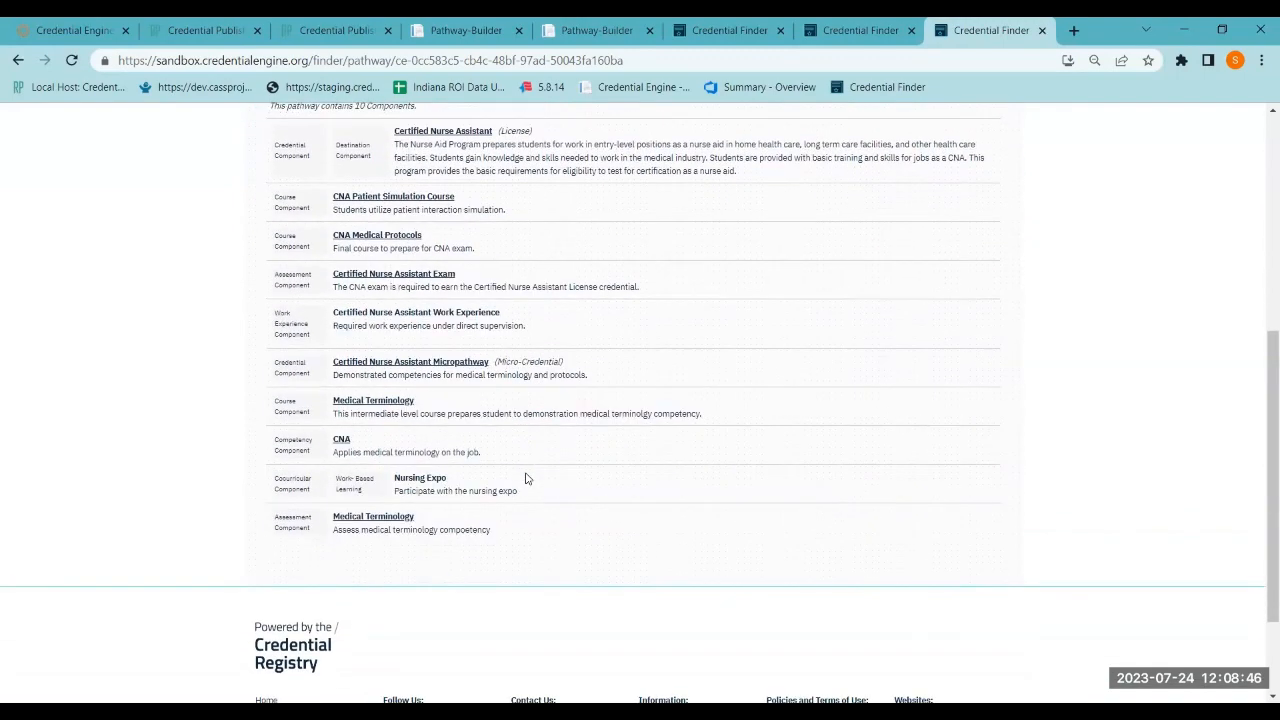
scroll(526, 476, "up", 1)
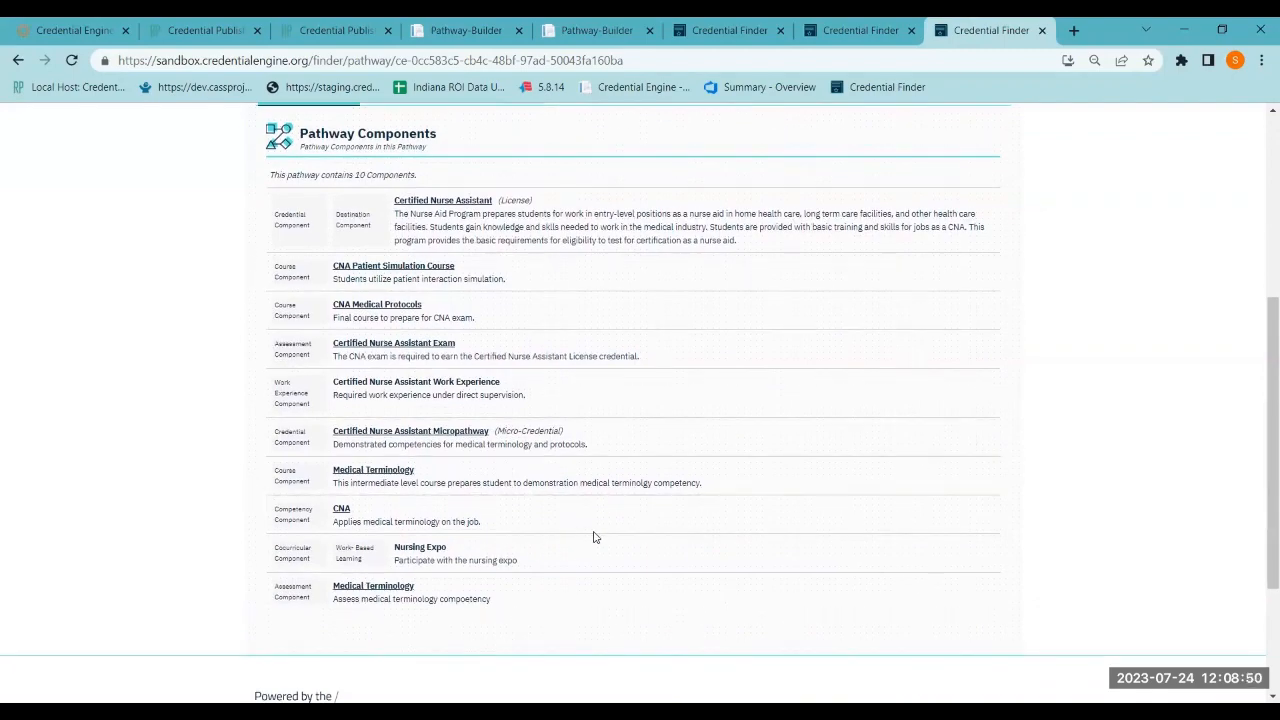
scroll(593, 537, "up", 1)
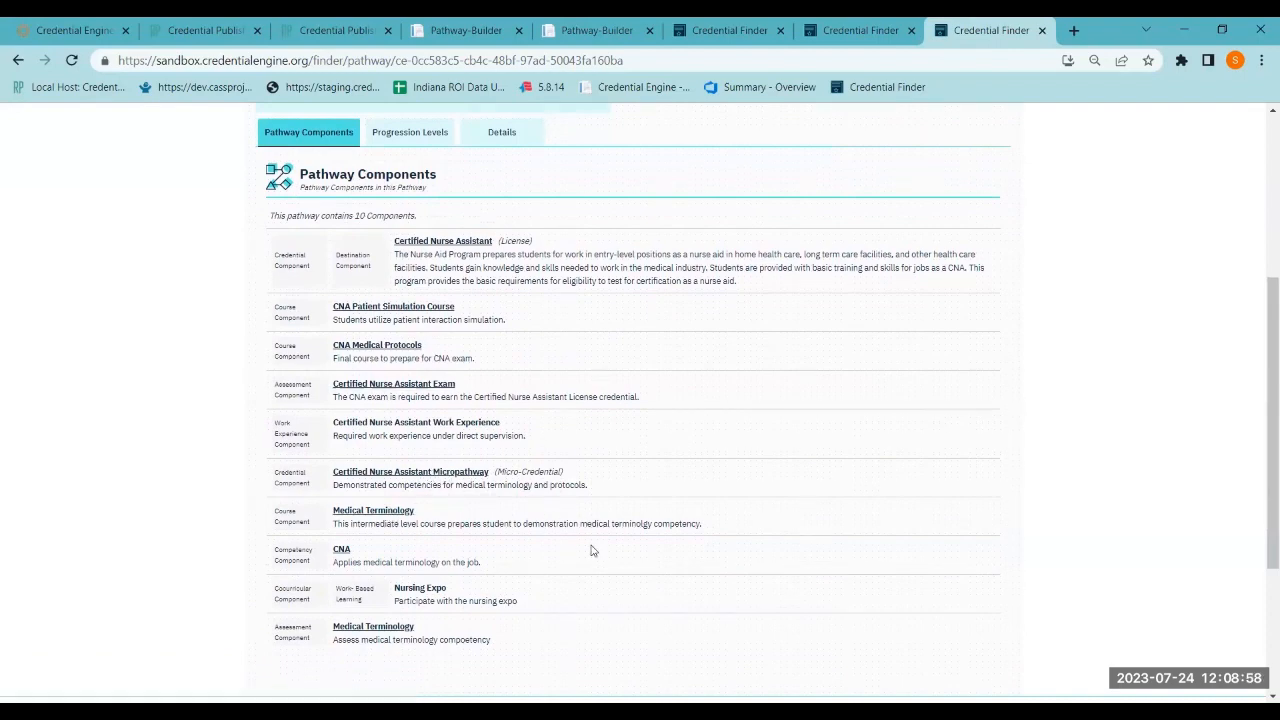
scroll(590, 480, "up", 4)
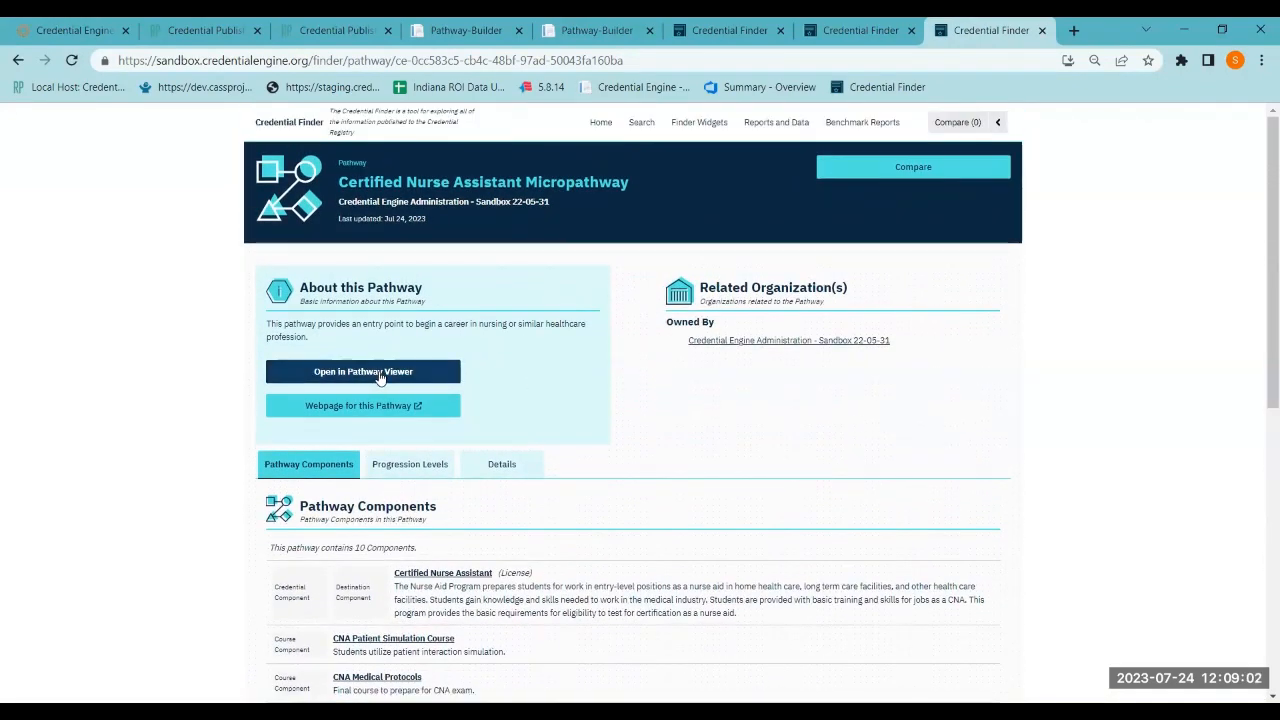
Review the pathway's progression levels and its additional details, including subjects, occupations, industries and the linked support service
left_click(424, 470)
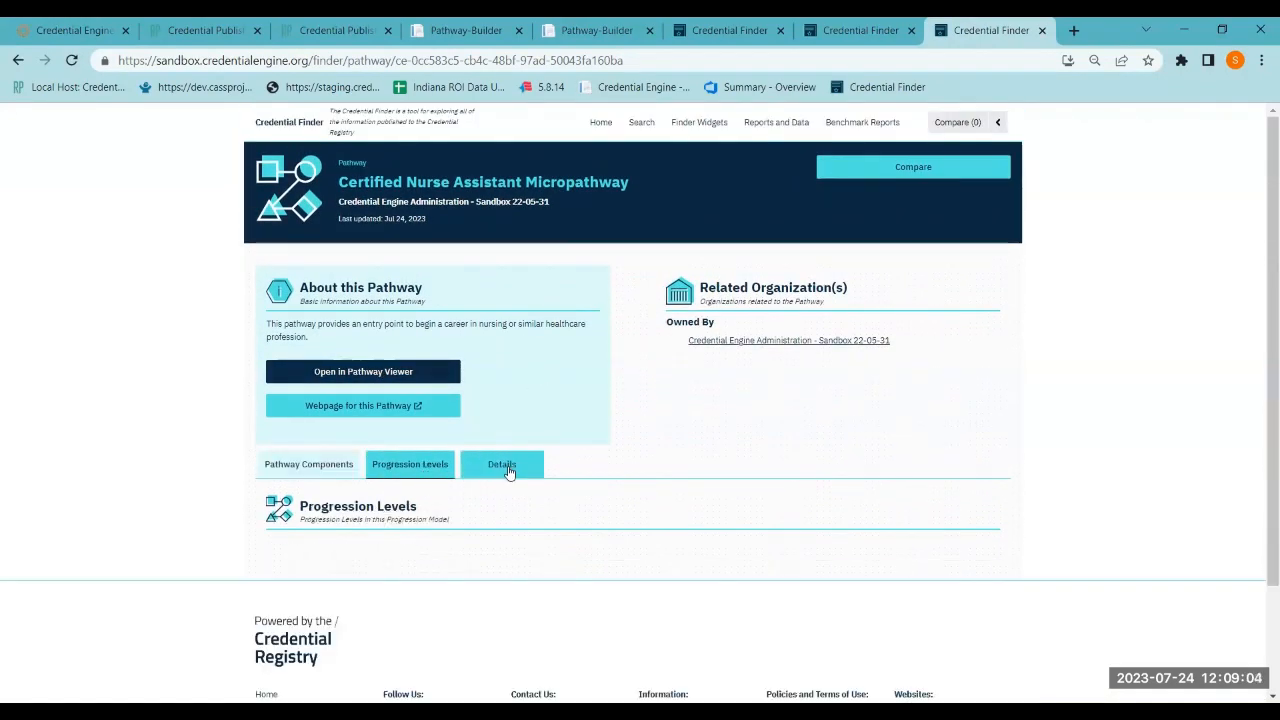
left_click(509, 470)
scroll(650, 577, "down", 1)
scroll(649, 577, "down", 3)
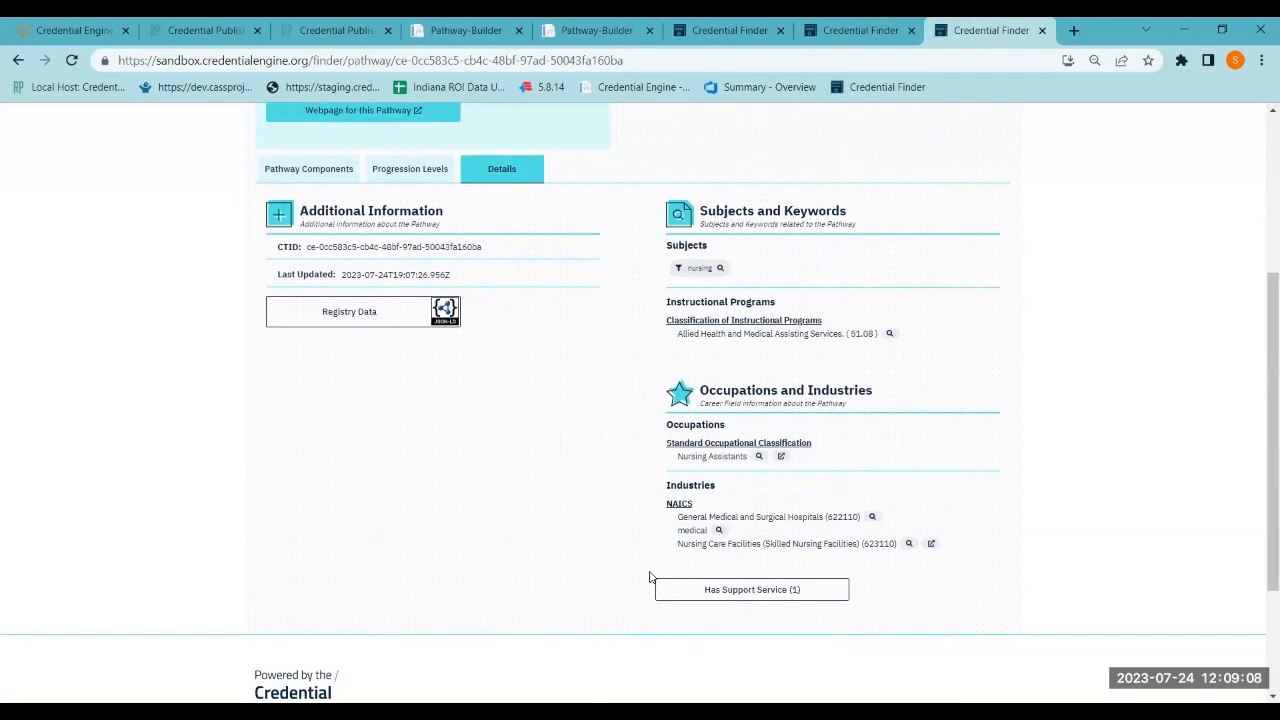
left_click(725, 594)
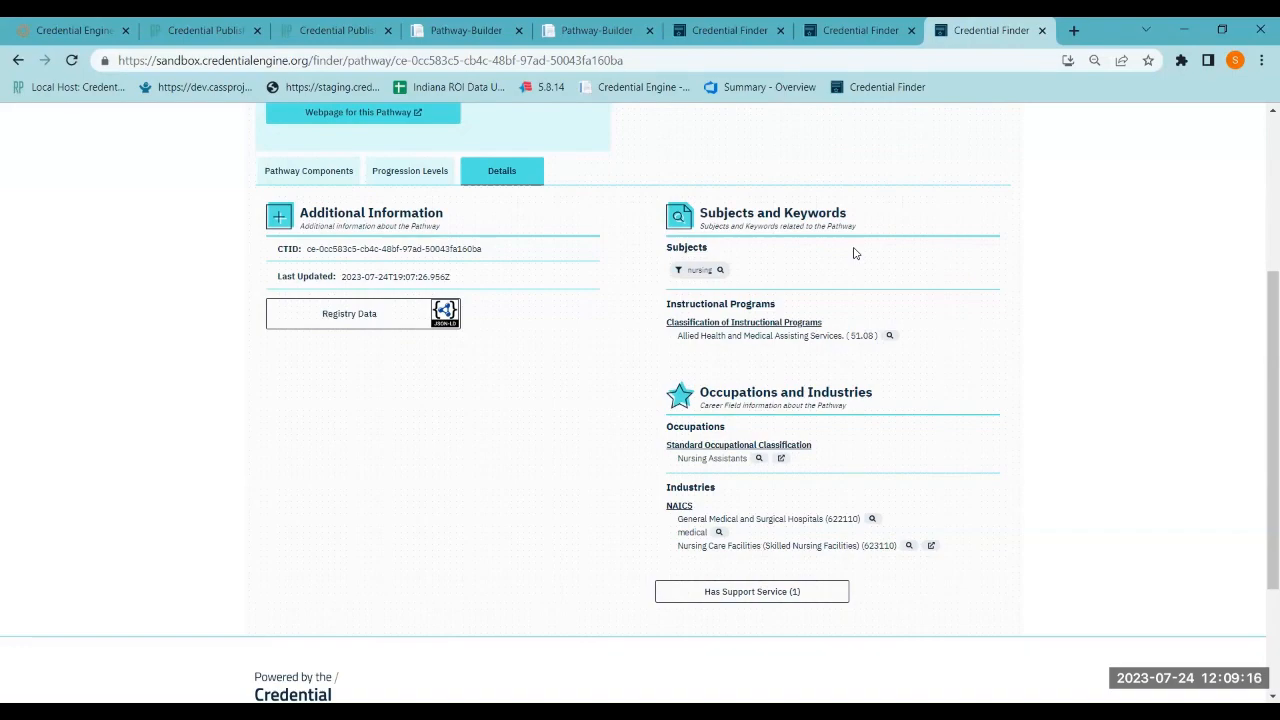
Open the micropathway in Pathway Viewer, dismiss the loading notice, and view the pathway details before closing them
scroll(854, 253, "up", 3)
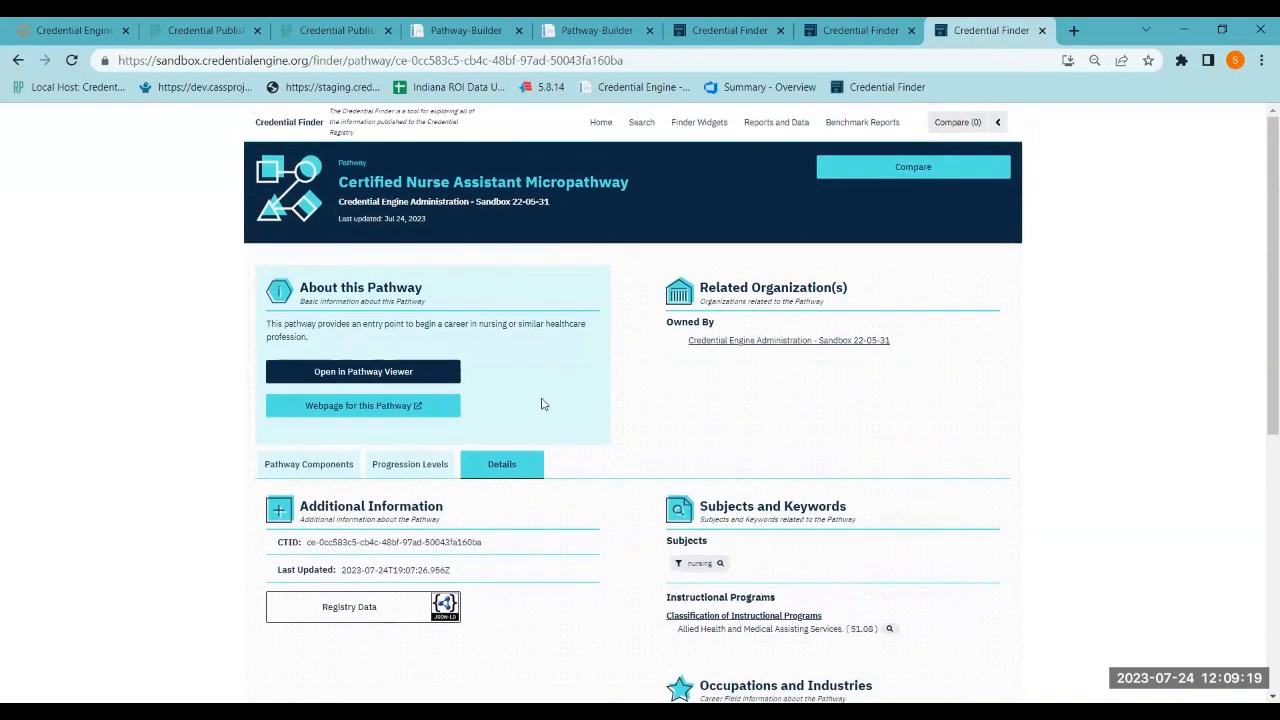
left_click(386, 376)
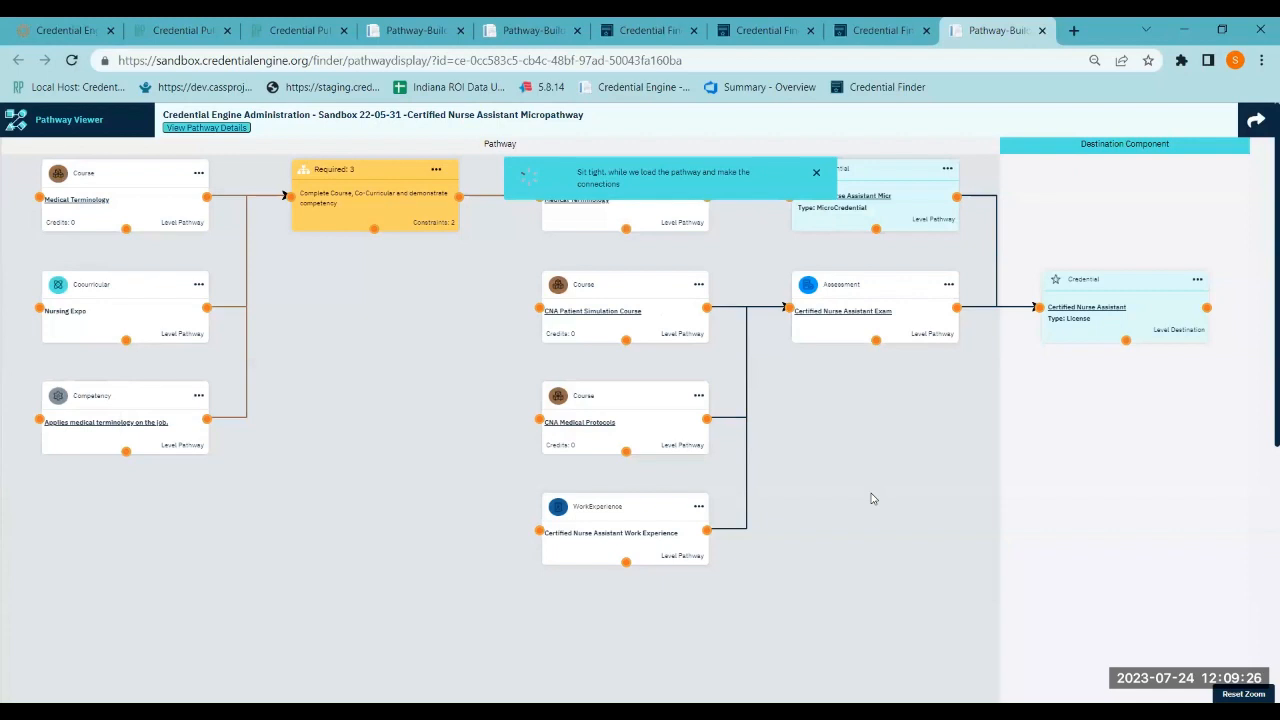
left_click(816, 176)
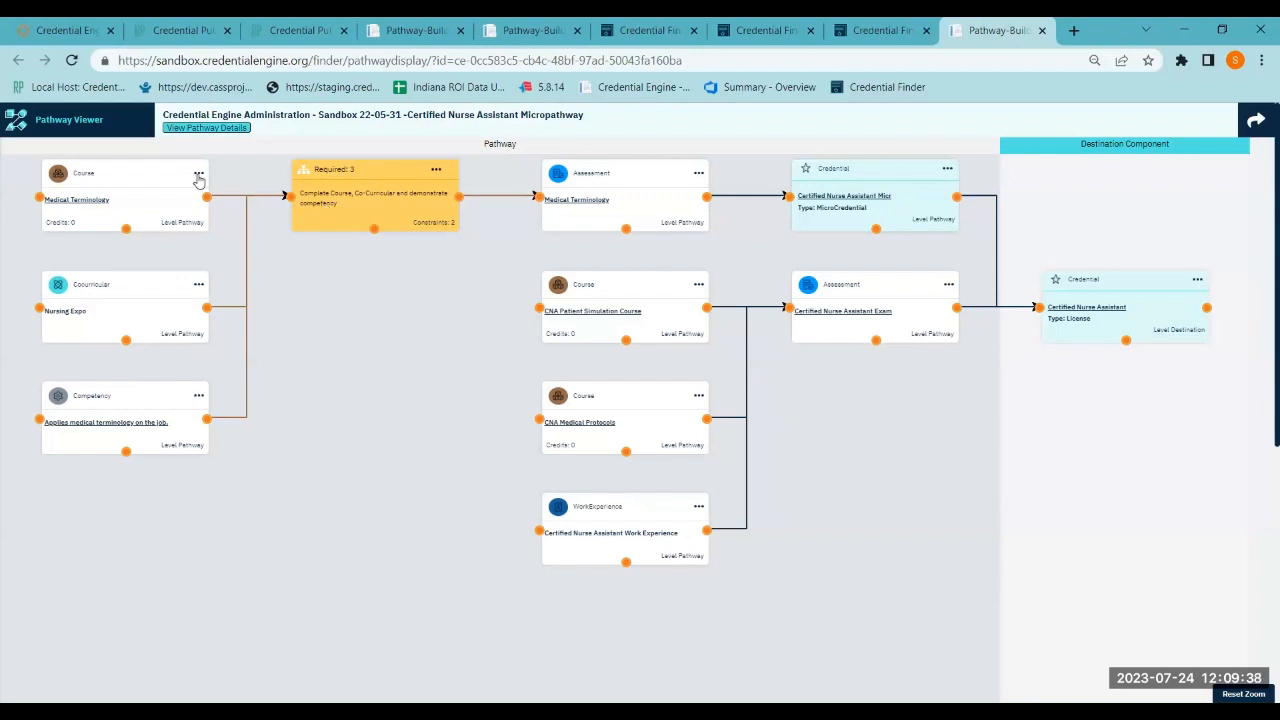
left_click(220, 129)
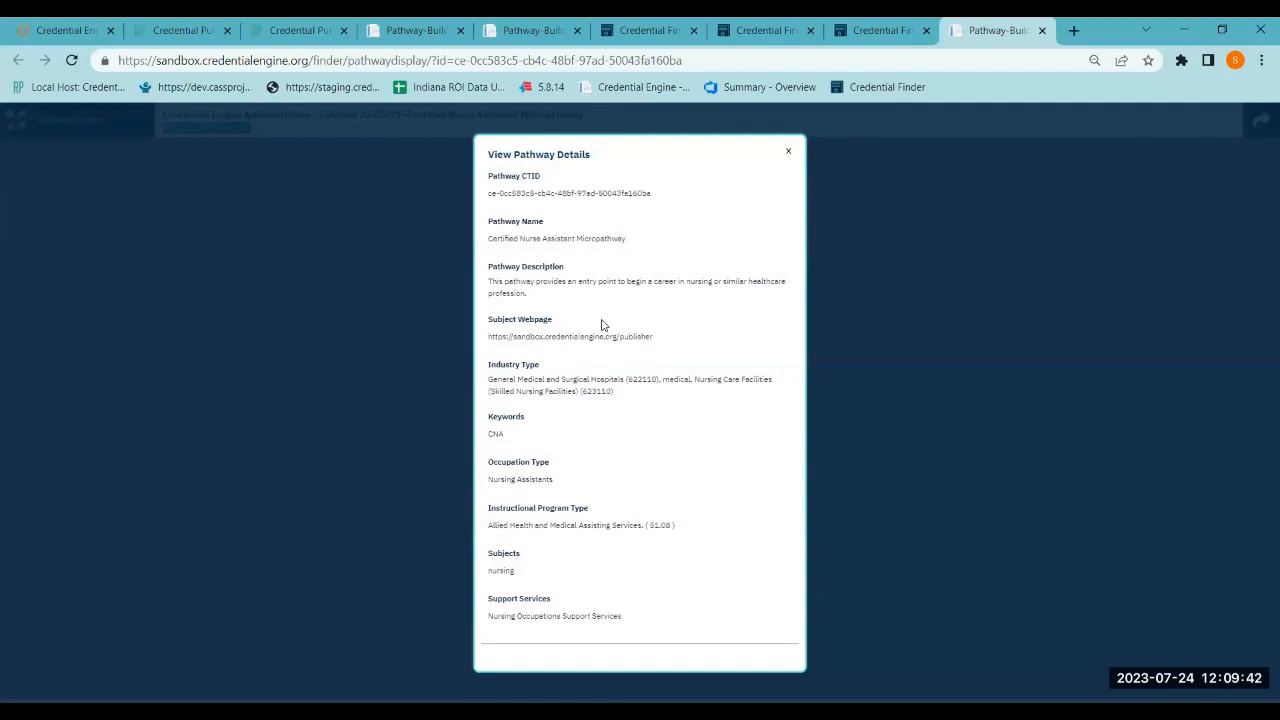
left_click(788, 156)
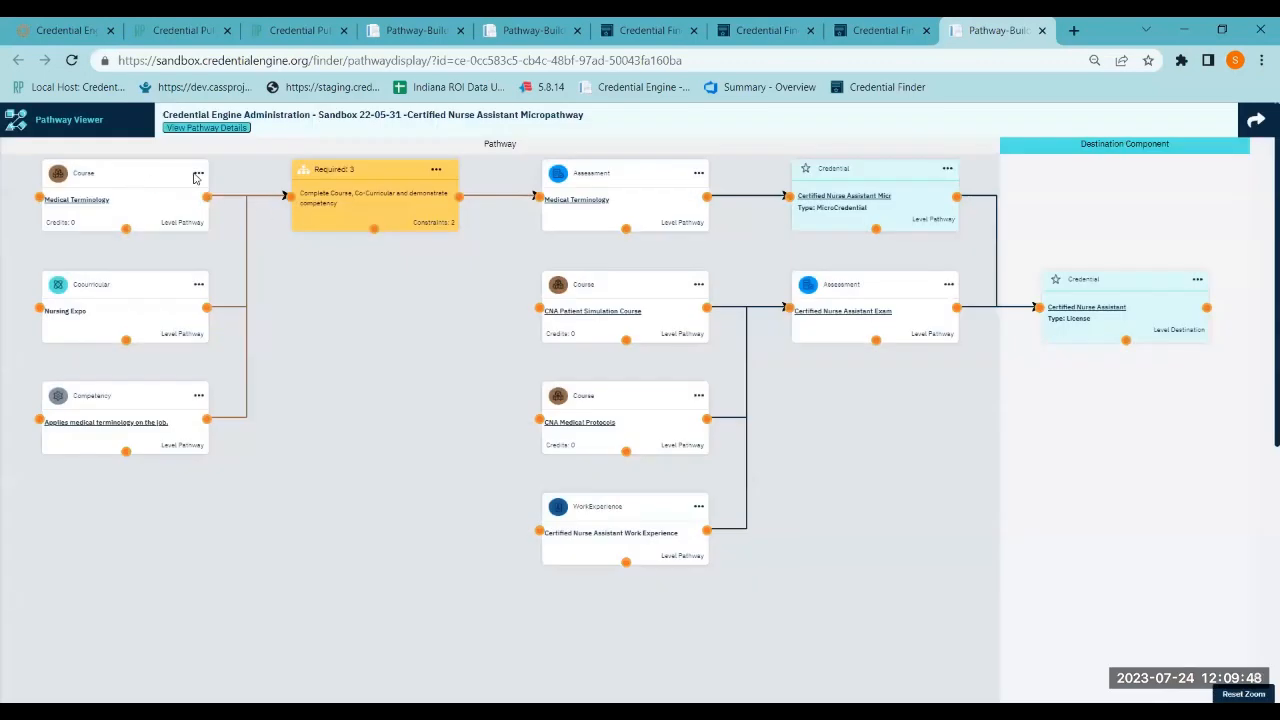
View the Medical Terminology course component's details and the Certified Nurse Assistant Micropathway credential's Finder page, returning to the pathway display
left_click(198, 175)
left_click(195, 205)
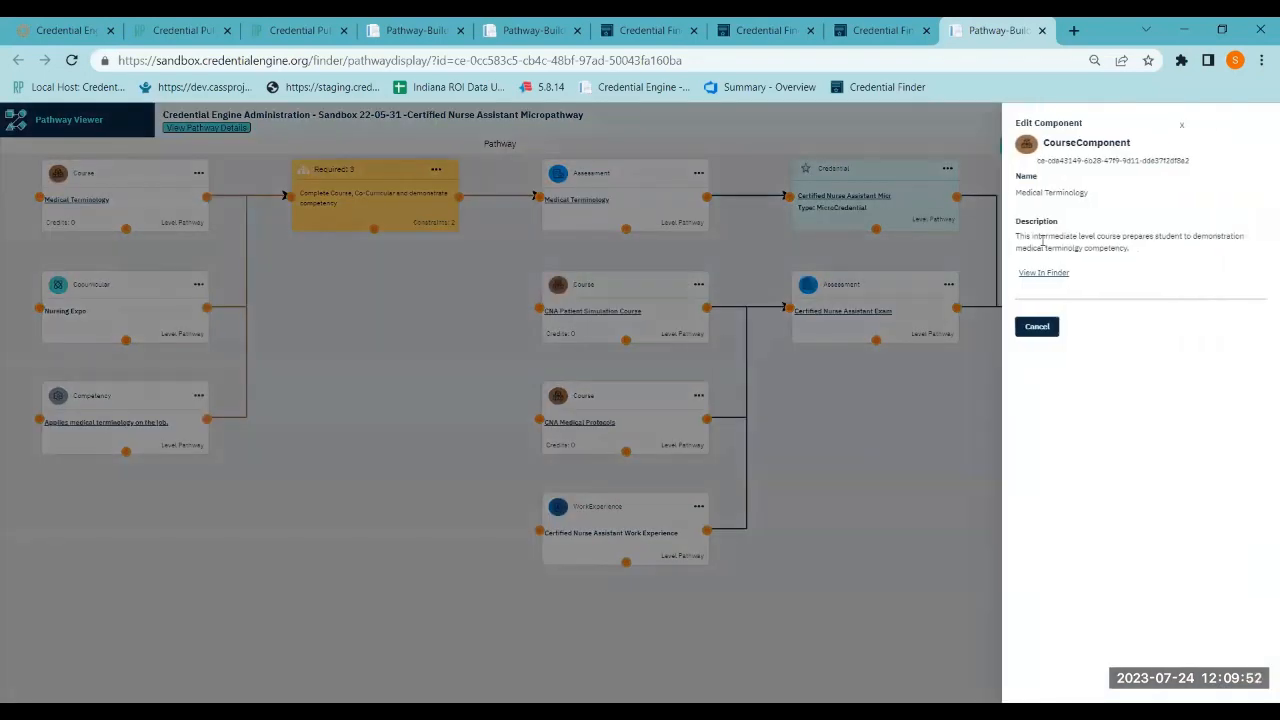
left_click(1181, 130)
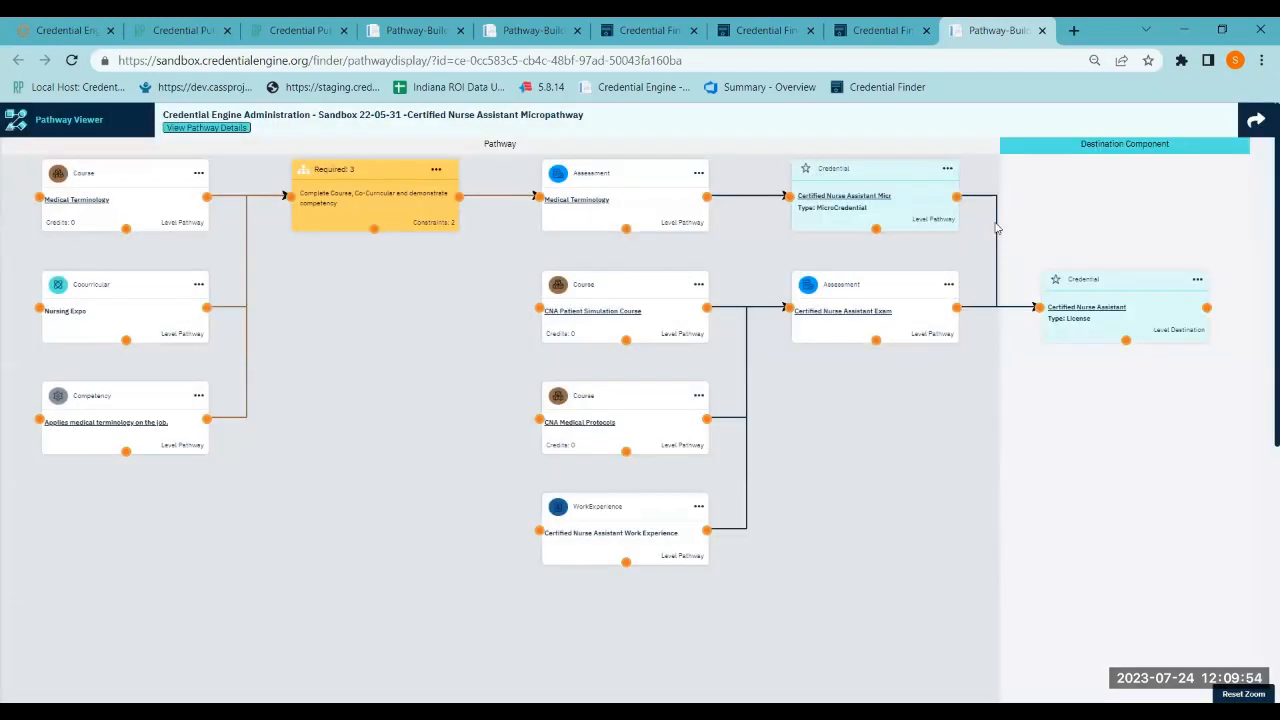
left_click(856, 198)
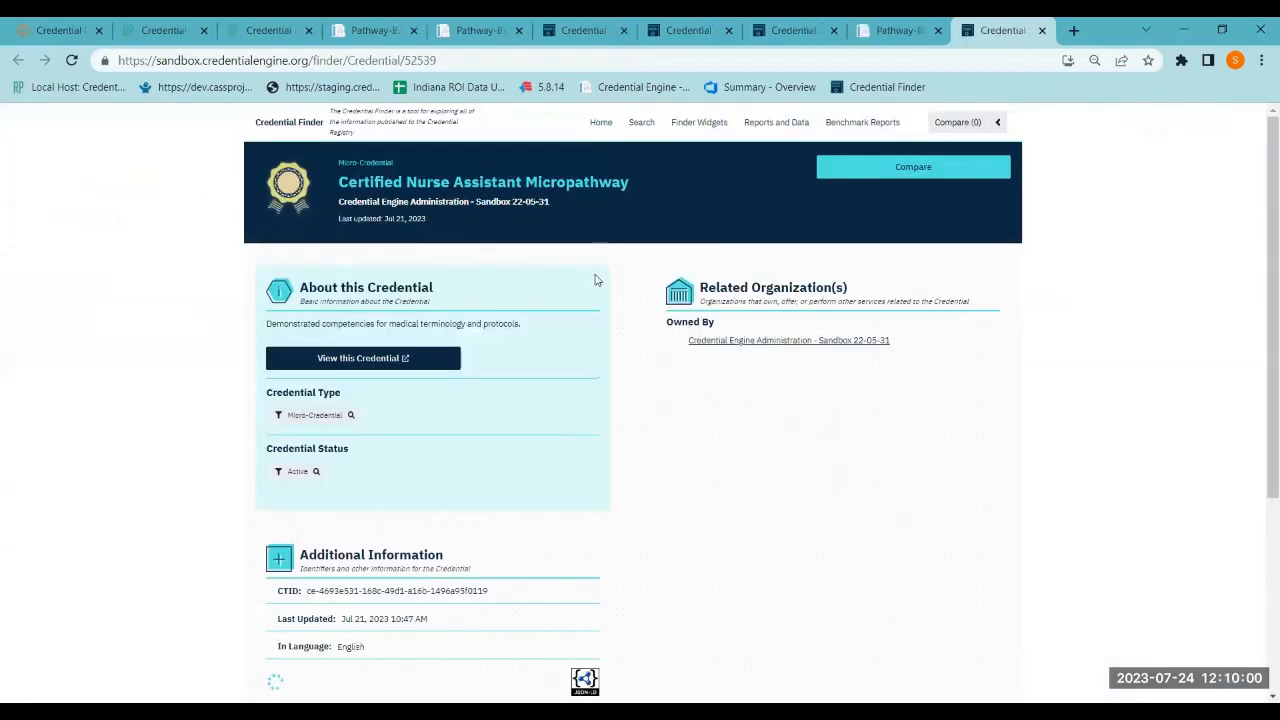
left_click(900, 31)
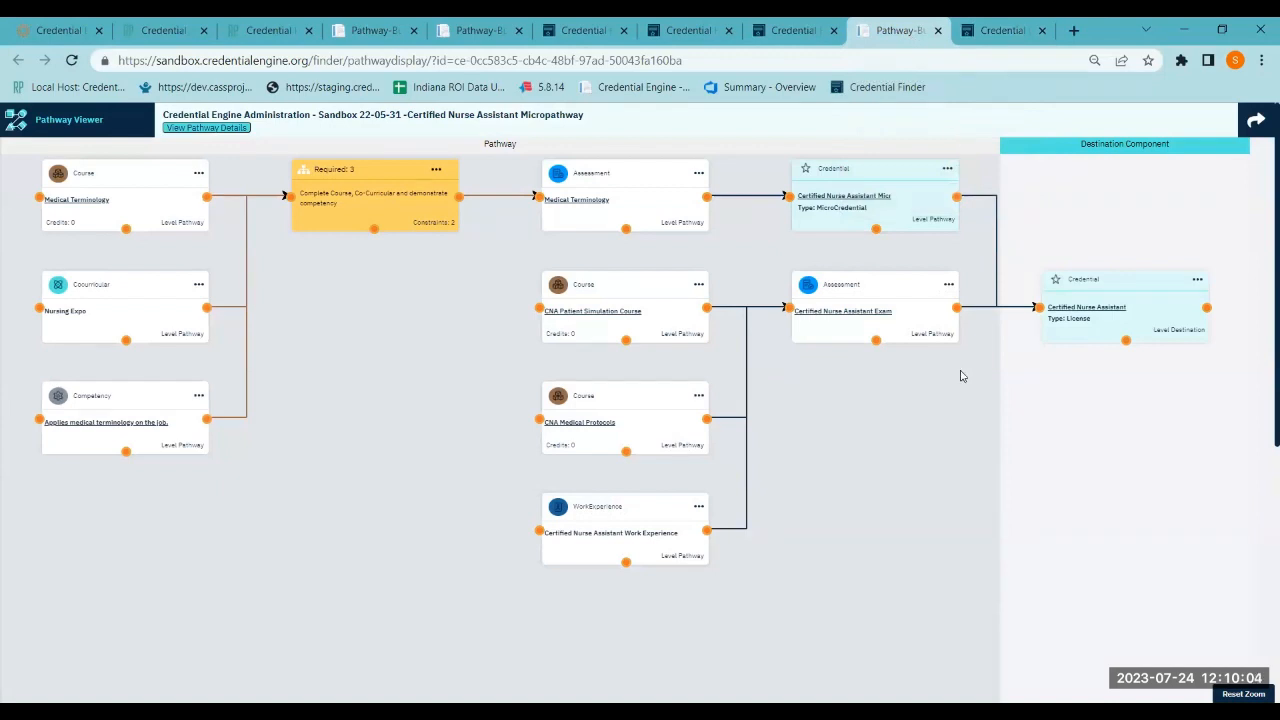